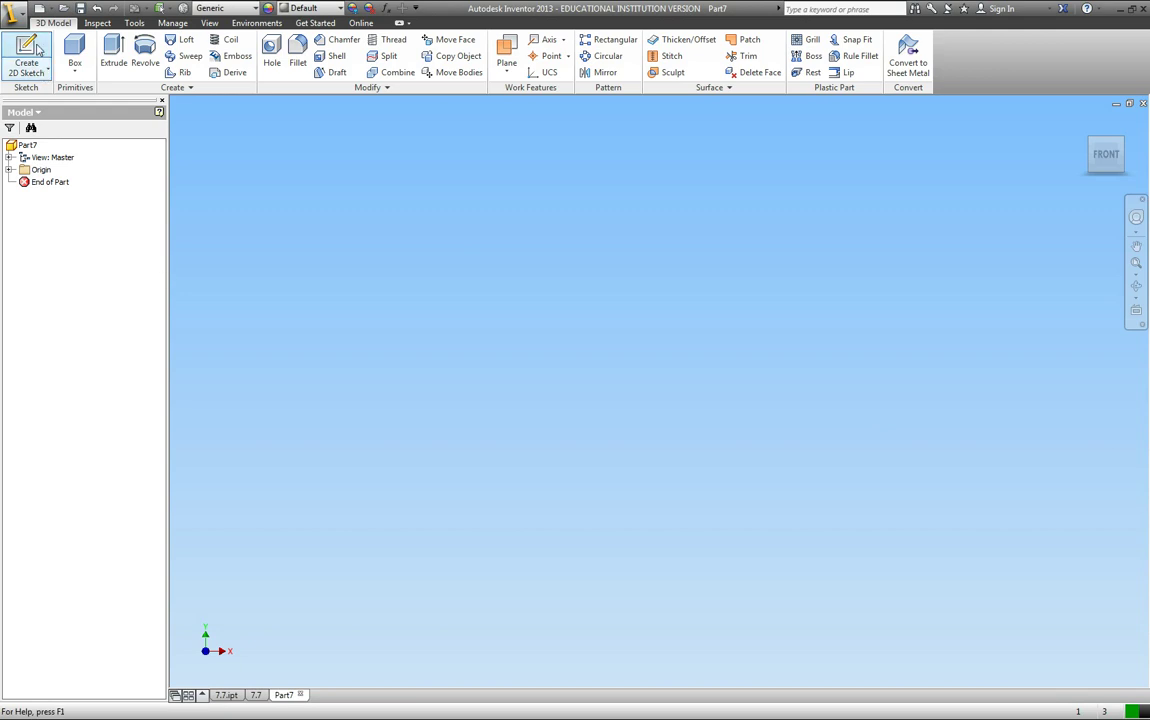
Examine the finished triangular flange in 7.7.ipt, viewing its base plate, central boss, ribs and holes from several angles.
{"action": "left_click", "coordinate": [226, 695]}
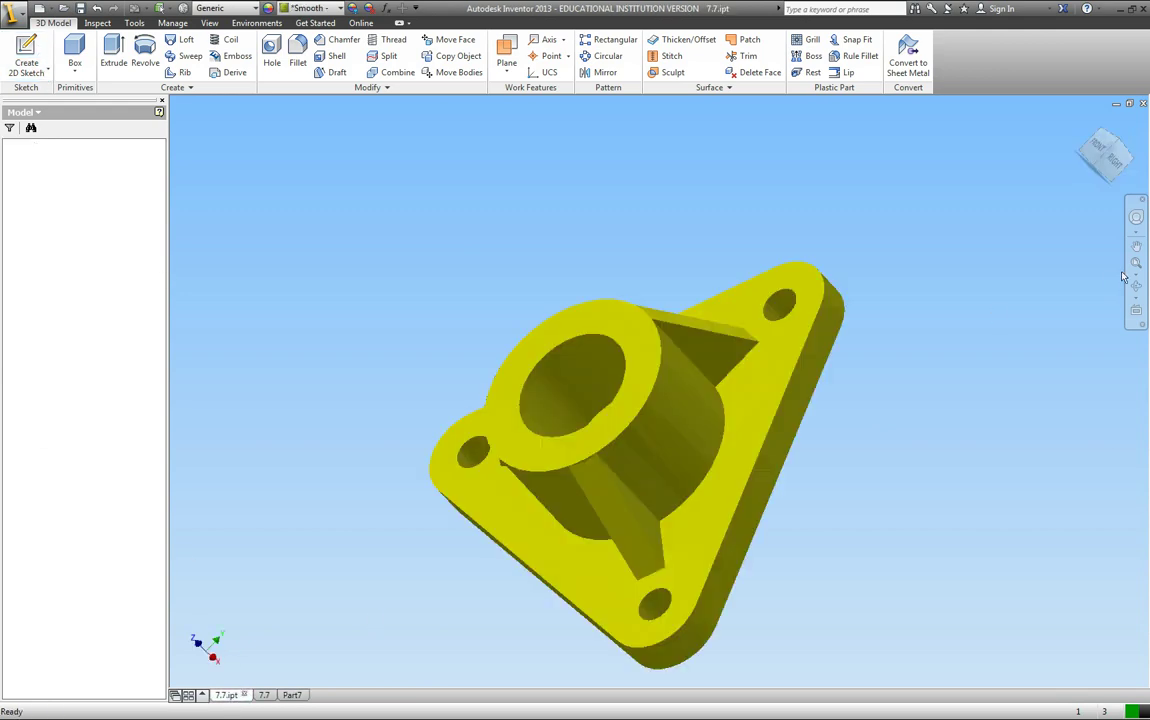
{"action": "left_click", "coordinate": [1108, 142]}
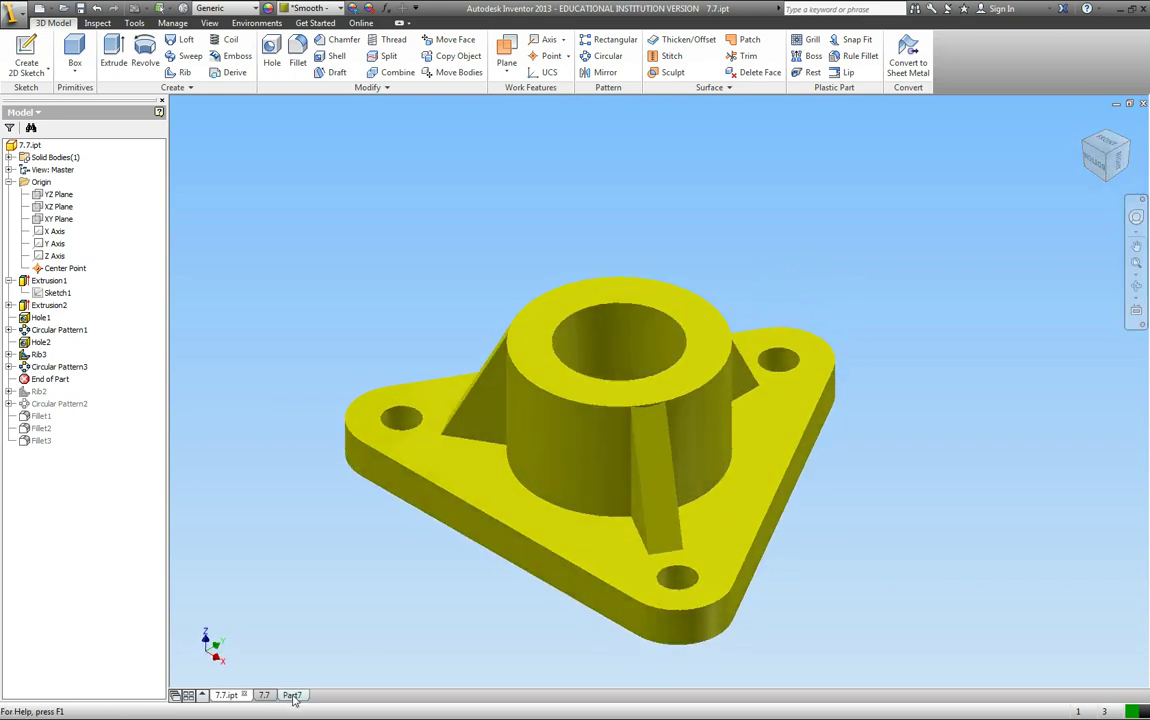
{"action": "left_click_drag", "start_coordinate": [1100, 150], "coordinate": [1129, 142]}
{"action": "left_click", "coordinate": [1129, 142]}
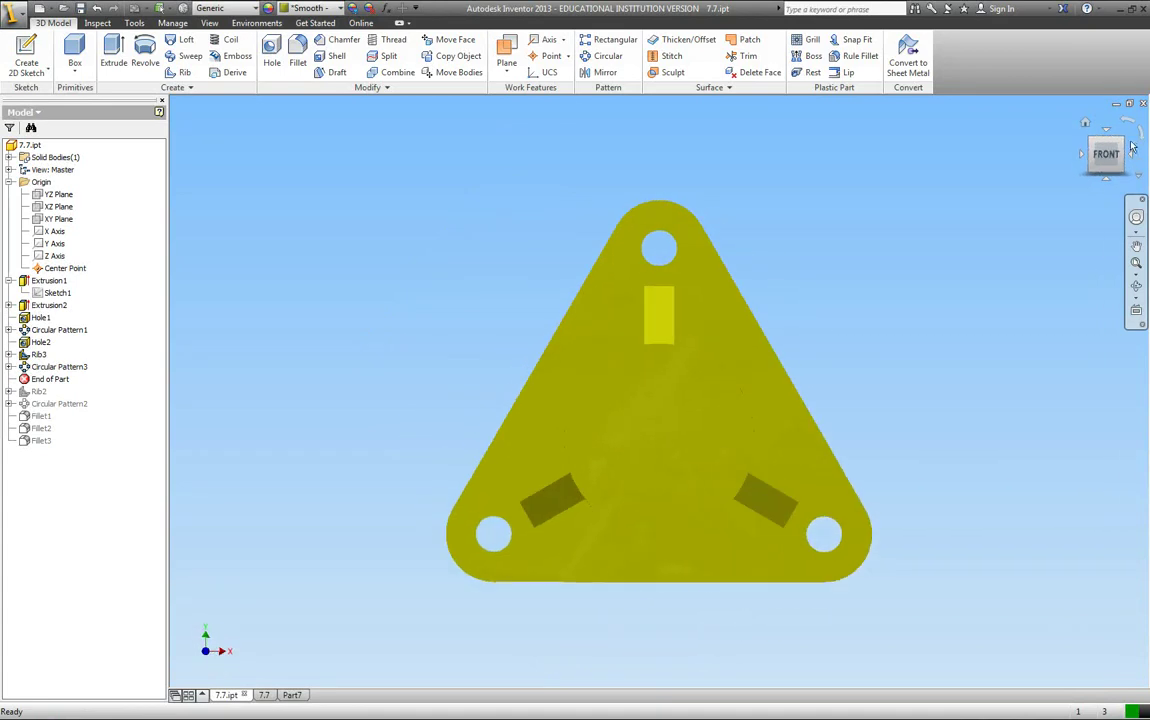
{"action": "left_click", "coordinate": [1085, 122]}
{"action": "left_click", "coordinate": [1136, 245]}
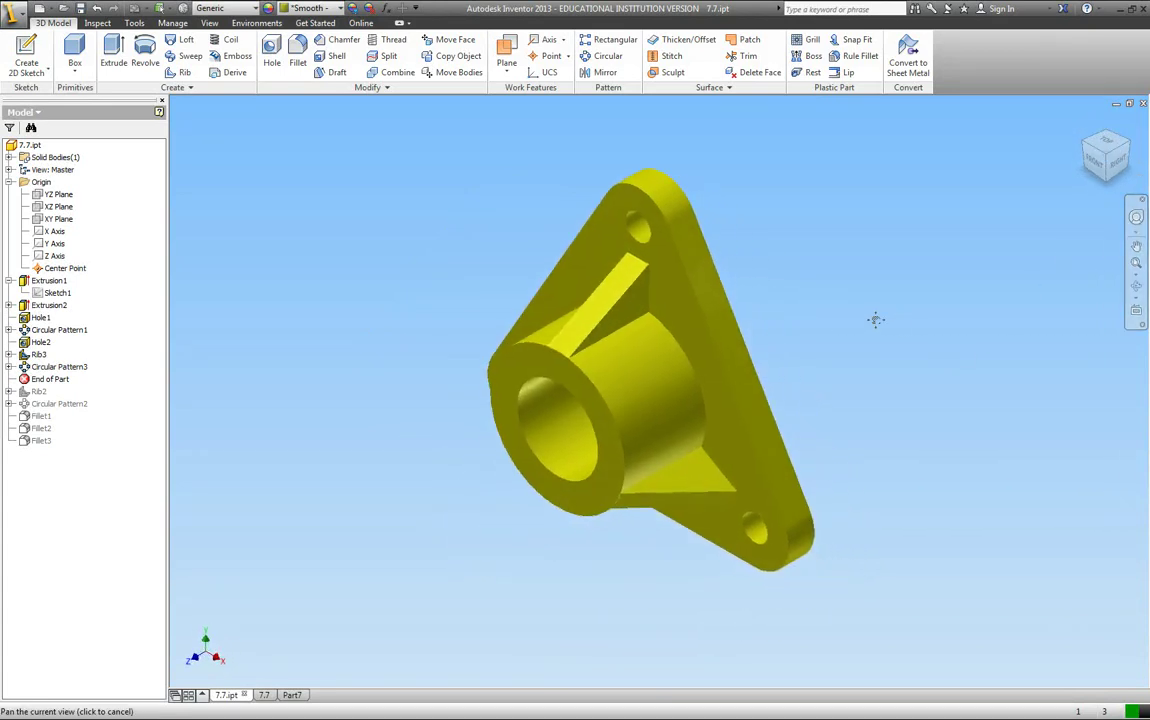
{"action": "left_click_drag", "start_coordinate": [875, 319], "coordinate": [847, 325]}
{"action": "key", "text": "Escape"}
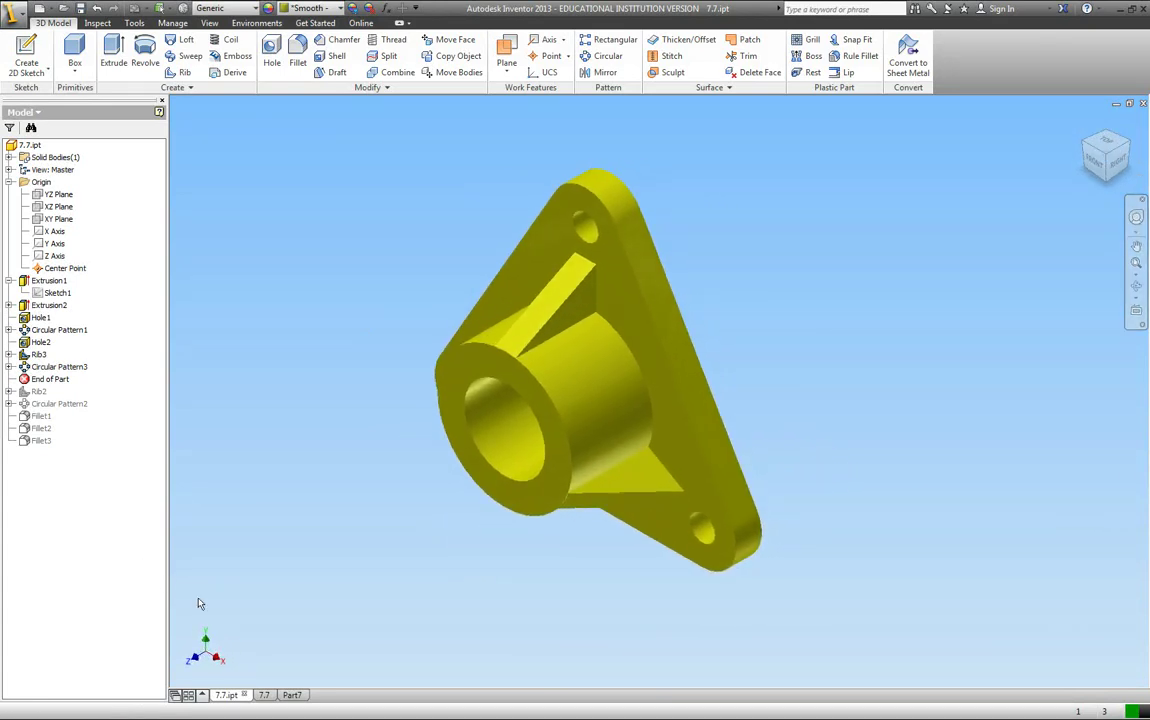
In Part7, start a sketch on the XY plane and draw a construction circle about 37.5 mm in diameter centred on the origin.
{"action": "left_click", "coordinate": [291, 695]}
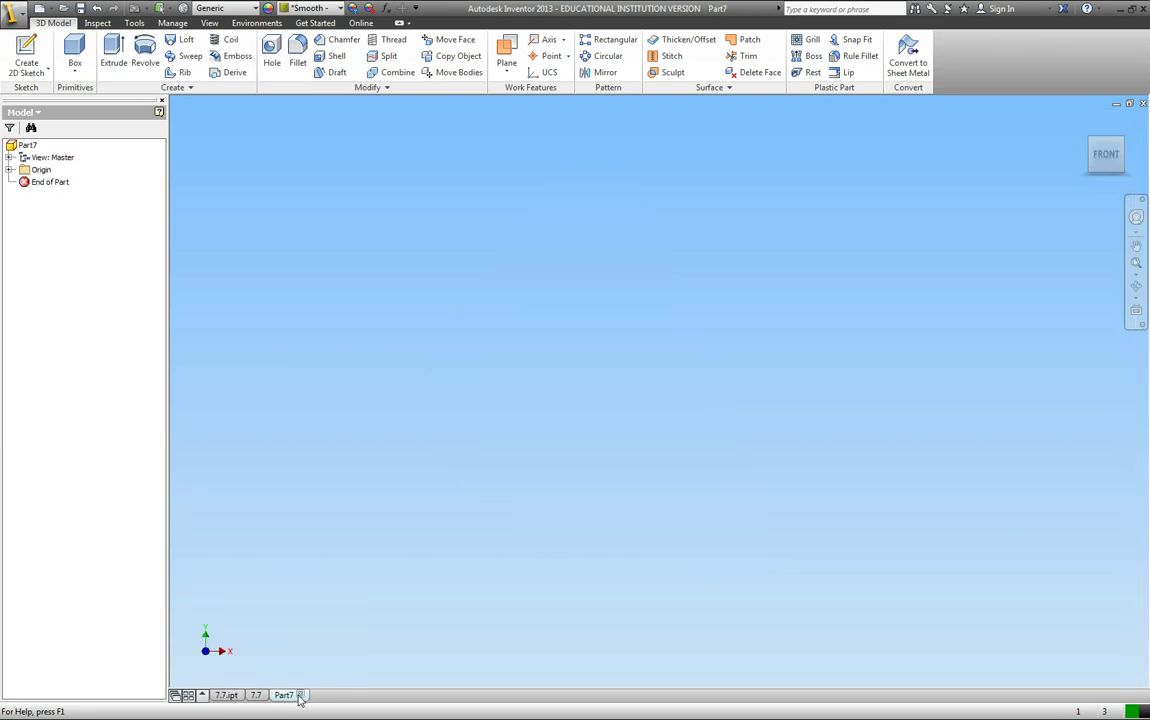
{"action": "left_click", "coordinate": [28, 48]}
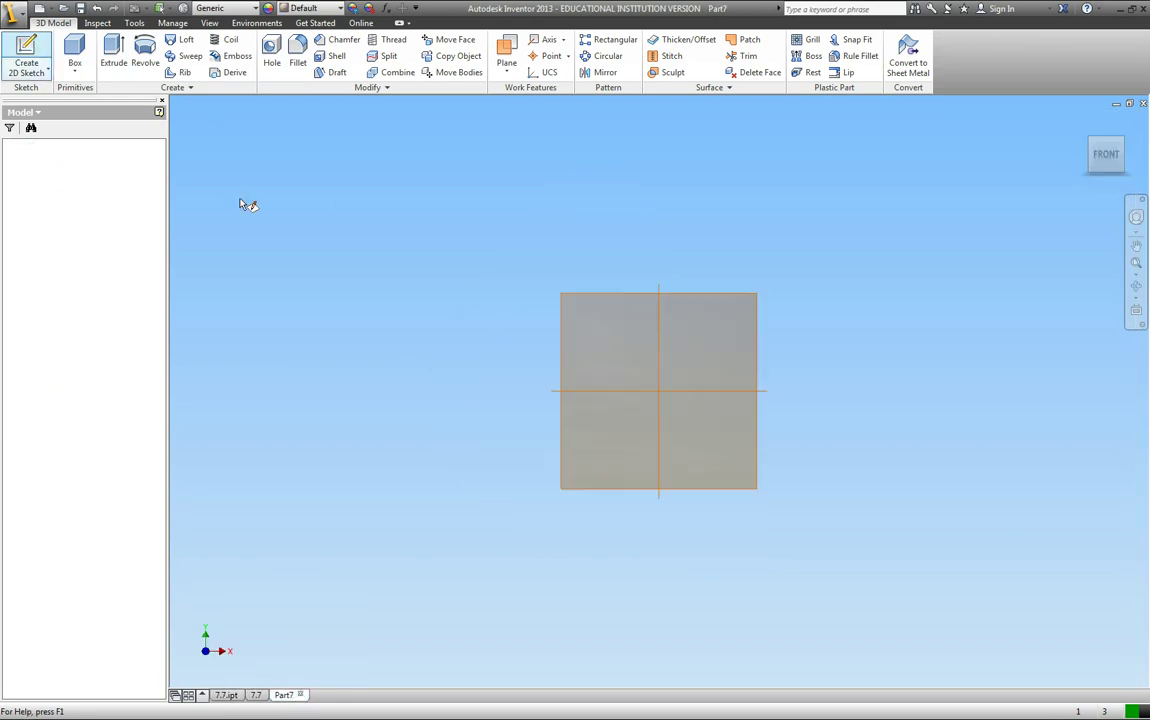
{"action": "left_click", "coordinate": [577, 205]}
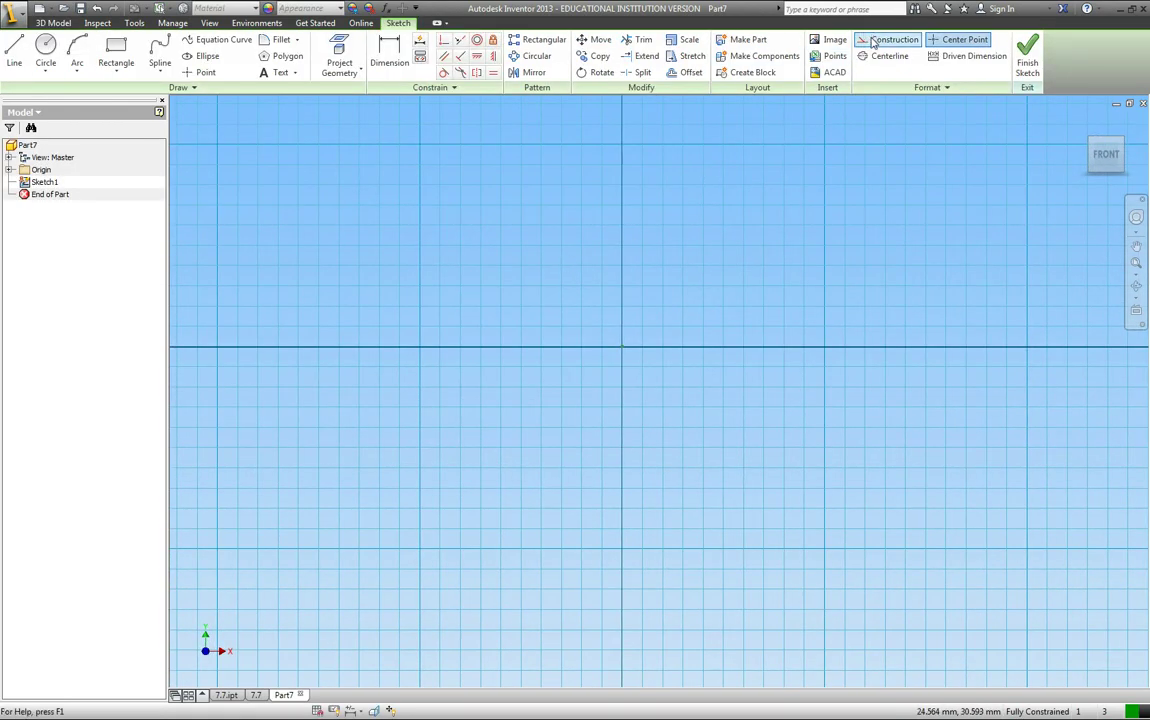
{"action": "left_click", "coordinate": [872, 42]}
{"action": "left_click", "coordinate": [46, 50]}
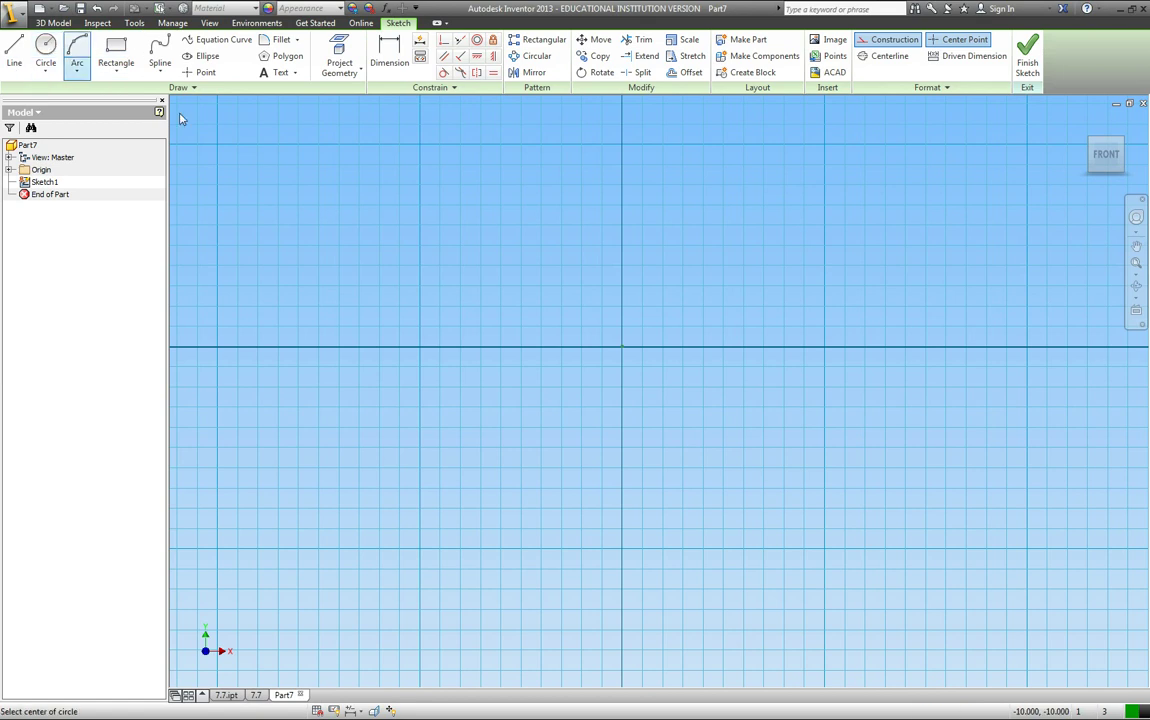
{"action": "left_click", "coordinate": [622, 346]}
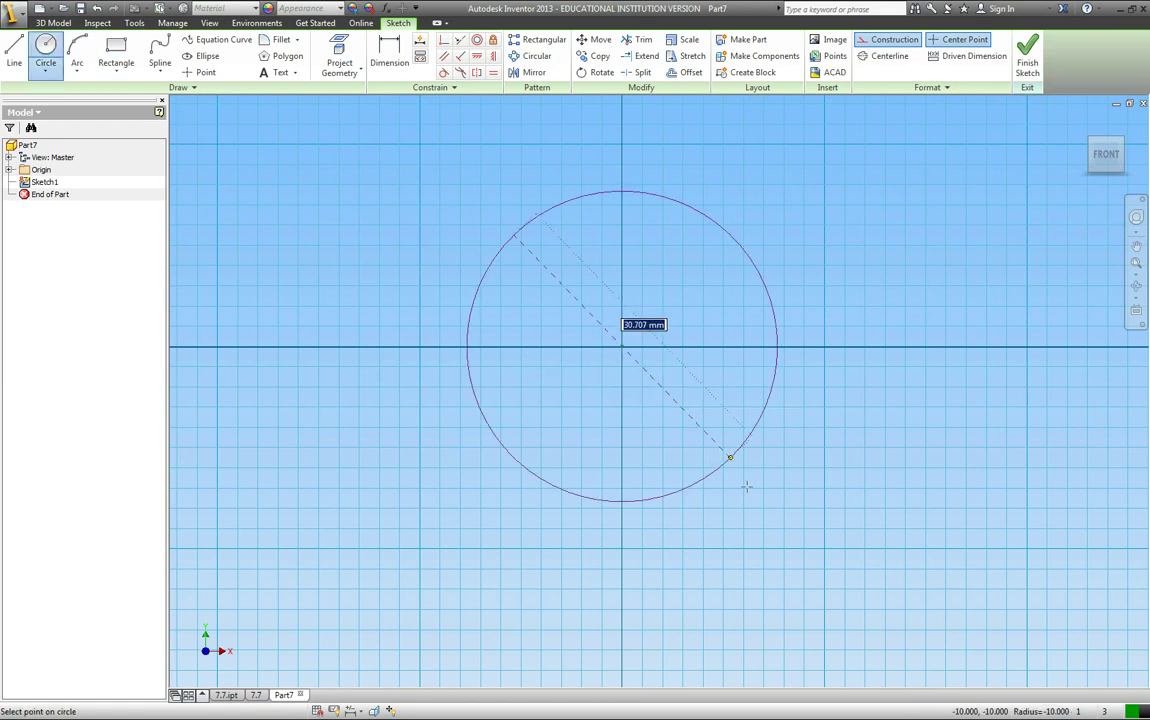
{"action": "left_click", "coordinate": [747, 485]}
Dimension the construction circle's diameter and set it to 127 mm.
{"action": "left_click", "coordinate": [385, 58]}
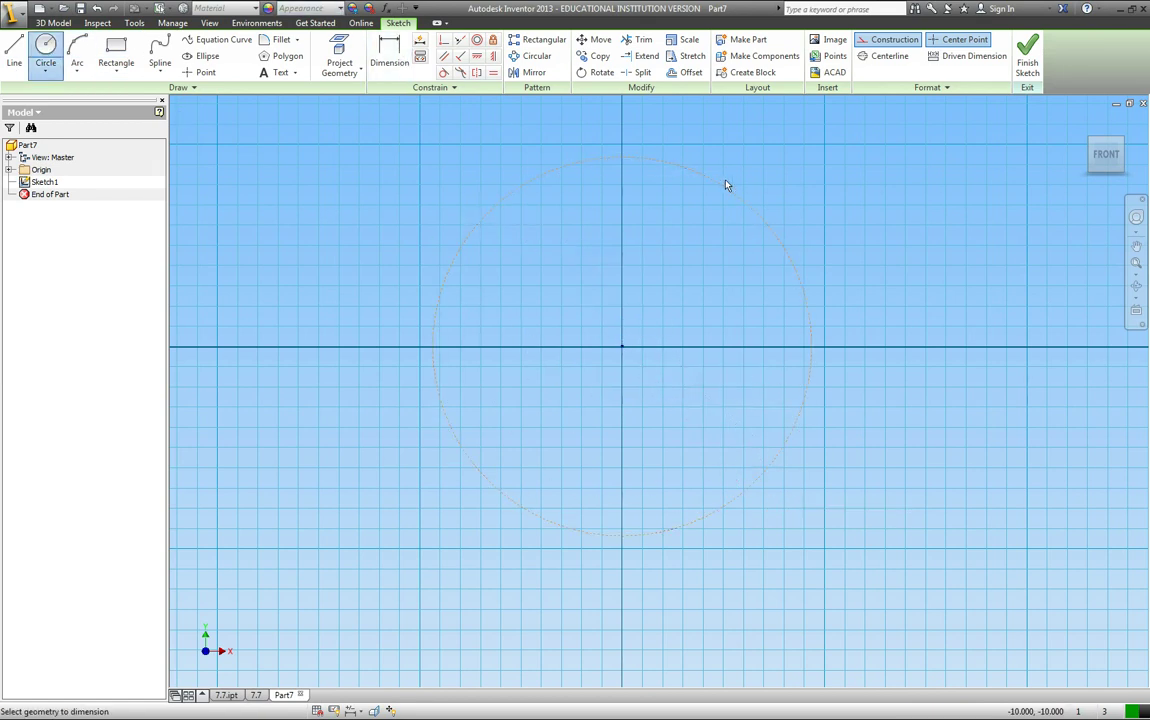
{"action": "left_click", "coordinate": [757, 198]}
{"action": "left_click", "coordinate": [860, 218]}
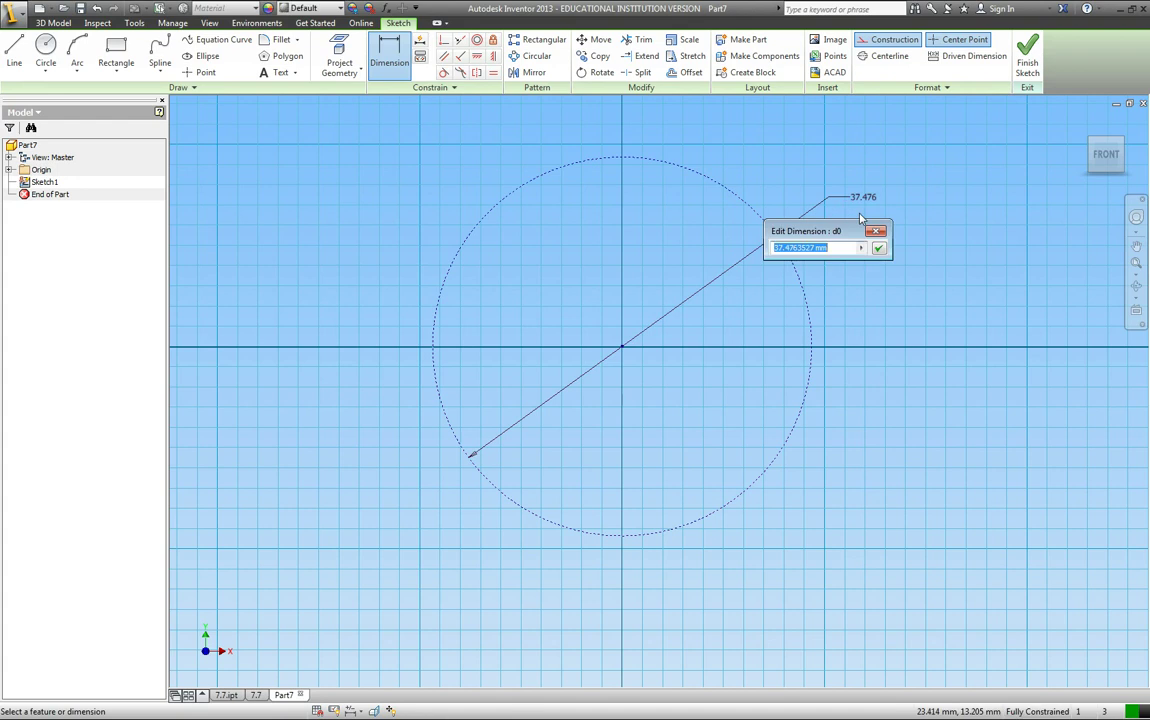
{"action": "key", "text": "Return"}
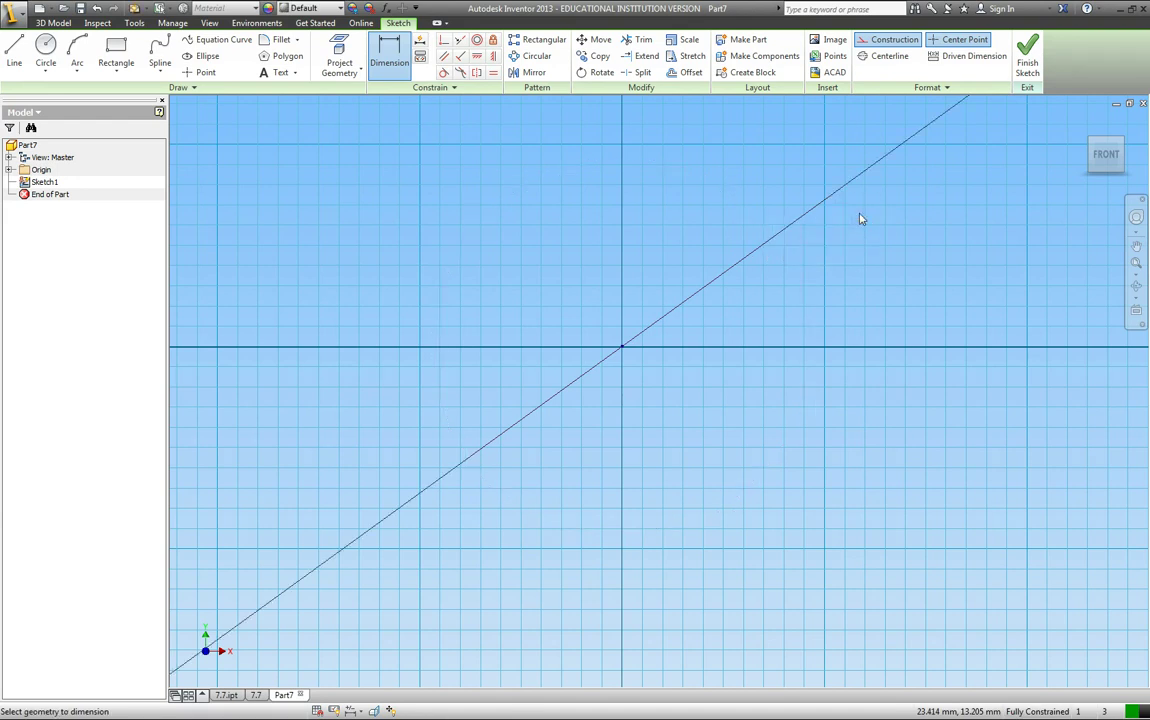
{"action": "scroll", "coordinate": [860, 218], "scroll_direction": "down", "scroll_amount": 6}
{"action": "mouse_move", "coordinate": [860, 218]}
{"action": "middle_mouse_down"}
{"action": "mouse_move", "coordinate": [723, 359]}
{"action": "mouse_move", "coordinate": [650, 406]}
{"action": "middle_mouse_up"}
{"action": "key", "text": "Escape"}
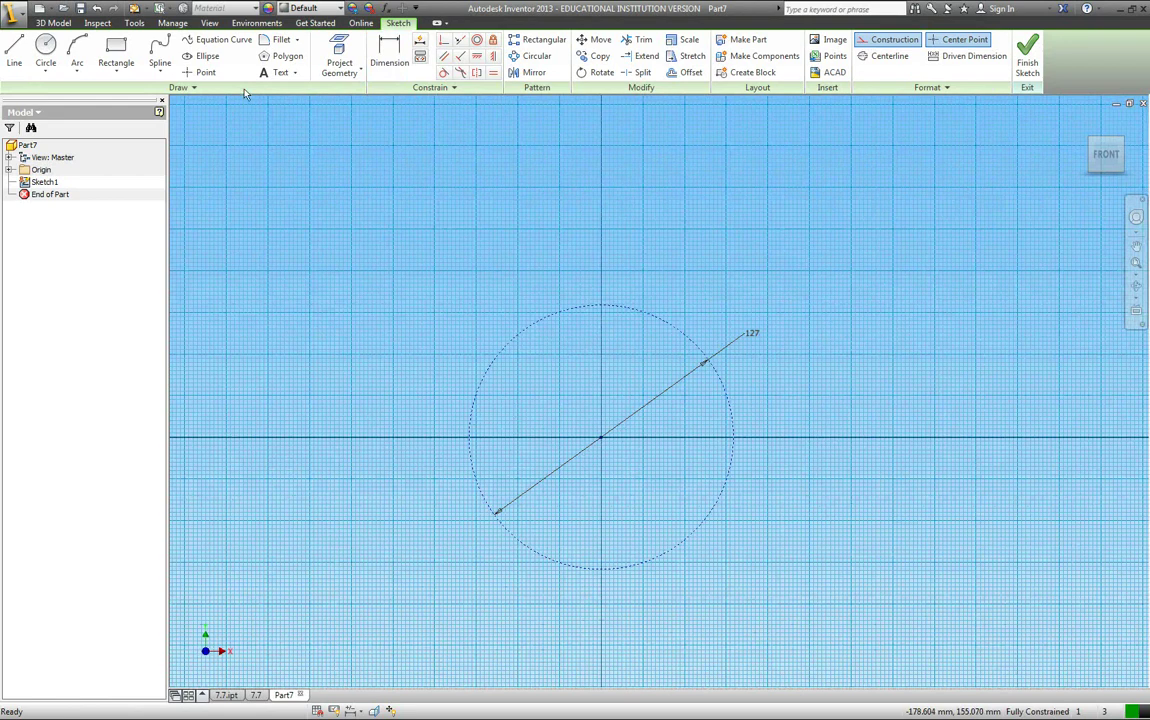
Draw an inscribed three-sided construction polygon centred on the origin, with its upper vertex on the circle's topmost point.
{"action": "left_click", "coordinate": [282, 58]}
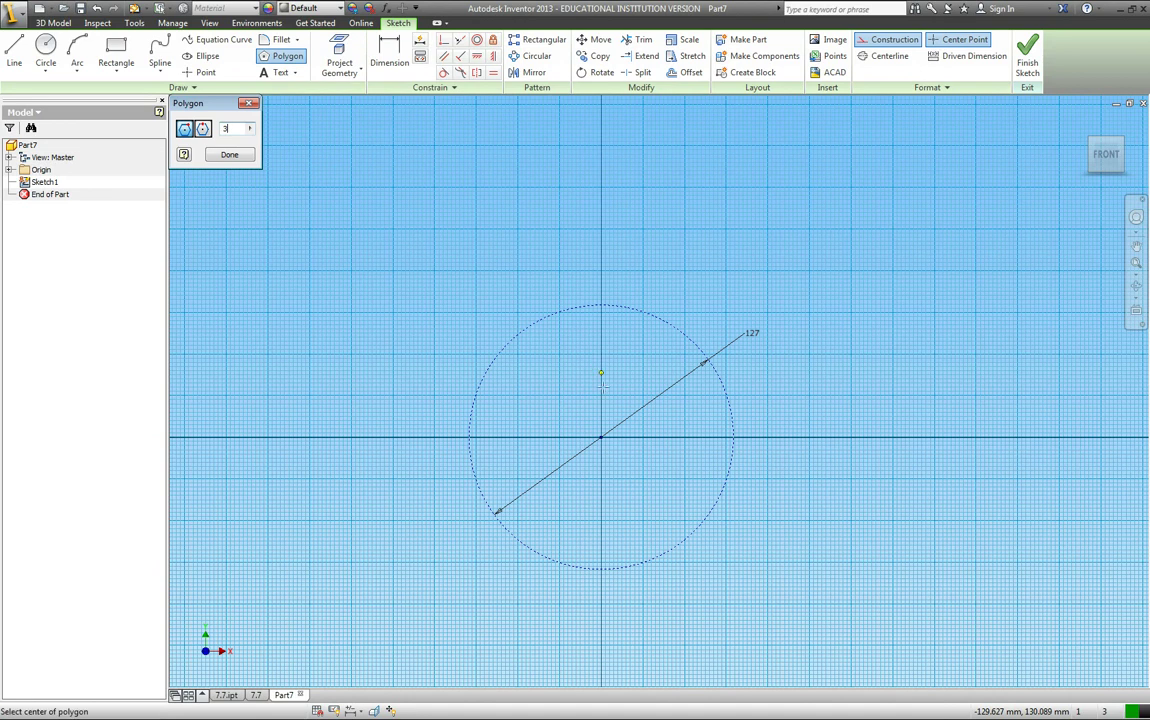
{"action": "left_click", "coordinate": [601, 438]}
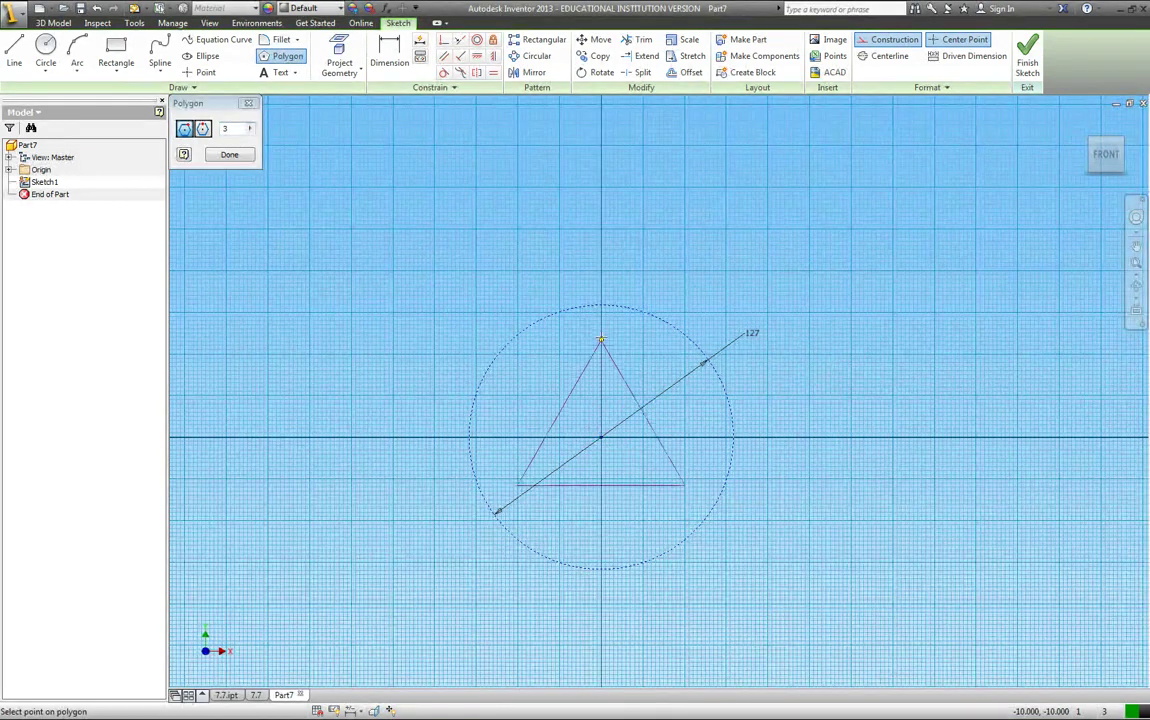
{"action": "left_click", "coordinate": [601, 306]}
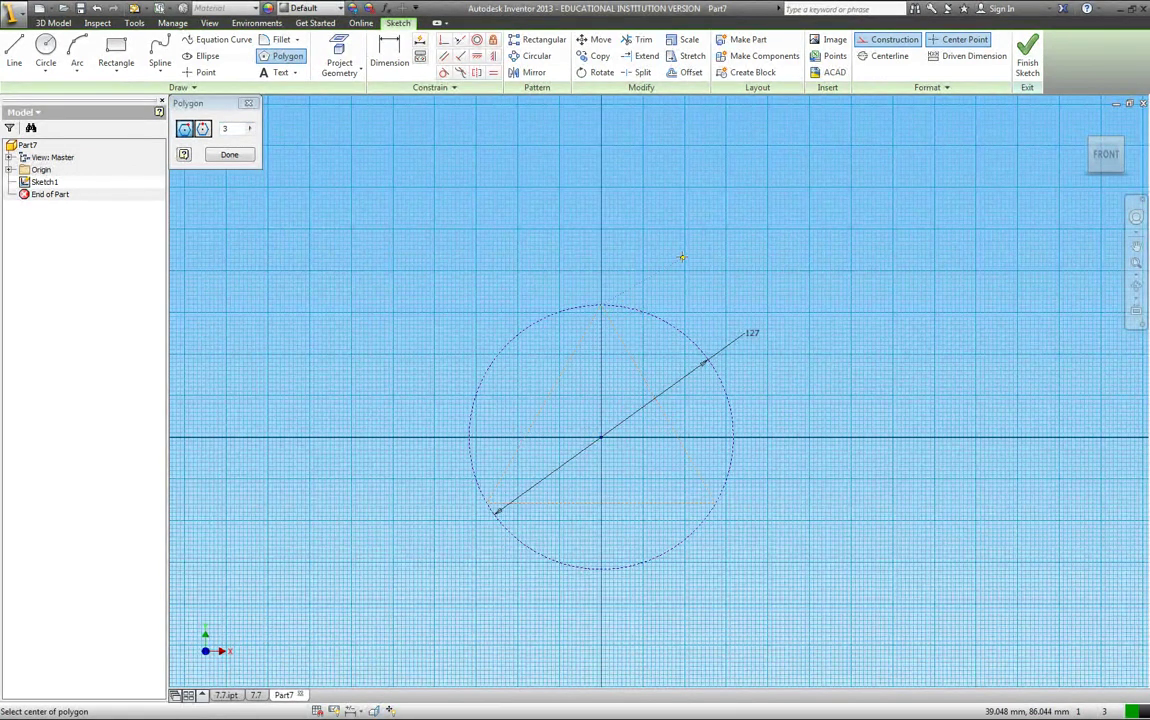
{"action": "left_click", "coordinate": [230, 155]}
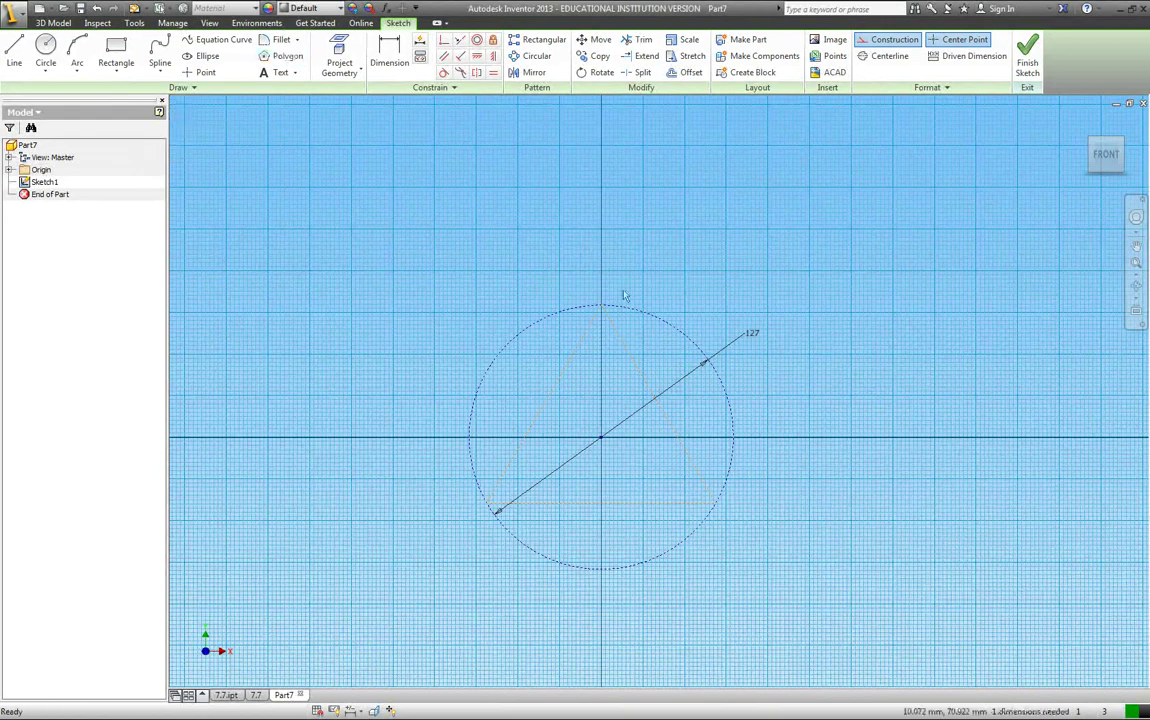
Switch off construction mode and draw a circle about 29 mm in diameter centred on the triangle's upper vertex.
{"action": "middle_click_drag", "start_coordinate": [674, 343], "coordinate": [631, 289]}
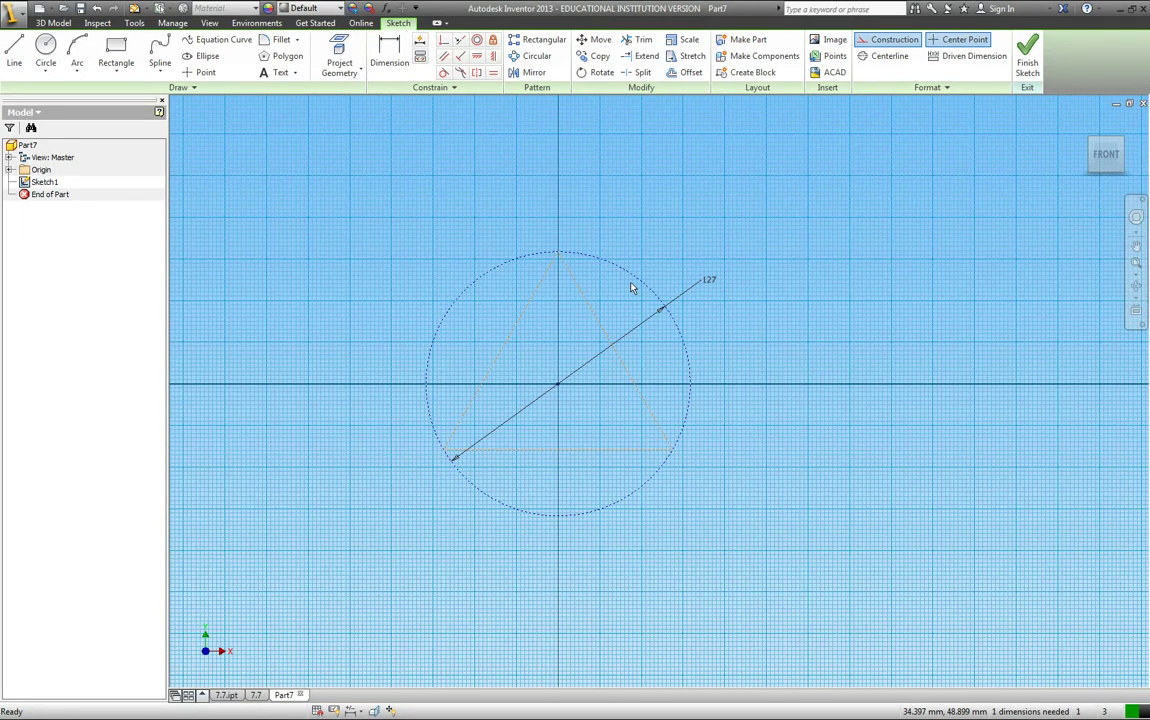
{"action": "left_click", "coordinate": [890, 40]}
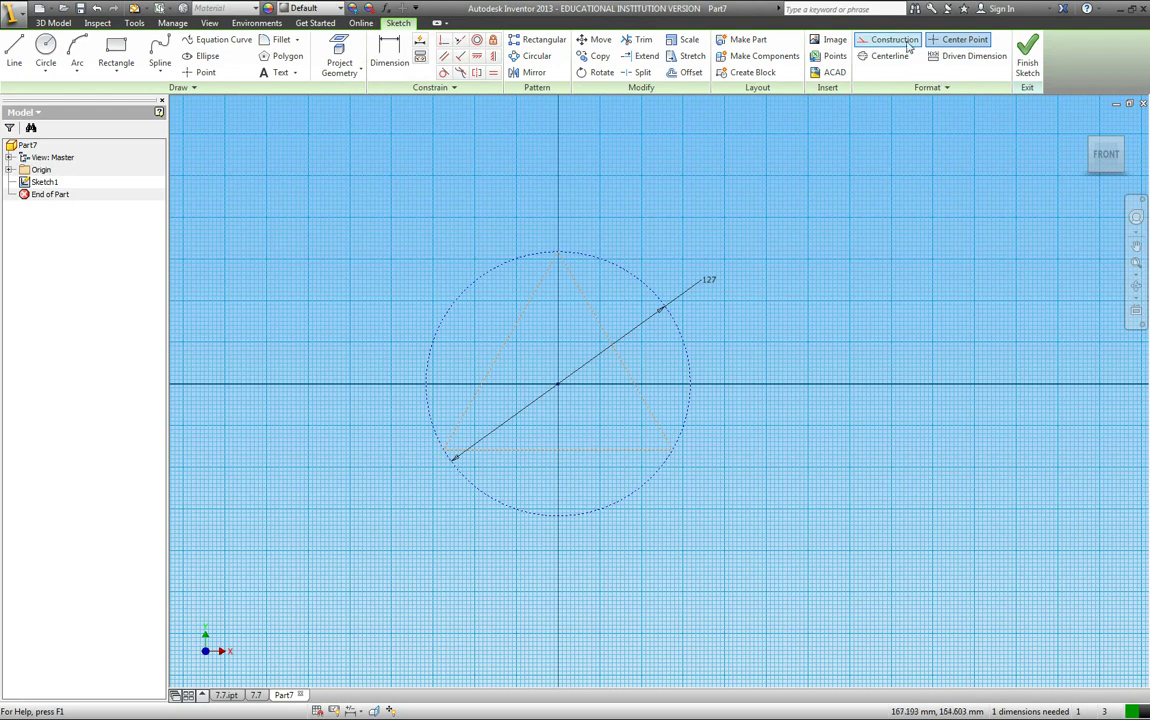
{"action": "left_click", "coordinate": [45, 50]}
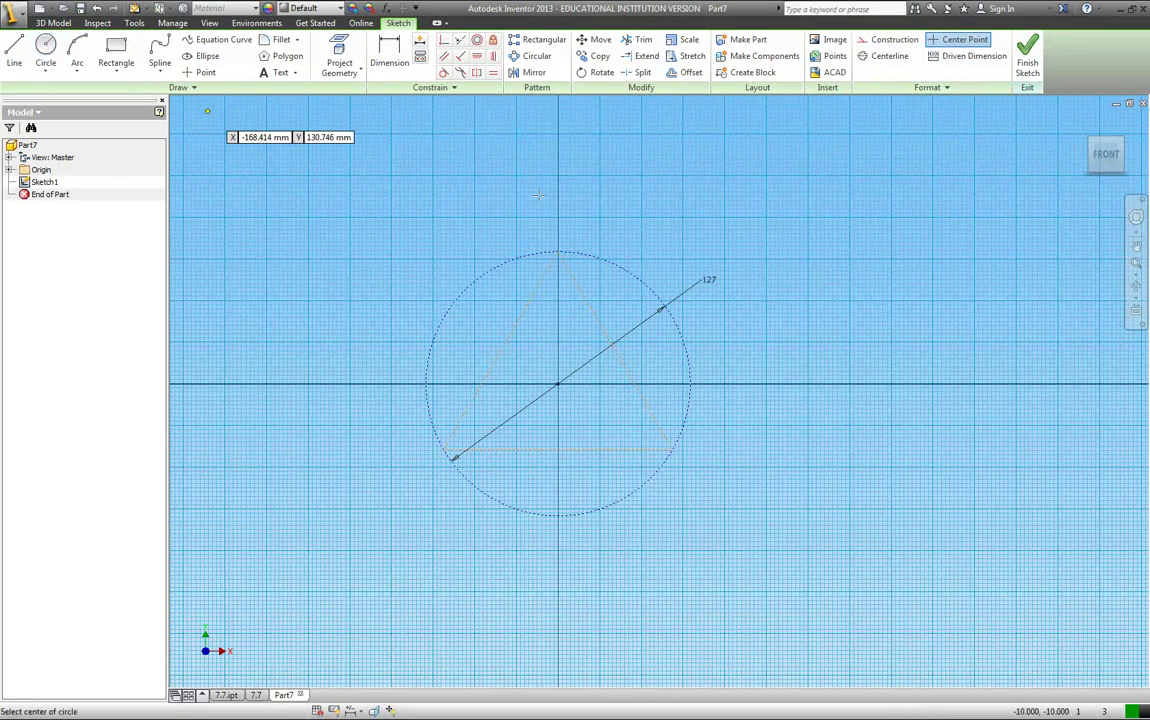
{"action": "left_click", "coordinate": [558, 252]}
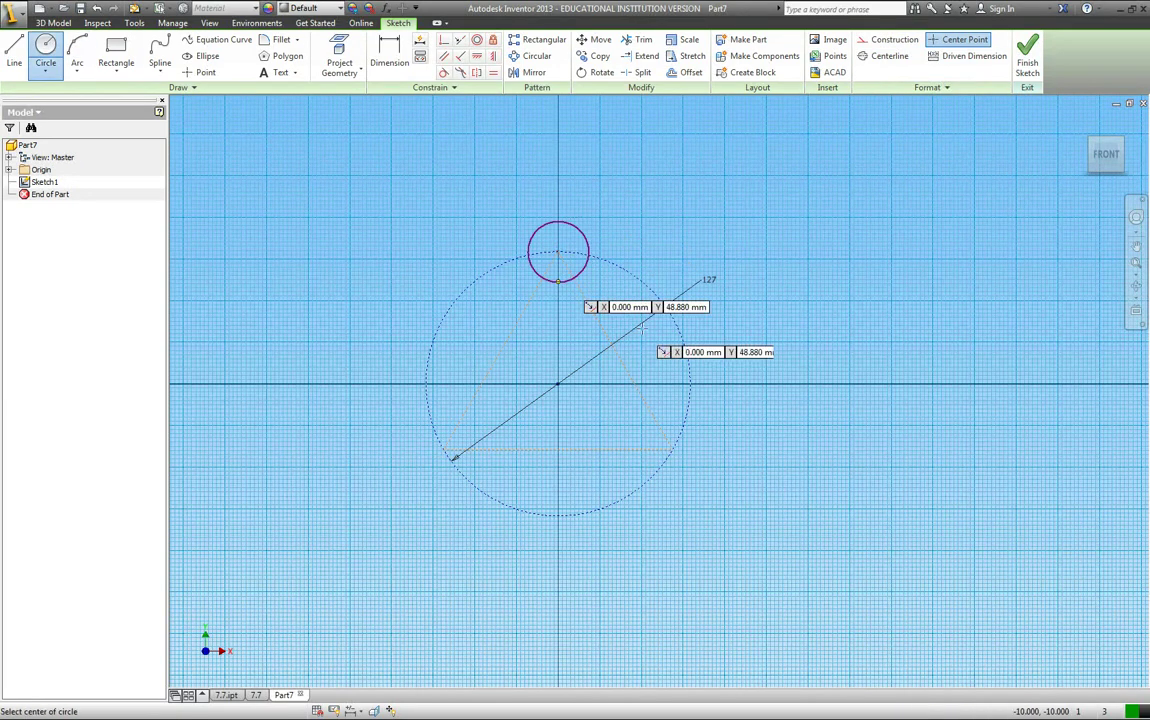
{"action": "left_click", "coordinate": [581, 270]}
{"action": "key", "text": "Escape"}
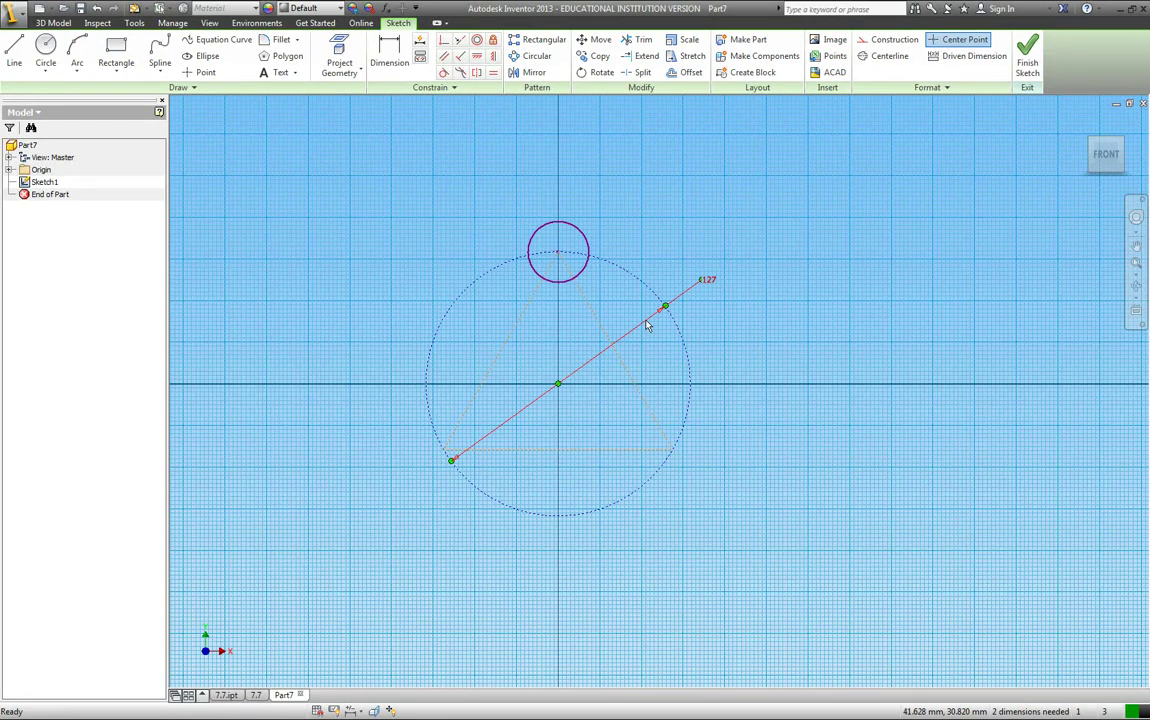
Dimension the diameter of the circle at the triangle's upper vertex and set it to 32 mm.
{"action": "left_click", "coordinate": [398, 66]}
{"action": "left_click", "coordinate": [579, 235]}
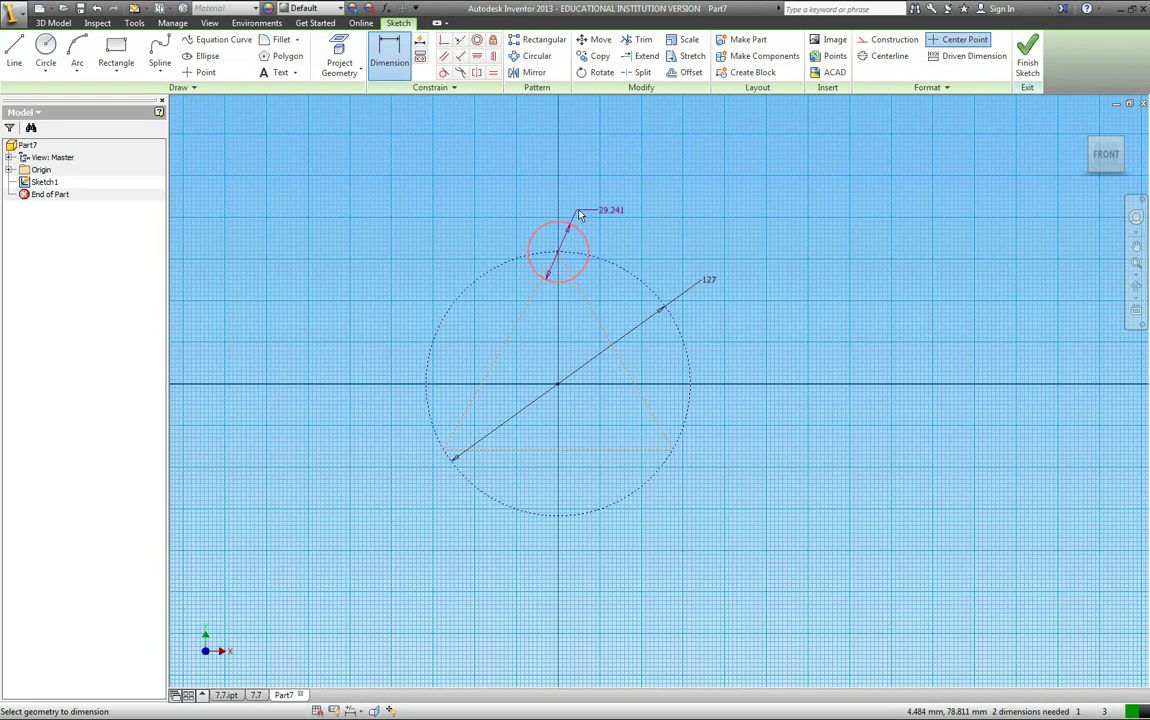
{"action": "left_click", "coordinate": [603, 207]}
{"action": "type", "text": "32"}
{"action": "key", "text": "Return"}
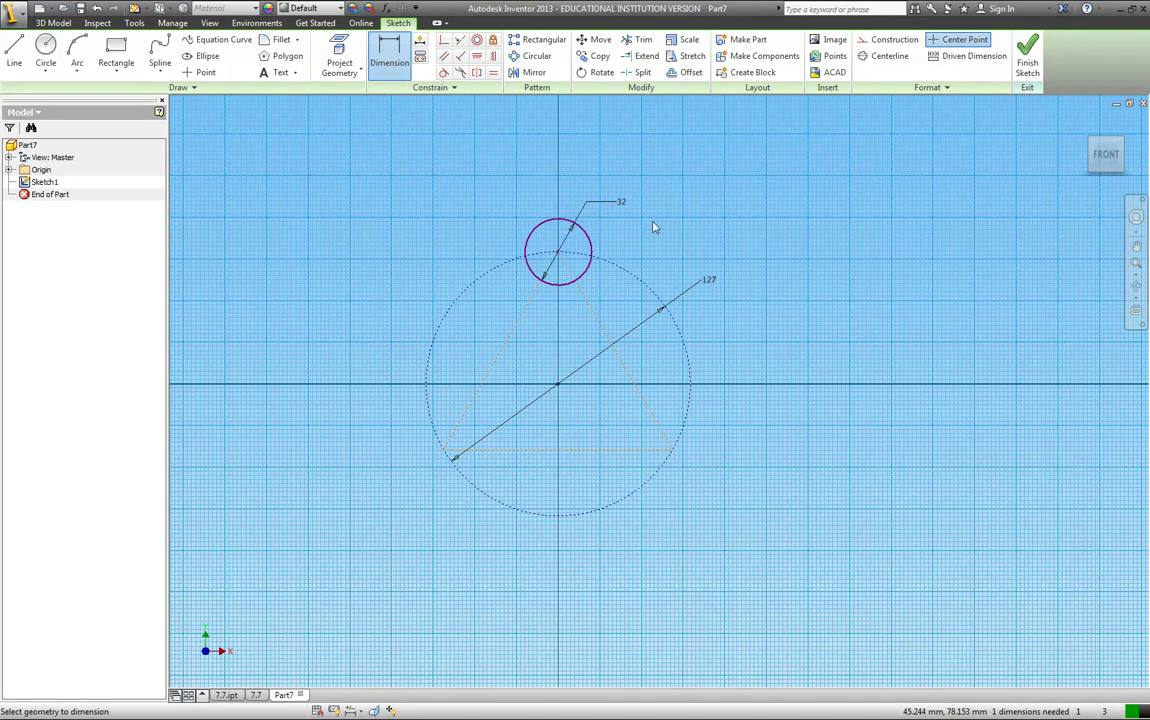
Copy the 32 mm circle from its centre to the two lower vertices of the triangle.
{"action": "left_click", "coordinate": [598, 56]}
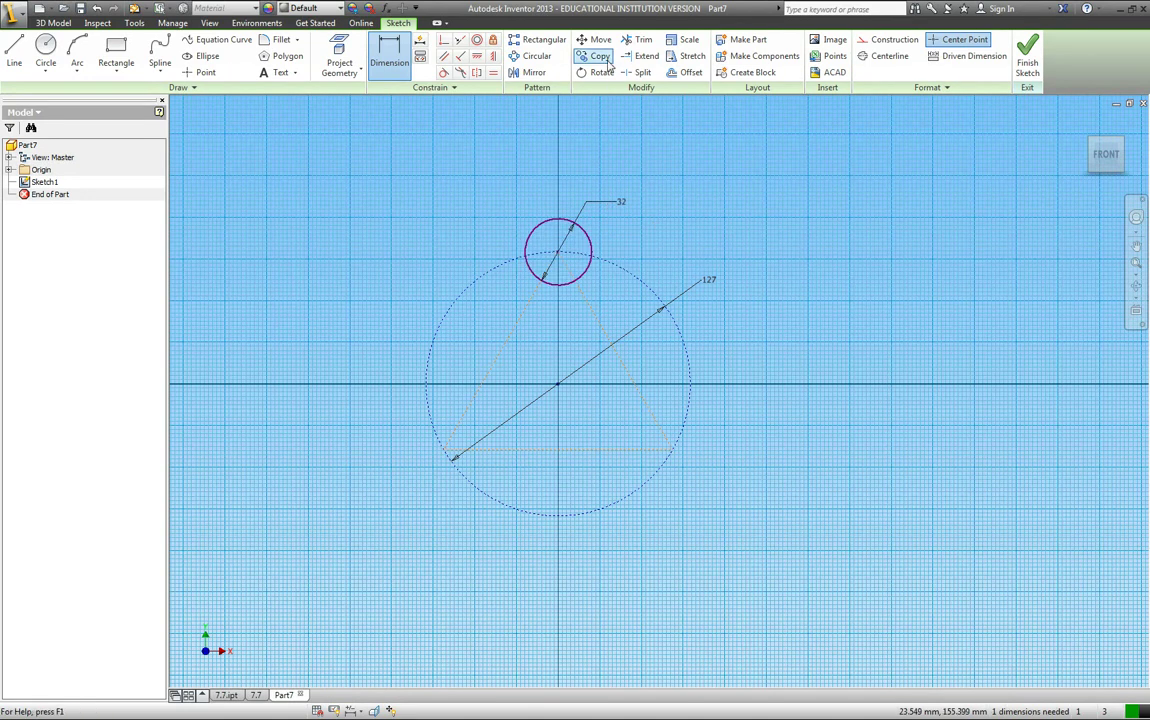
{"action": "left_click", "coordinate": [567, 232]}
{"action": "left_click", "coordinate": [258, 128]}
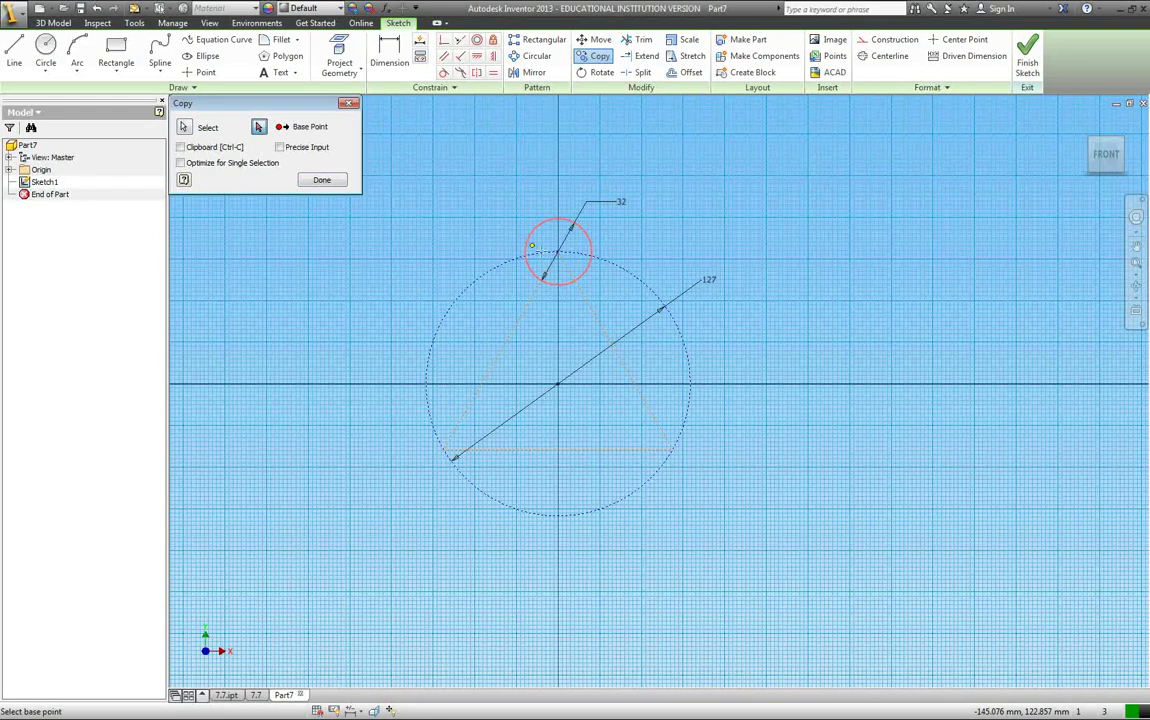
{"action": "left_click", "coordinate": [558, 252]}
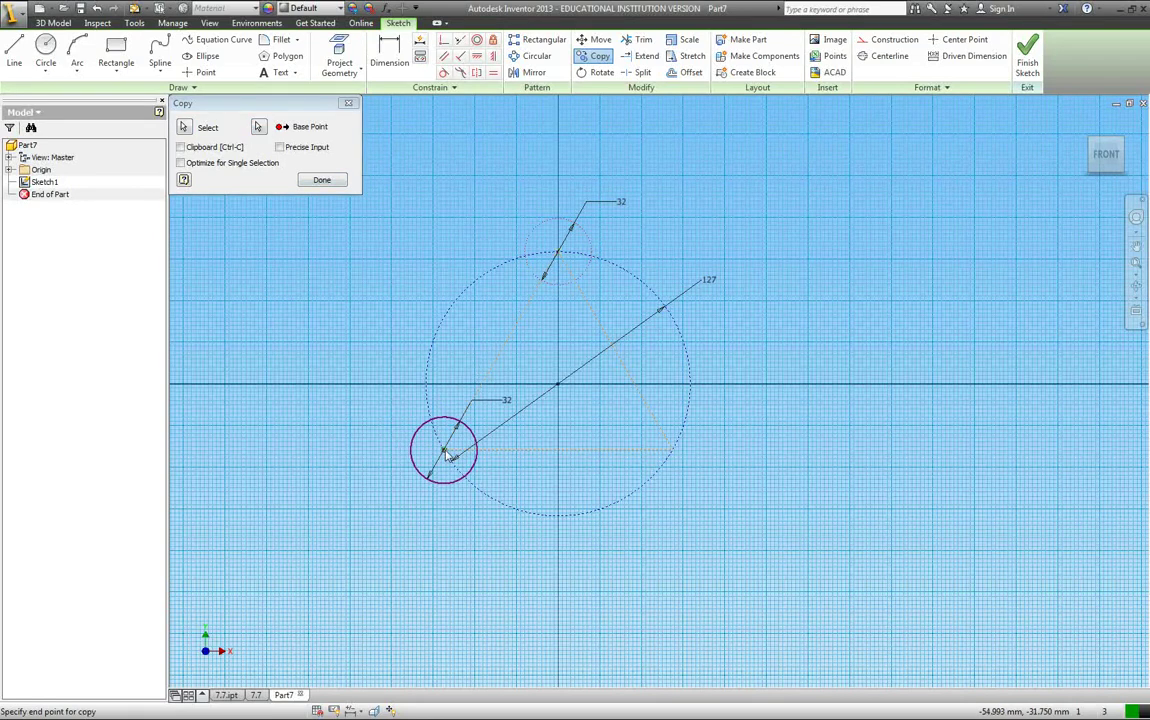
{"action": "left_click", "coordinate": [443, 450]}
{"action": "left_click", "coordinate": [673, 450]}
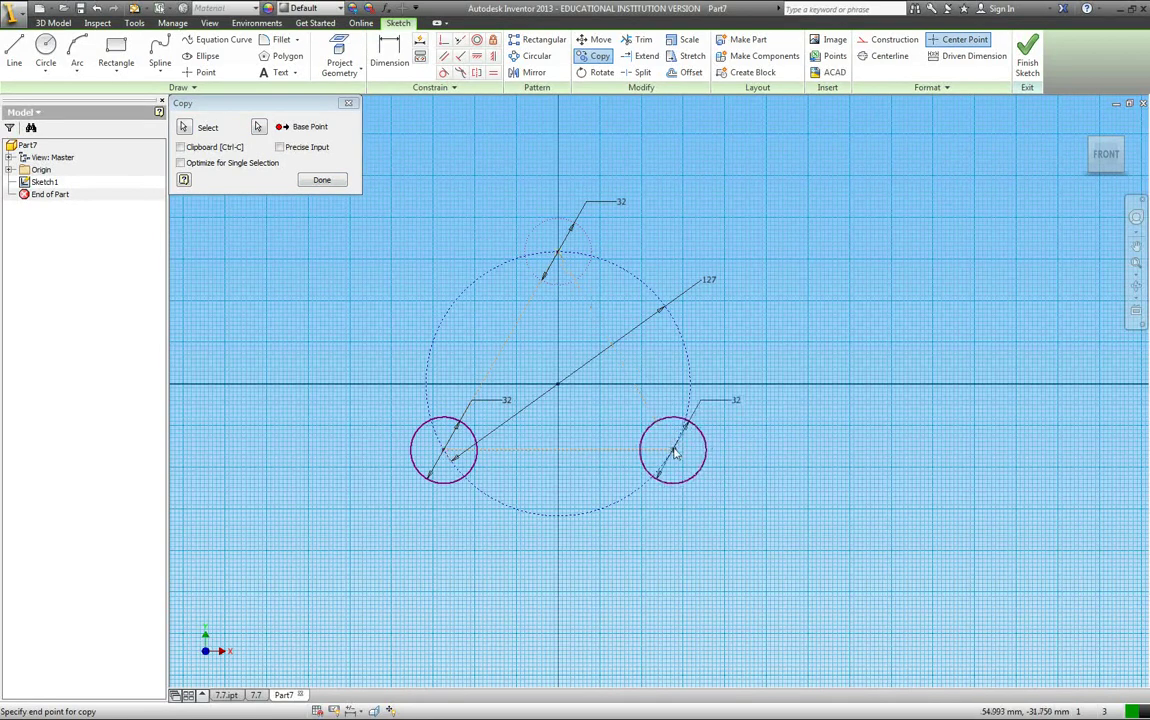
{"action": "key", "text": "Escape"}
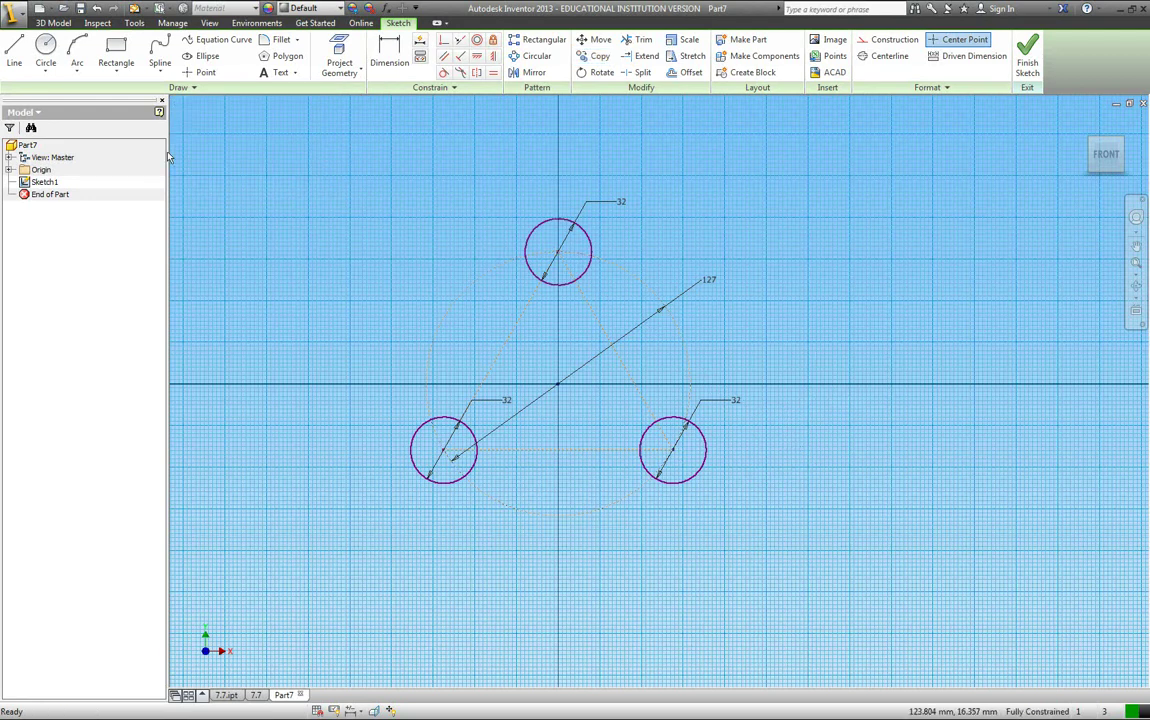
Draw a horizontal line joining the lowest points of the two lower circles.
{"action": "left_click", "coordinate": [15, 52]}
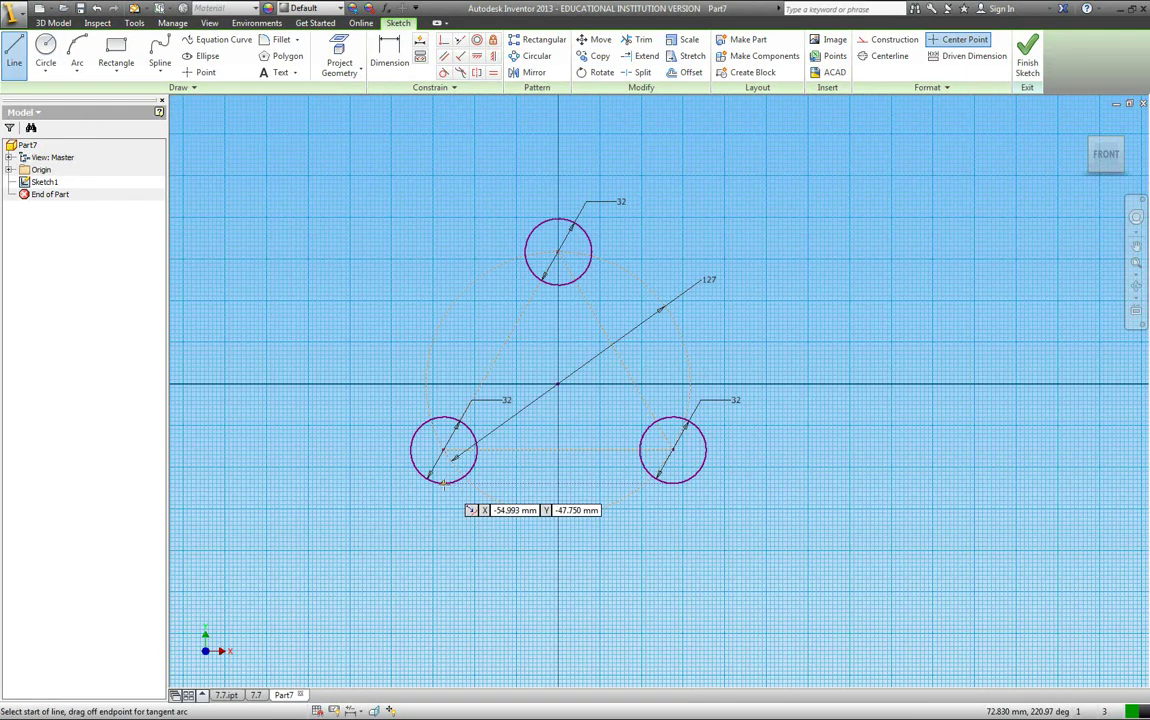
{"action": "left_click", "coordinate": [443, 483]}
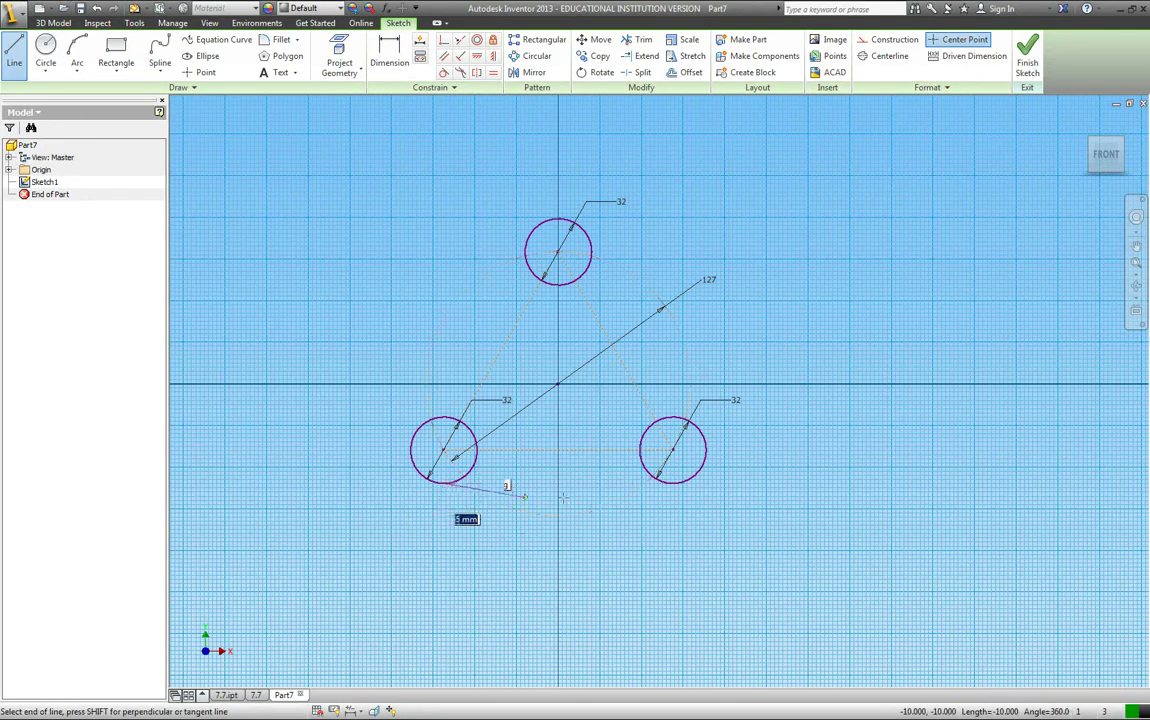
{"action": "left_click", "coordinate": [673, 483]}
{"action": "key", "text": "Escape"}
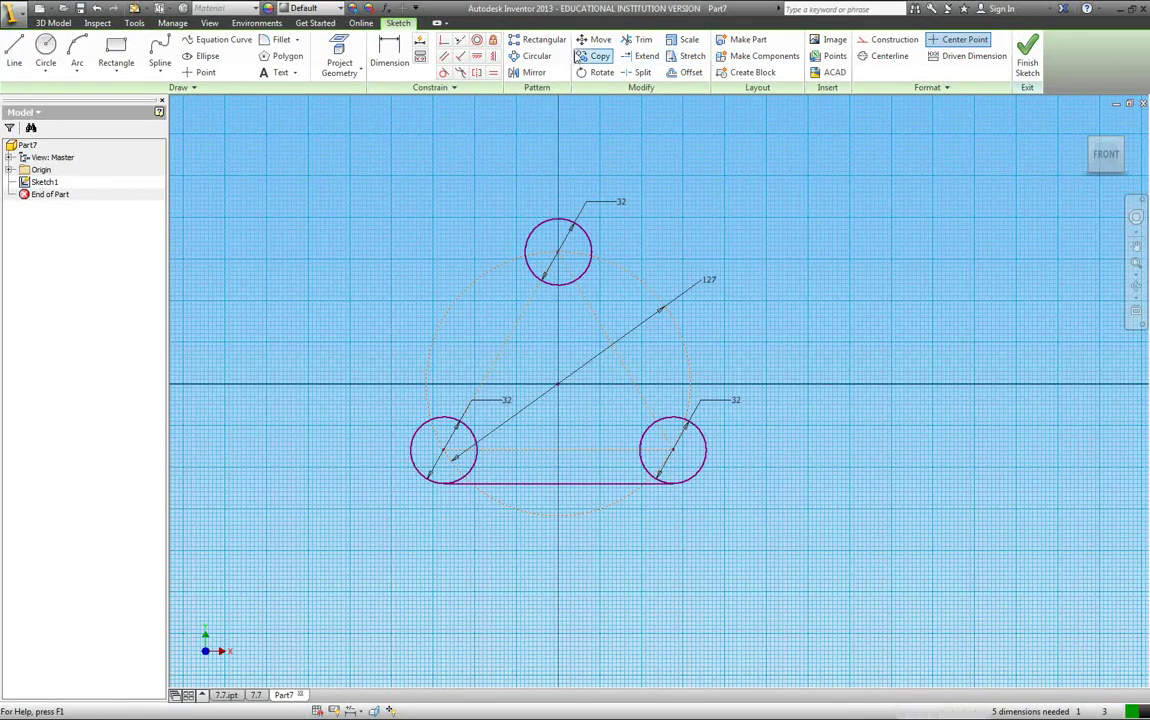
Circular-pattern the lower horizontal line about the sketch centre, with three instances over 360 degrees.
{"action": "left_click", "coordinate": [535, 56]}
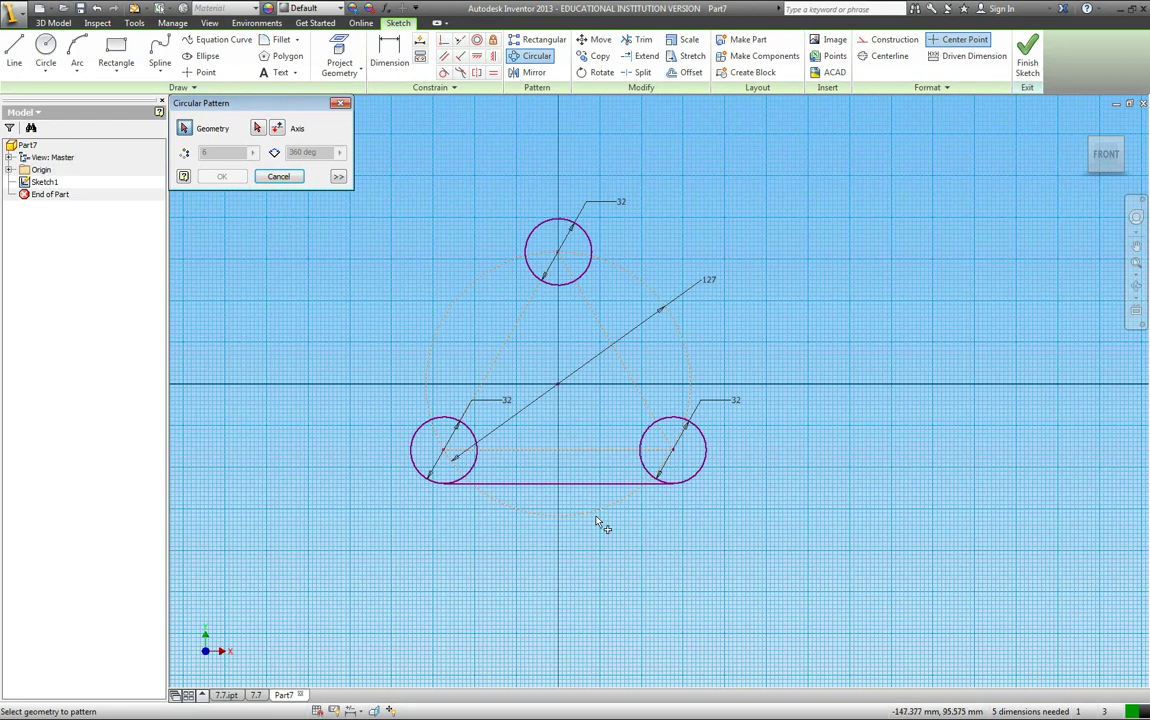
{"action": "left_click", "coordinate": [565, 485]}
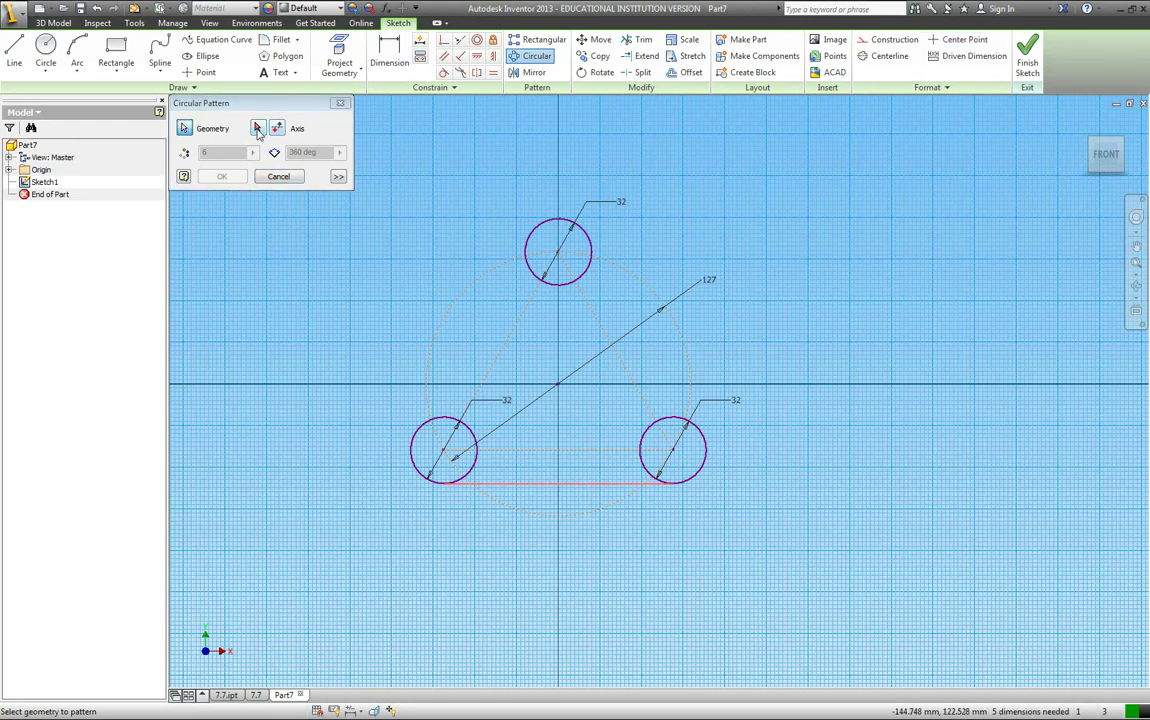
{"action": "left_click", "coordinate": [560, 386]}
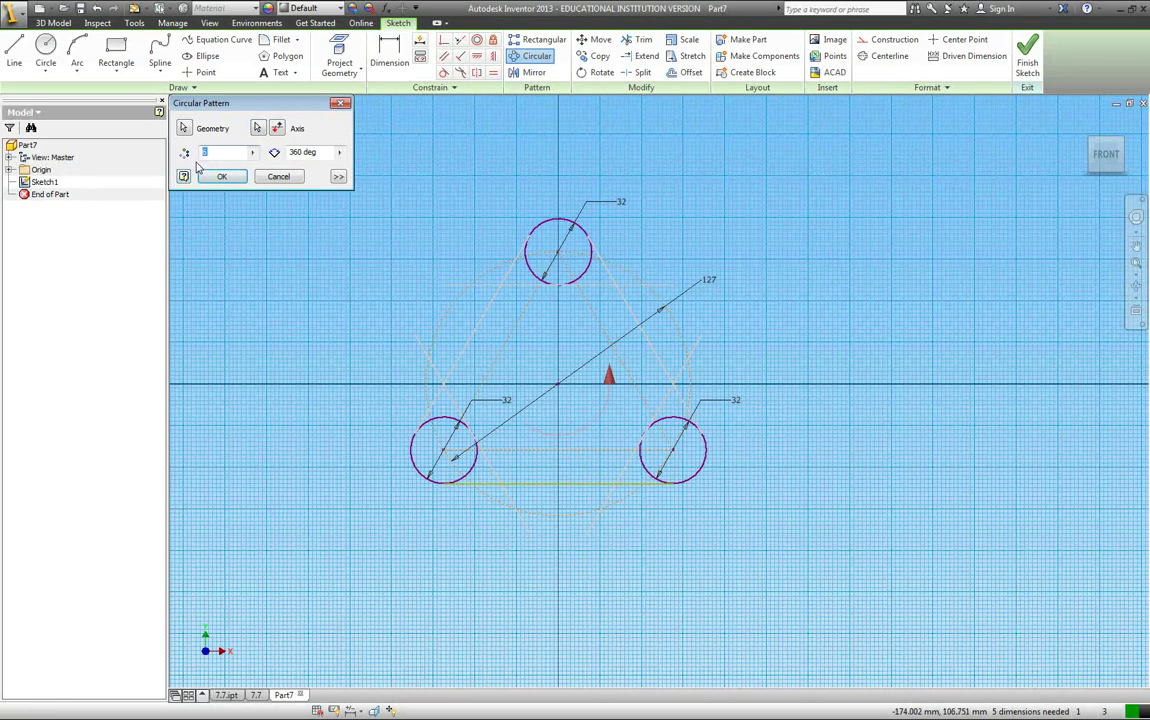
{"action": "left_click", "coordinate": [222, 177]}
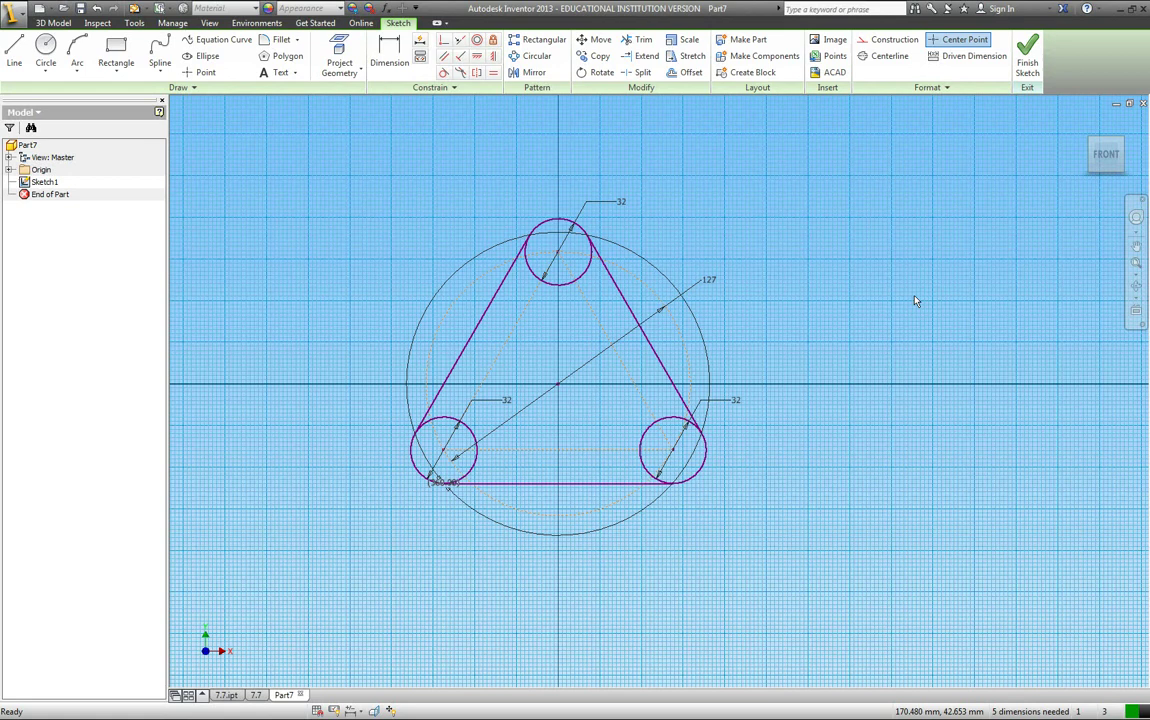
{"action": "key", "text": "F5"}
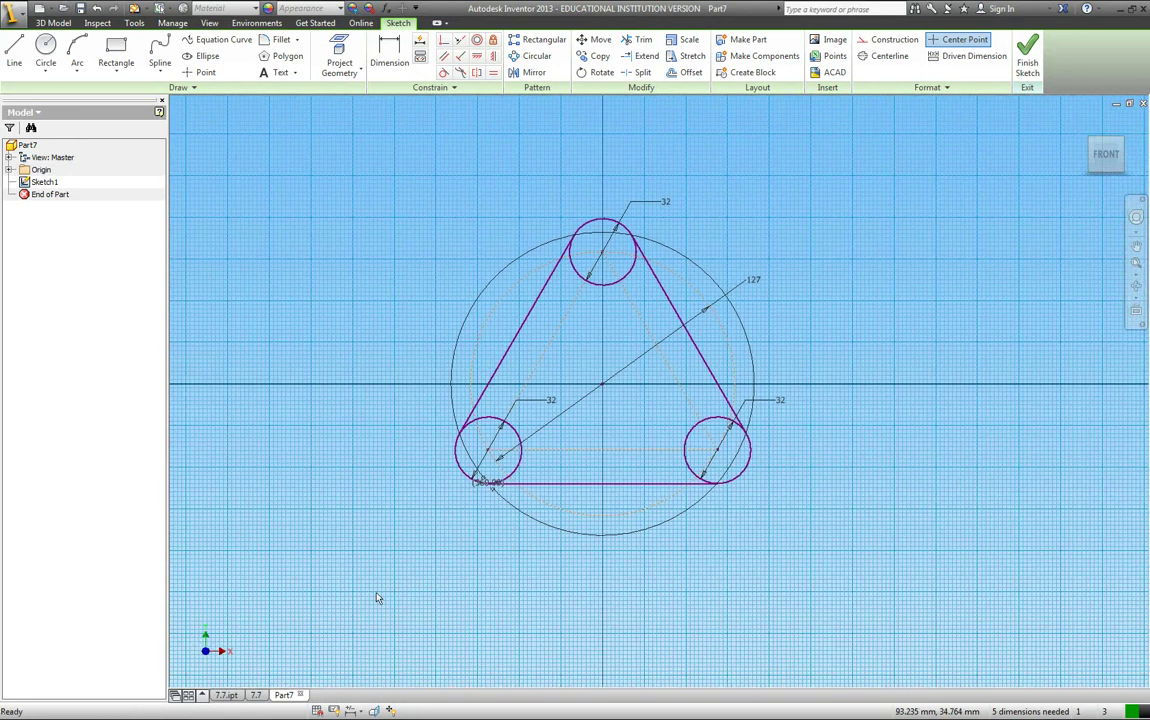
Switch to 7.7.ipt, inspect the base plate profile in Sketch1, and finish the sketch without editing it.
{"action": "left_click", "coordinate": [228, 695]}
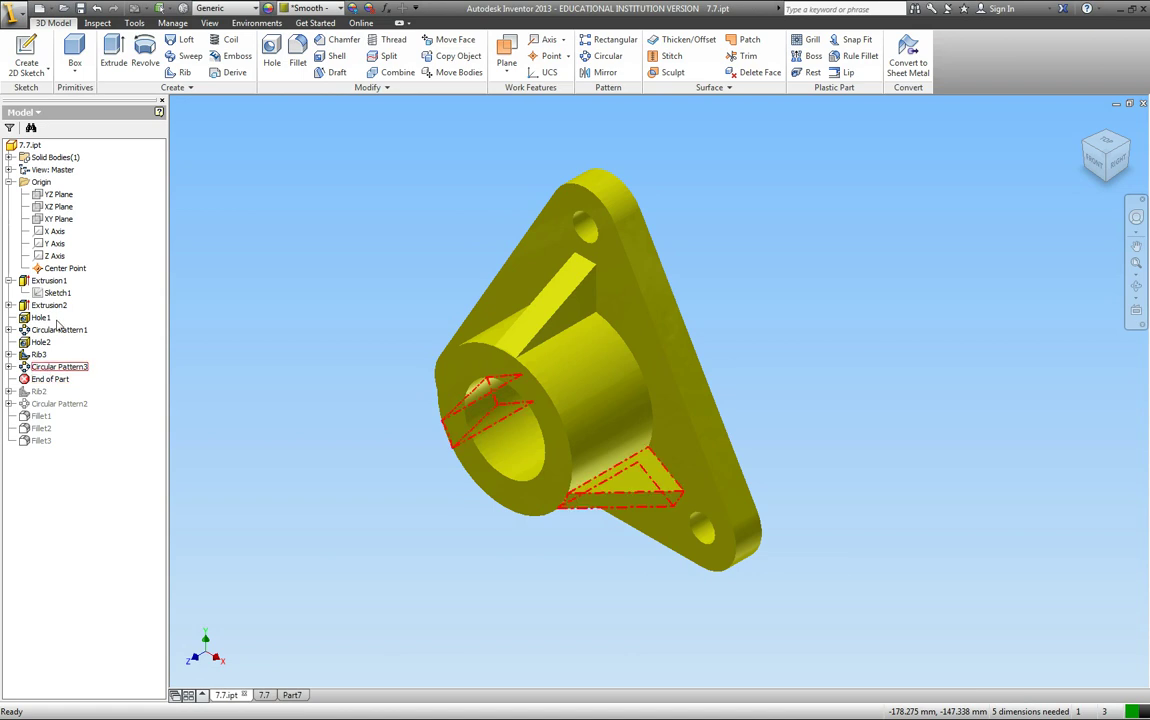
{"action": "double_click", "coordinate": [57, 292]}
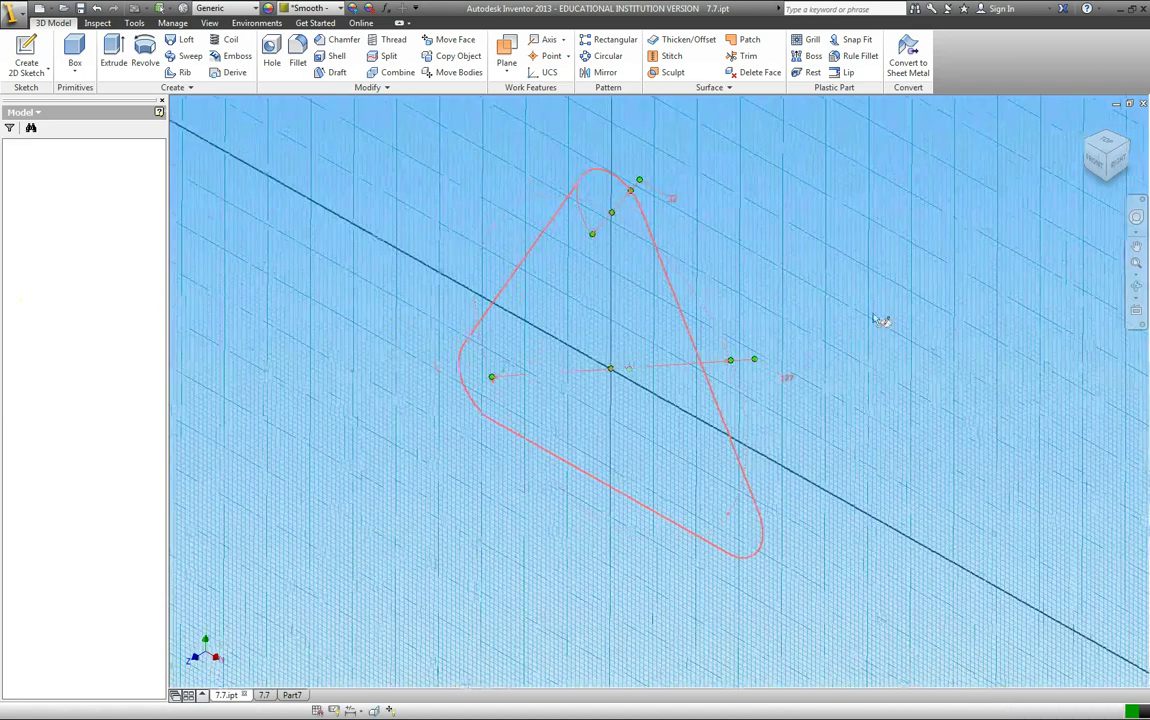
{"action": "left_click", "coordinate": [1027, 58]}
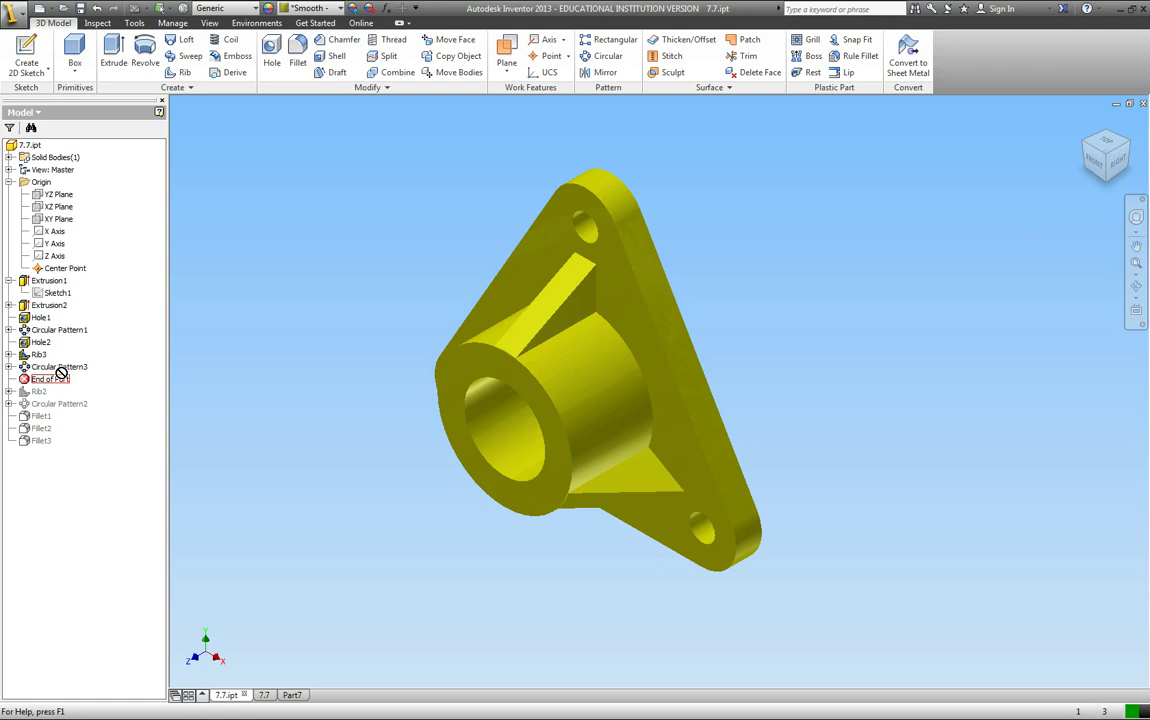
Roll the End of Part marker back to directly below Hole2, excluding Rib3 and Circular Pattern3 from the model.
{"action": "left_click_drag", "start_coordinate": [60, 374], "coordinate": [48, 346]}
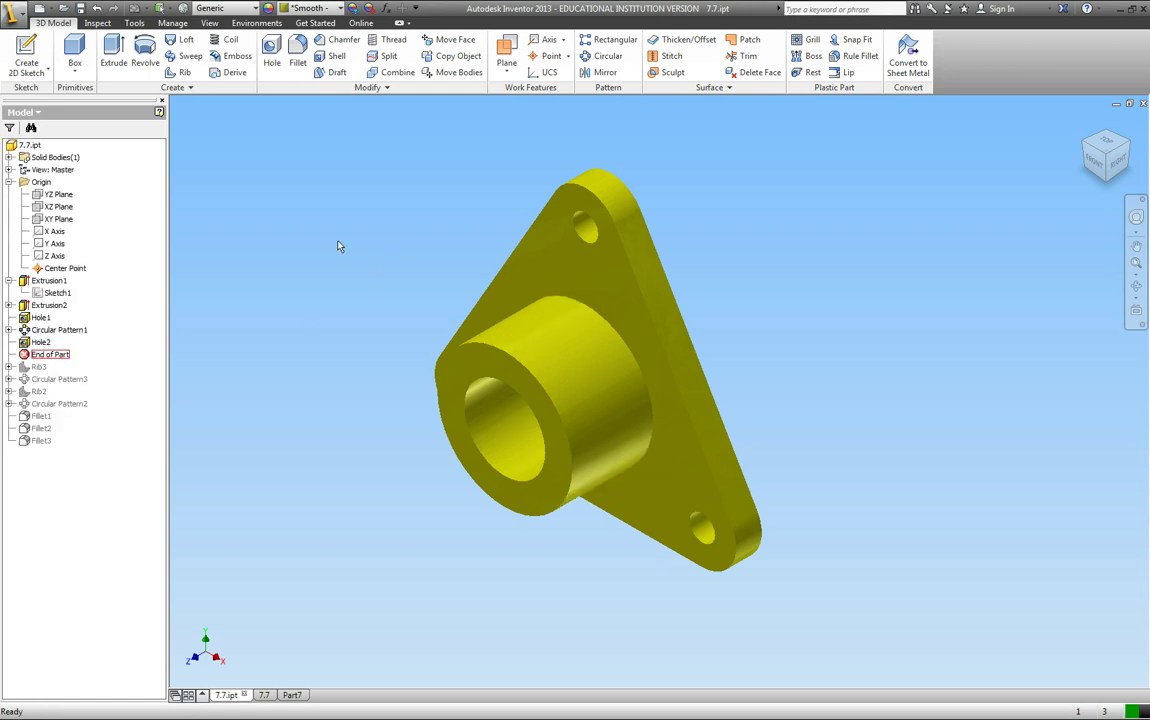
{"action": "left_click", "coordinate": [1136, 245]}
{"action": "left_click", "coordinate": [1136, 287]}
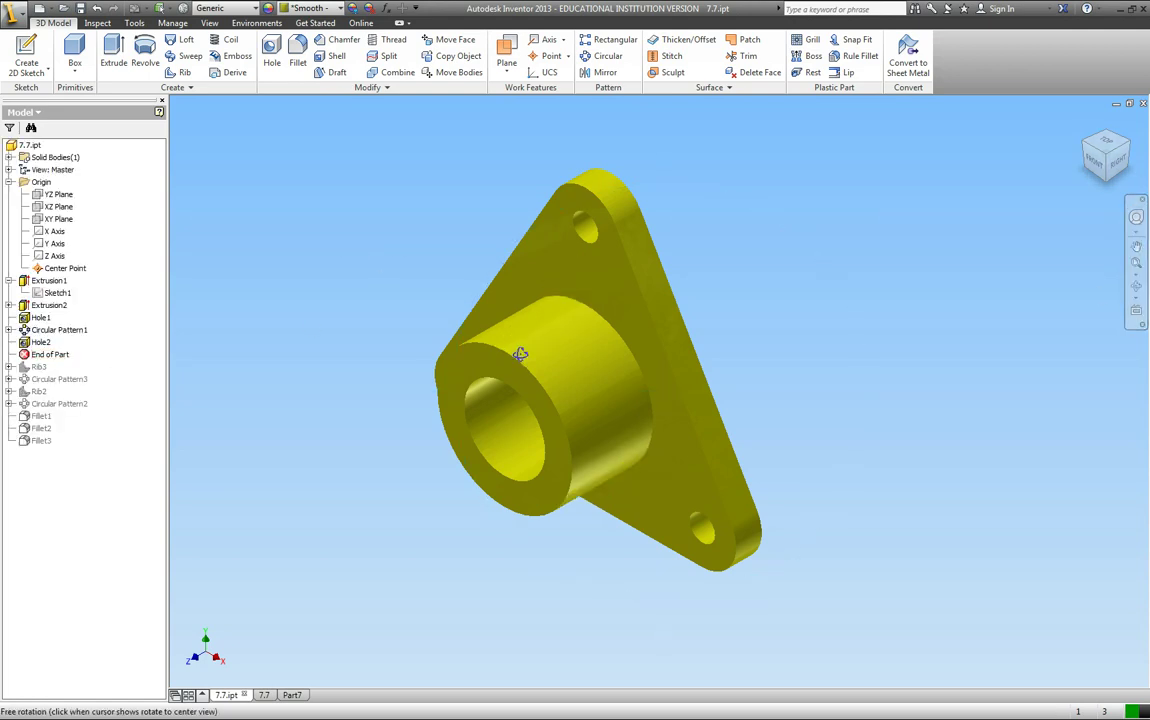
{"action": "left_click_drag", "start_coordinate": [521, 355], "coordinate": [416, 341]}
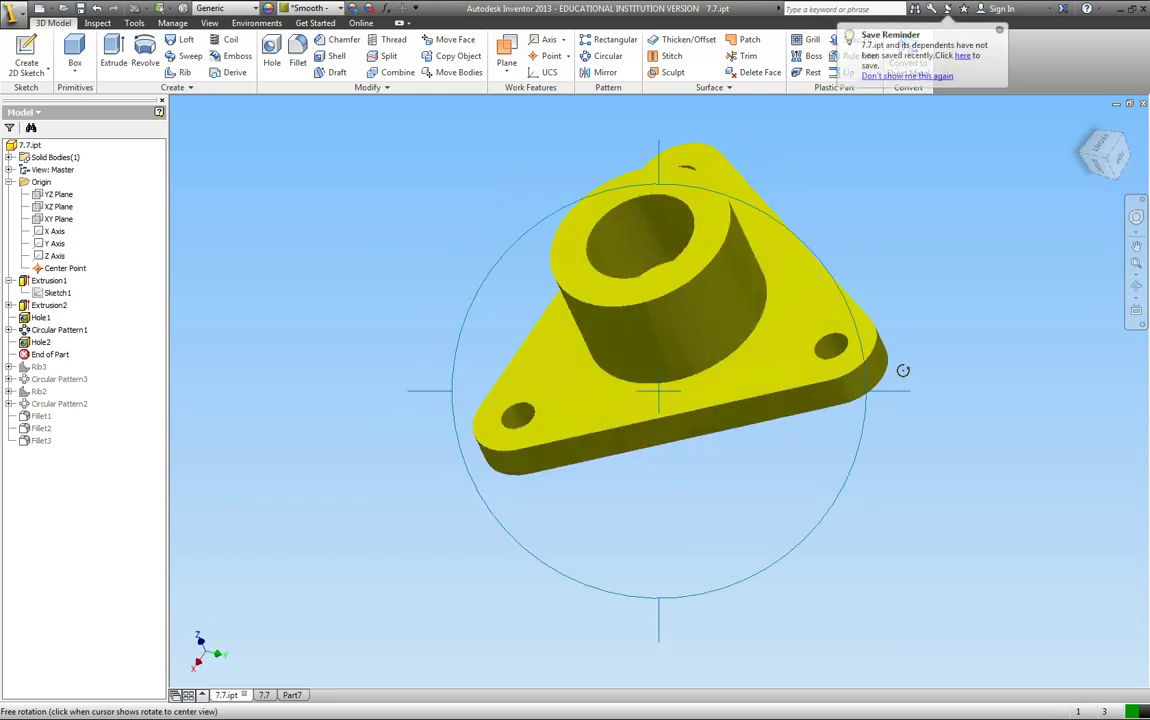
{"action": "left_click_drag", "start_coordinate": [917, 288], "coordinate": [866, 324]}
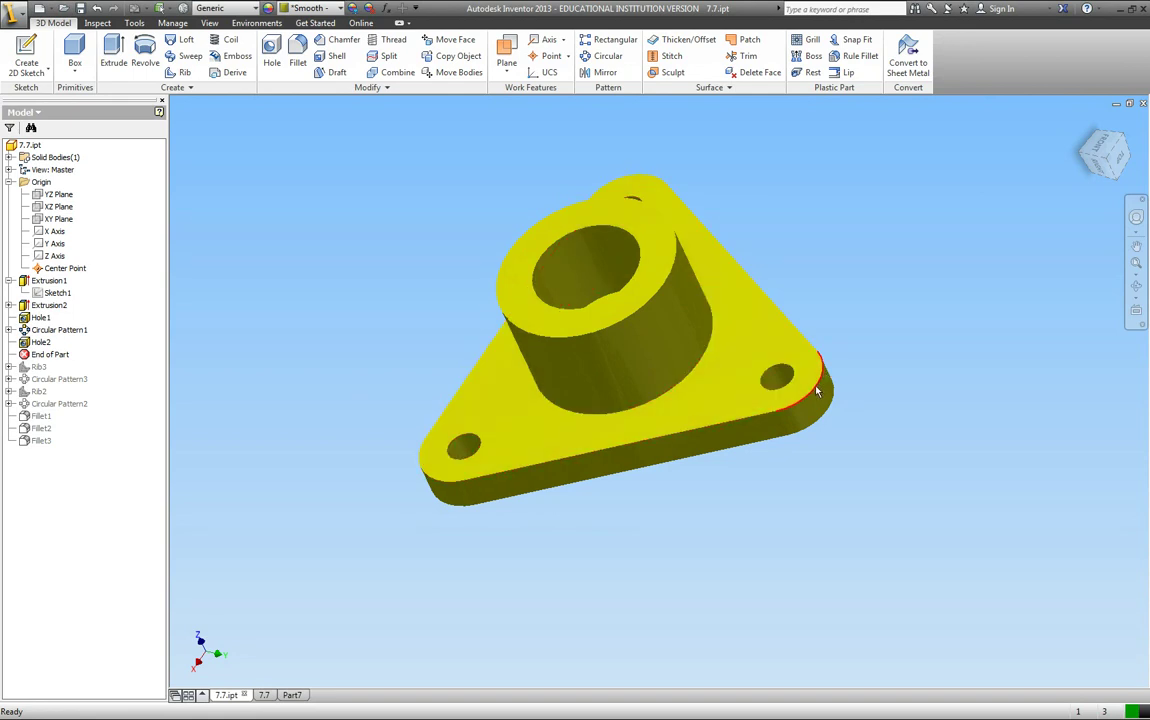
Create a new 2D sketch on the YZ plane through the flange.
{"action": "left_click", "coordinate": [38, 52]}
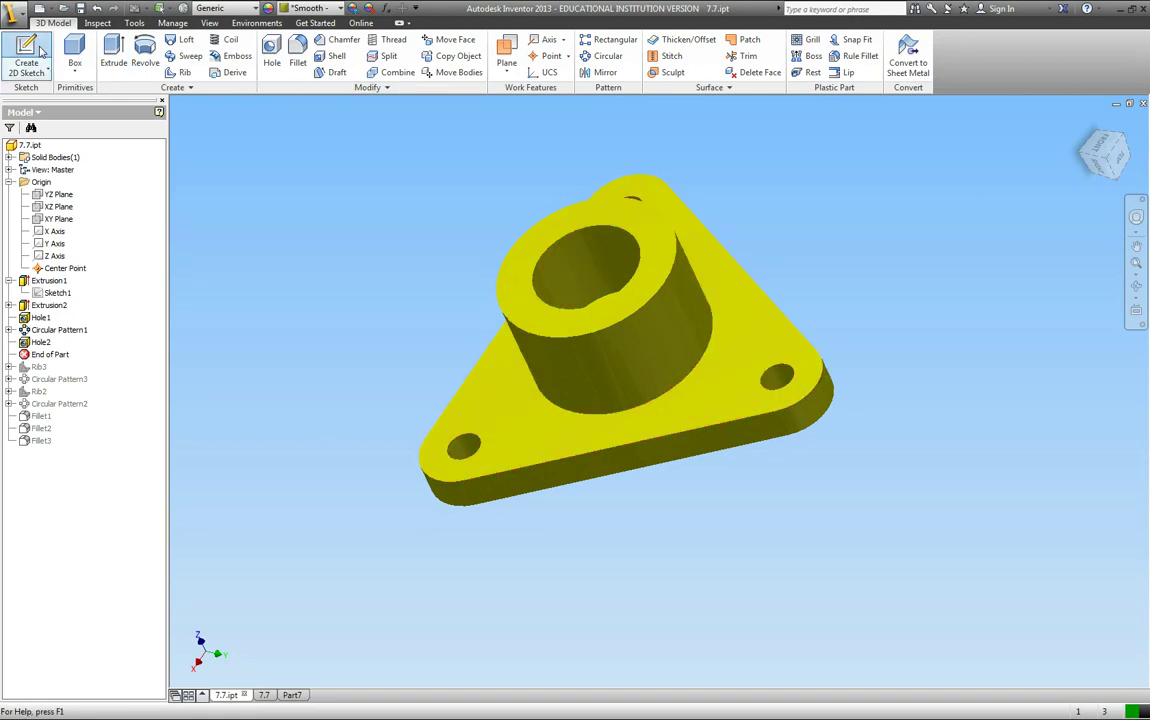
{"action": "left_click", "coordinate": [64, 196]}
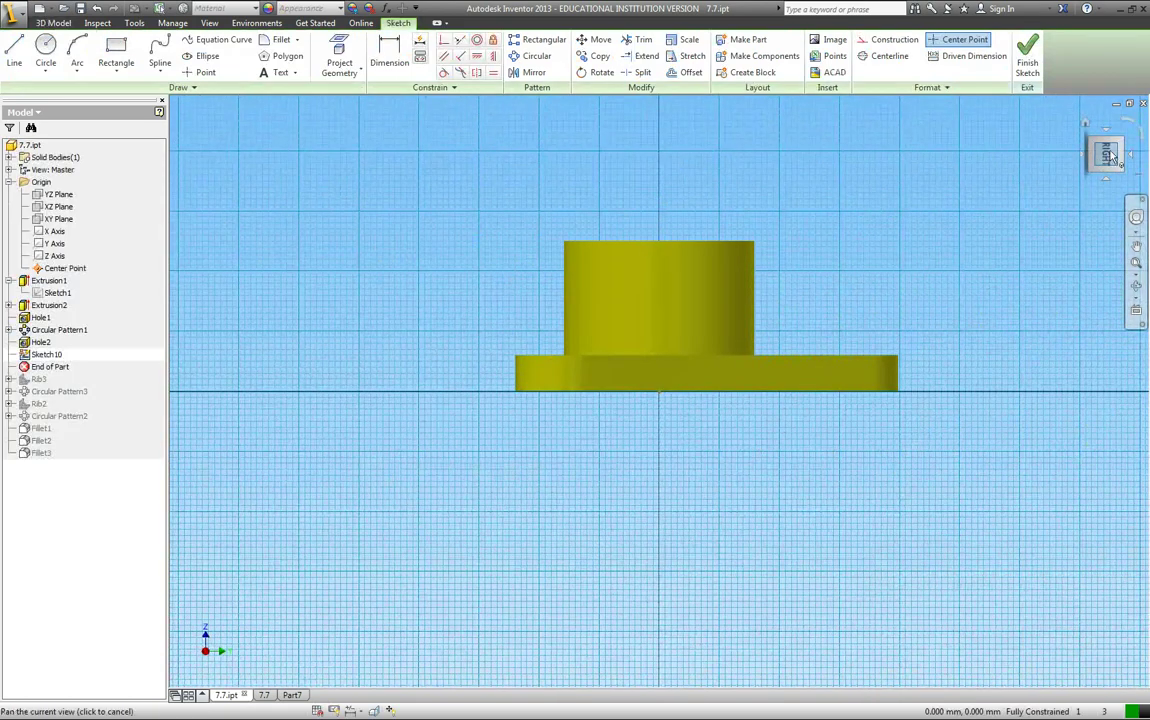
{"action": "key", "text": "F4"}
{"action": "left_click_drag", "start_coordinate": [983, 300], "coordinate": [693, 347]}
{"action": "key", "text": "F2"}
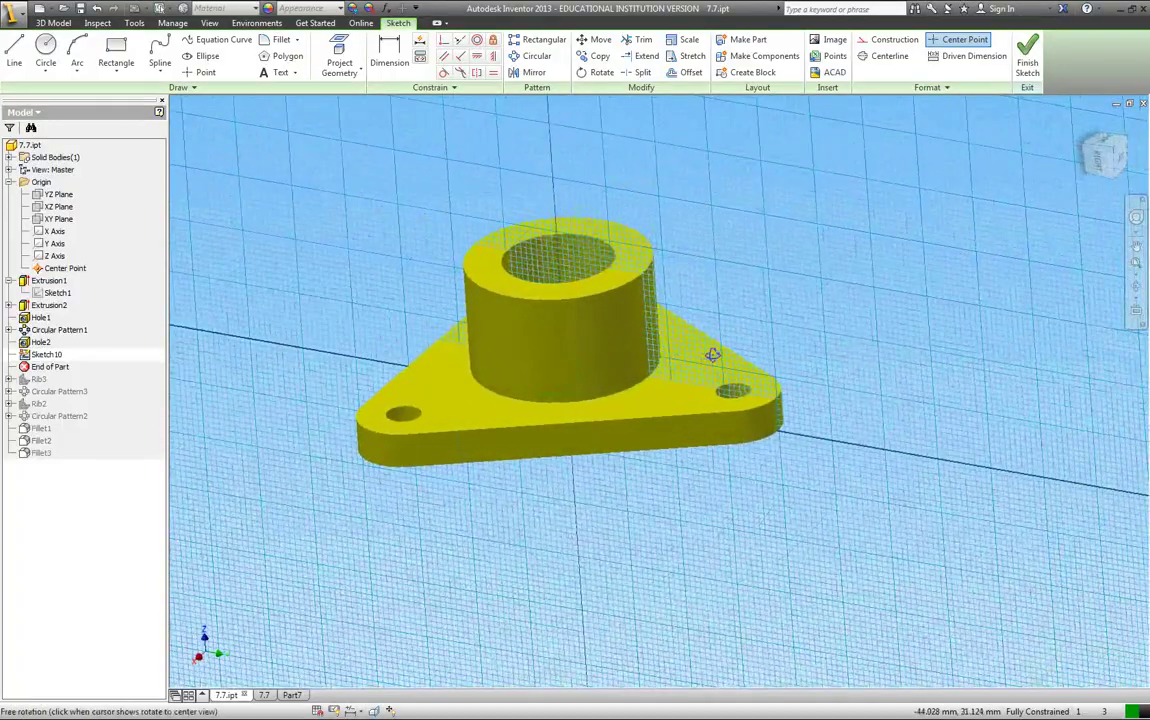
{"action": "middle_click_drag", "start_coordinate": [696, 336], "coordinate": [721, 362], "text": "shift"}
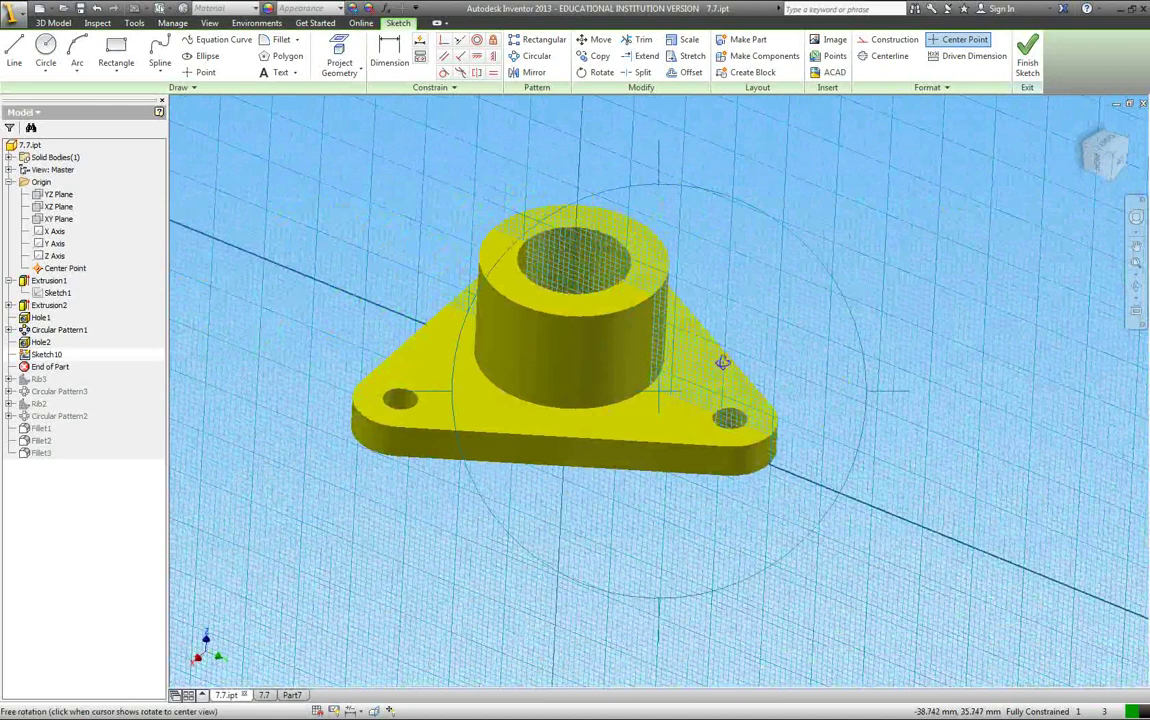
Turn off AutoProject for the Line tool.
{"action": "left_click", "coordinate": [14, 50]}
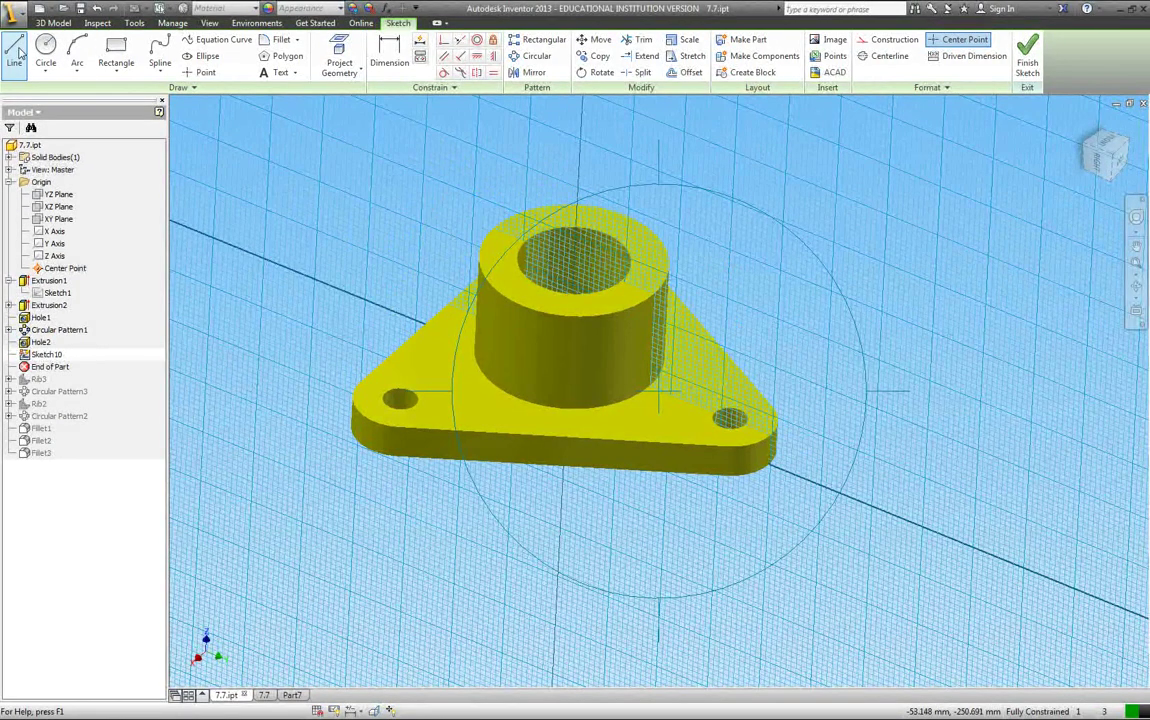
{"action": "scroll", "coordinate": [690, 345], "scroll_direction": "down", "scroll_amount": 5}
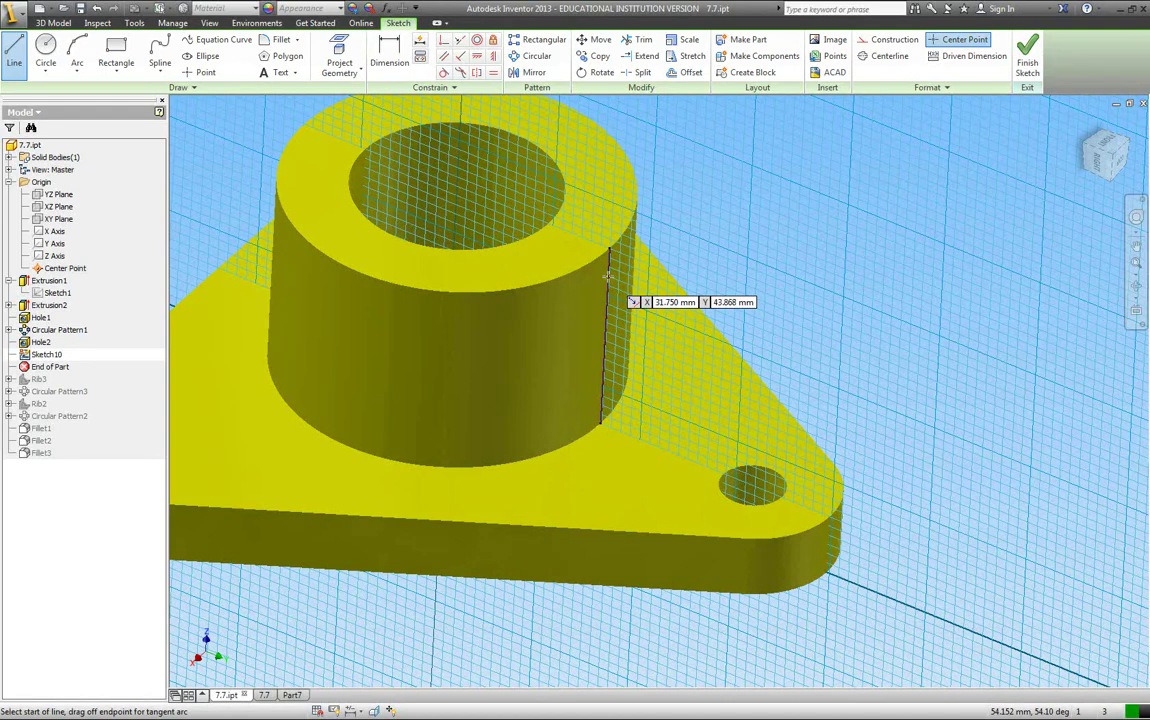
{"action": "right_click", "coordinate": [608, 277]}
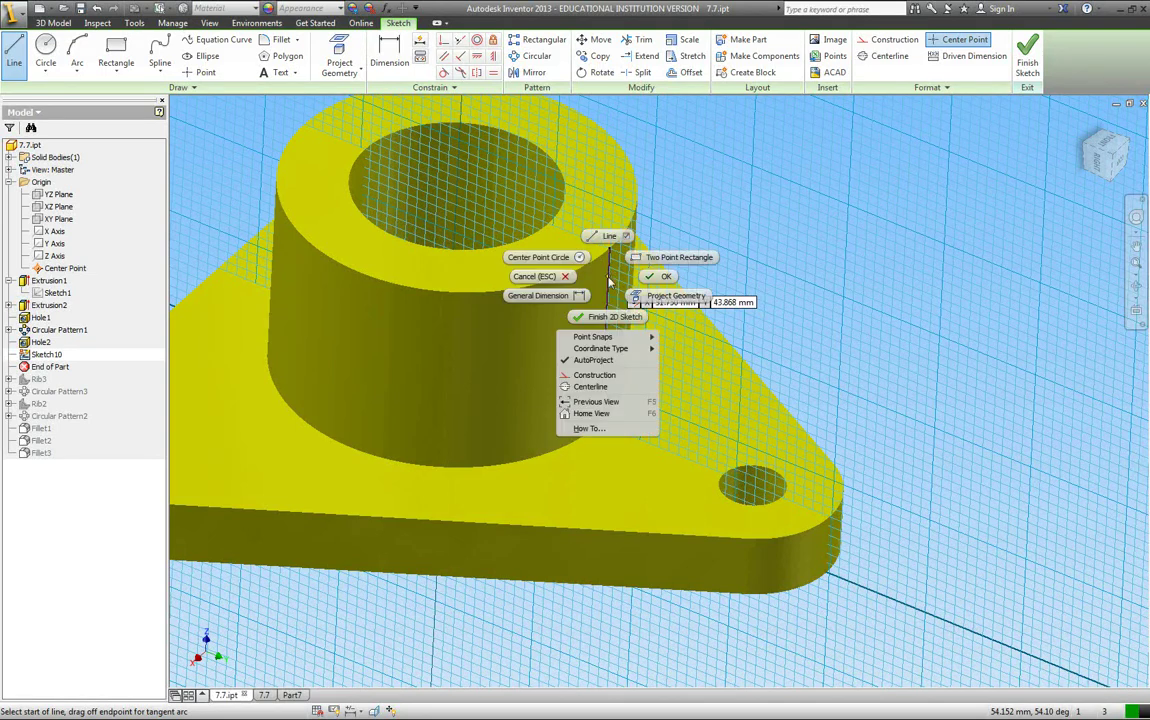
{"action": "key", "text": "Escape"}
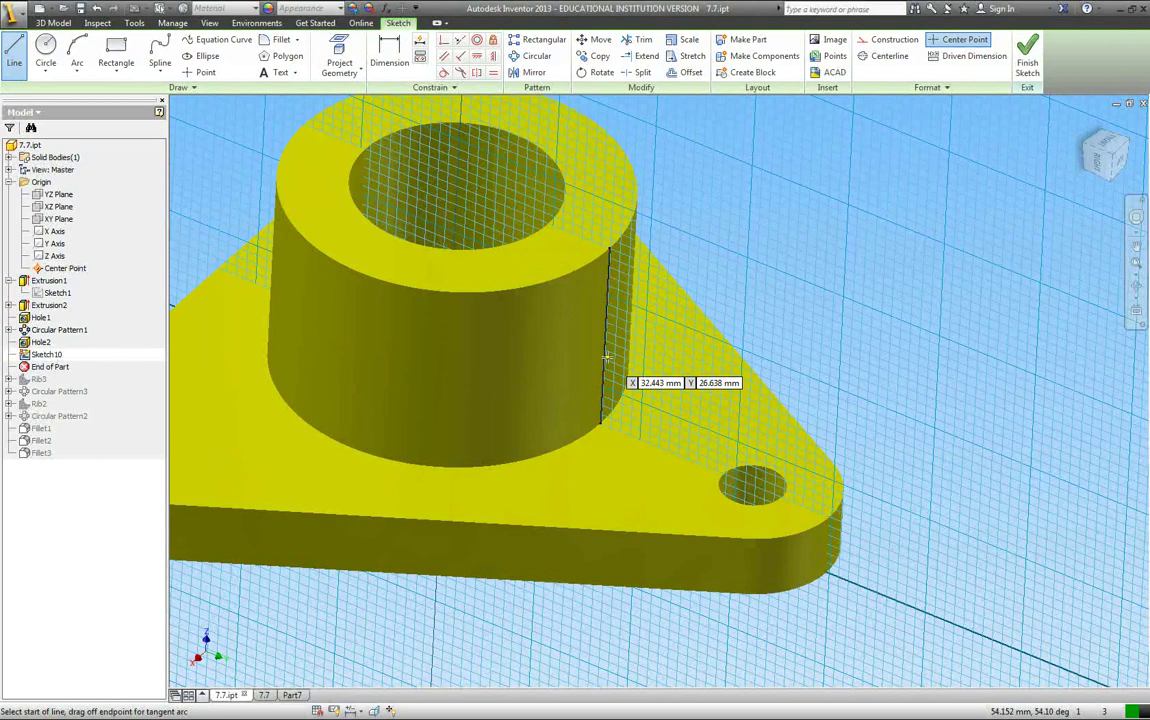
Enable AutoProject and draw a sloped line from the boss's side edge, about 4 mm below its top, down to the base plate's upper face.
{"action": "left_click", "coordinate": [14, 52]}
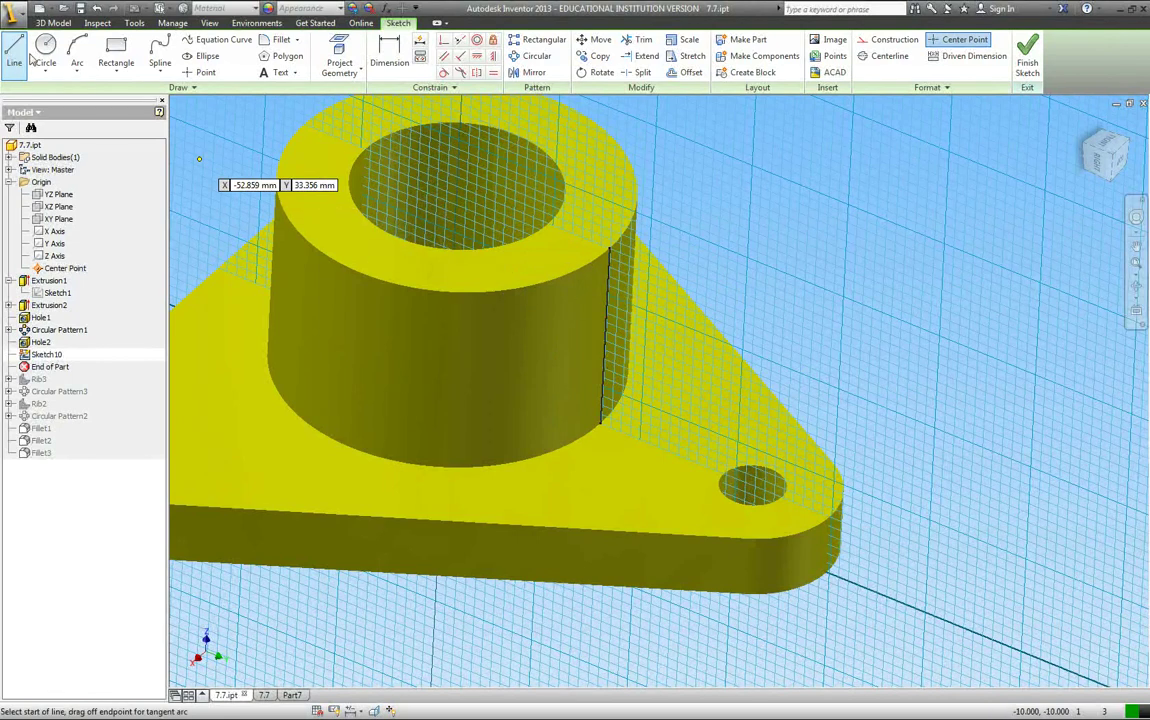
{"action": "right_click", "coordinate": [609, 268]}
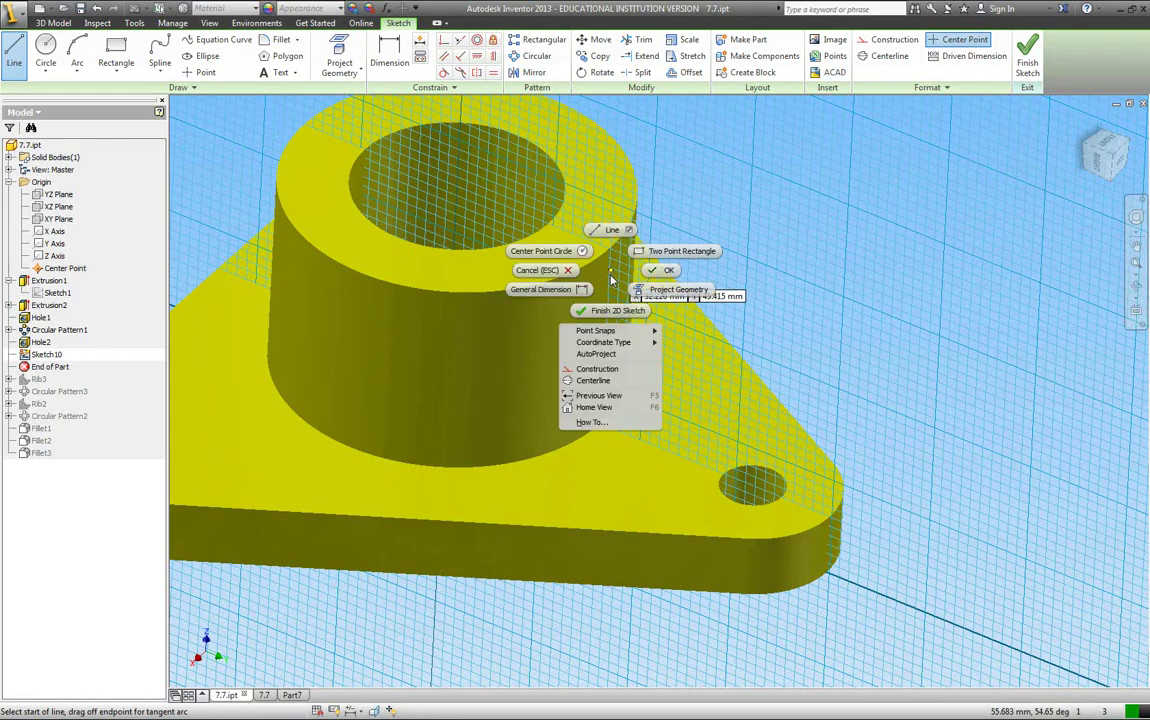
{"action": "left_click", "coordinate": [609, 300]}
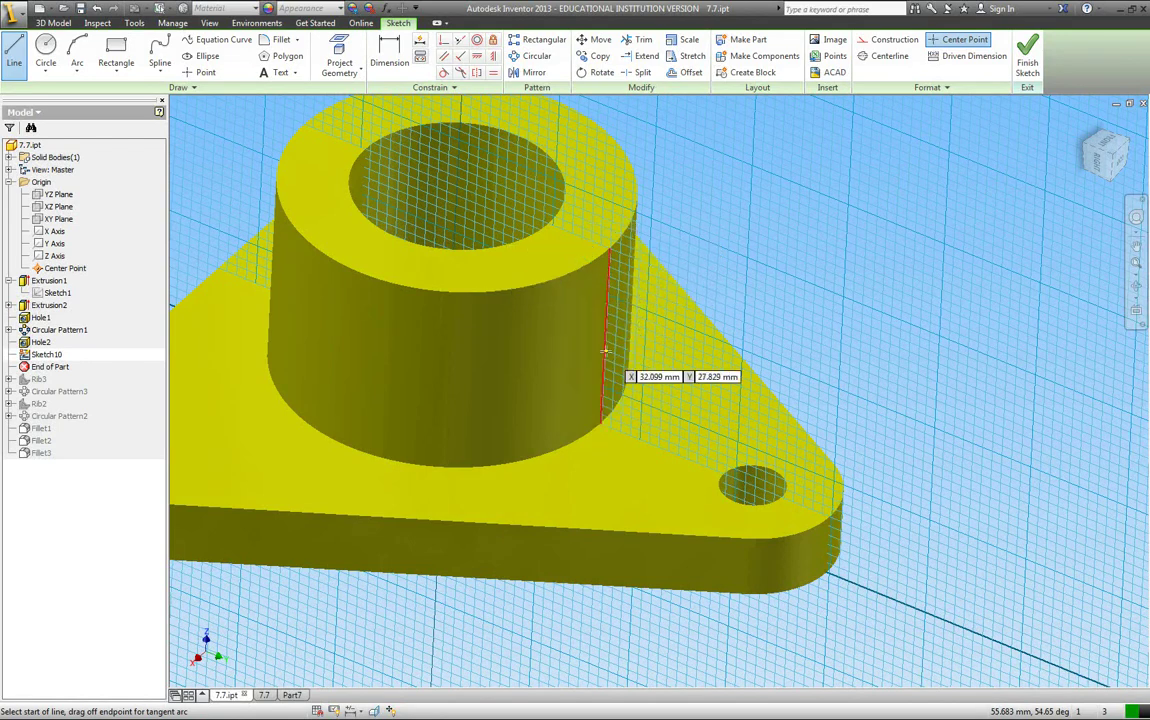
{"action": "left_click", "coordinate": [608, 265]}
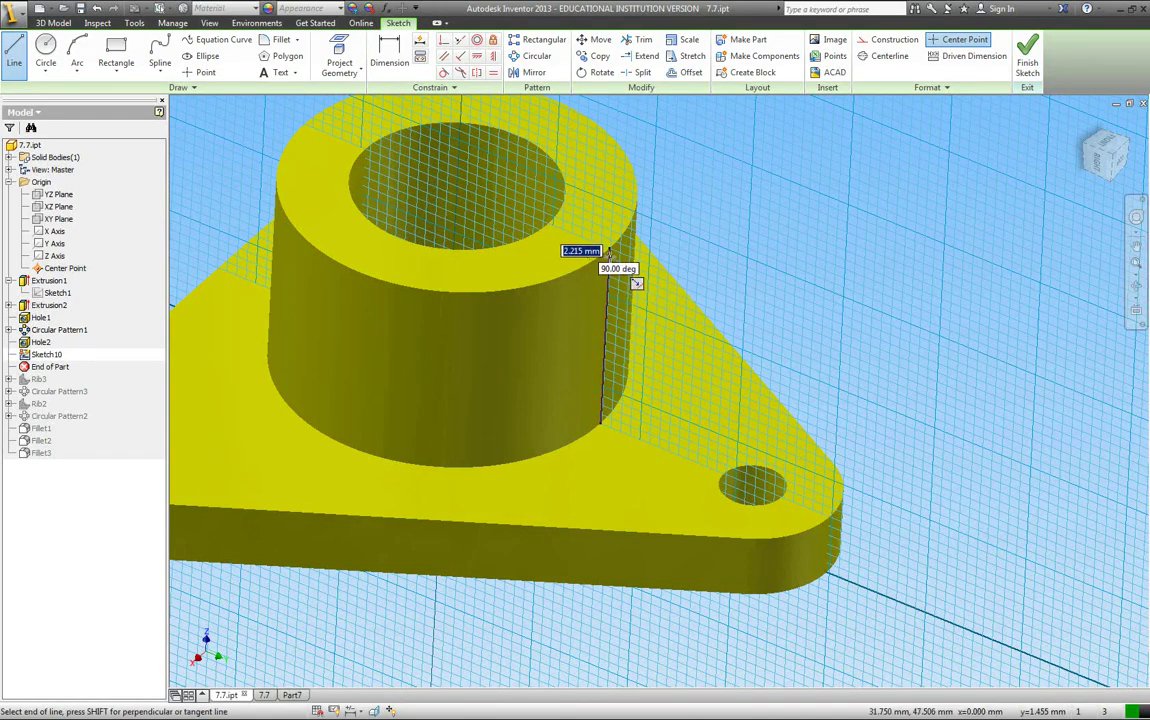
{"action": "scroll", "coordinate": [606, 250], "scroll_direction": "up", "scroll_amount": 4}
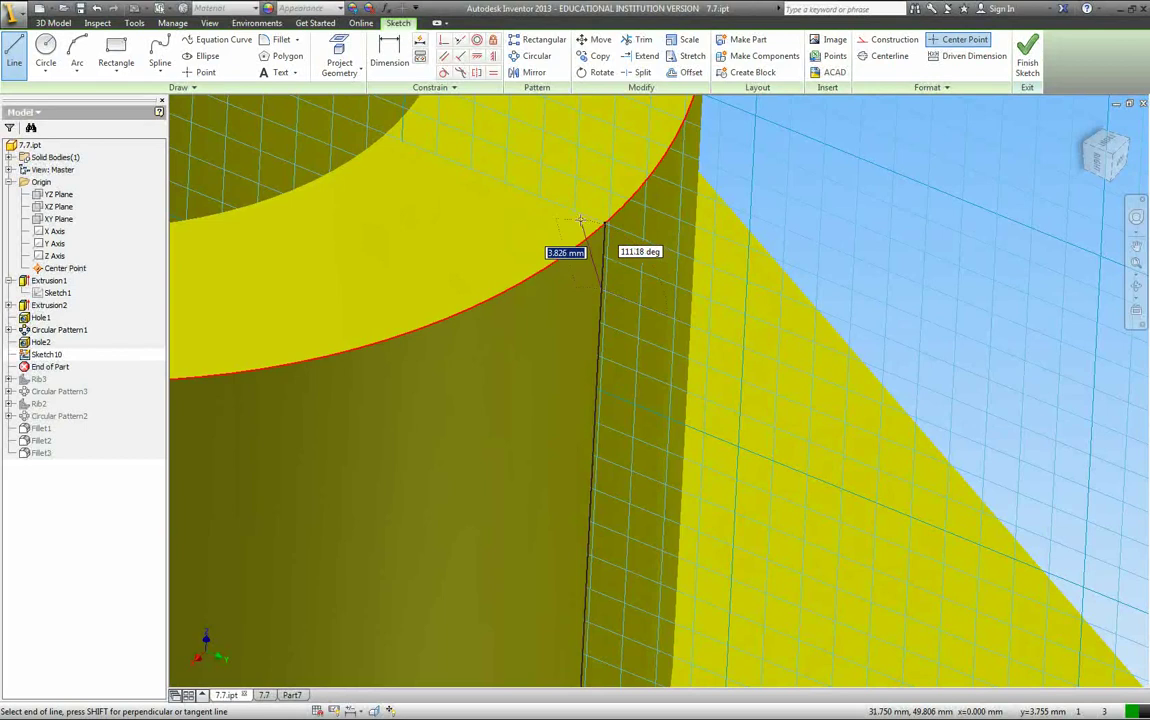
{"action": "scroll", "coordinate": [592, 321], "scroll_direction": "down", "scroll_amount": 4}
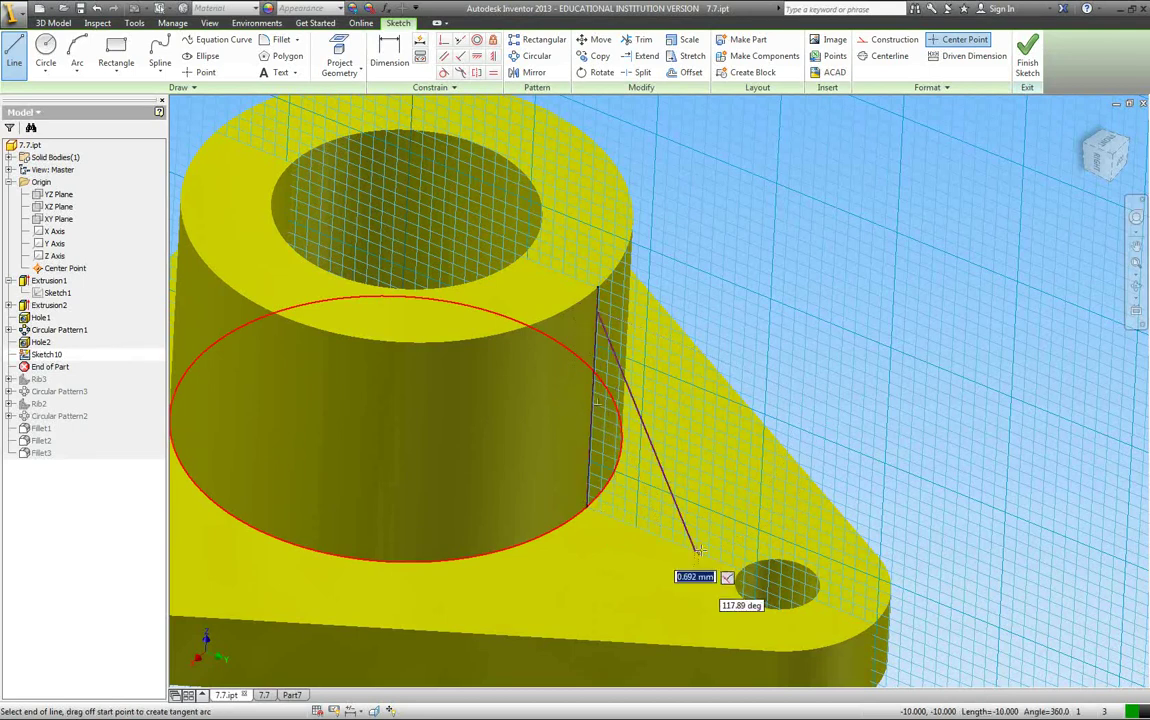
{"action": "left_click", "coordinate": [697, 549]}
{"action": "key", "text": "Escape"}
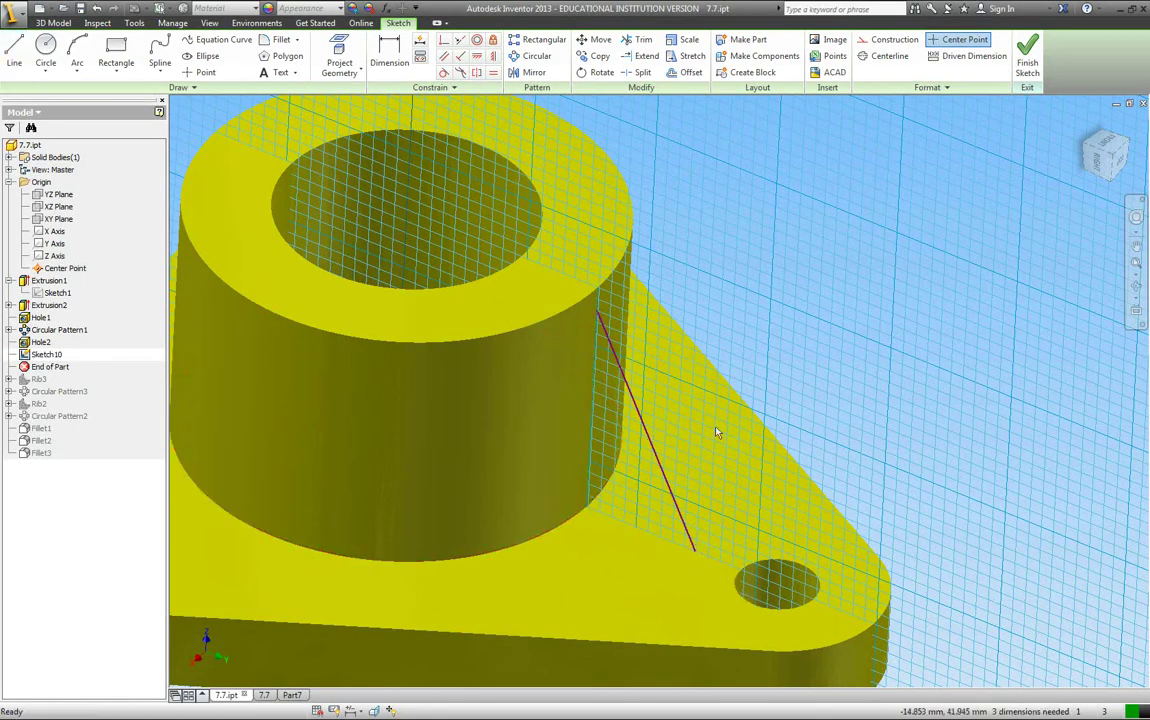
Dimension the vertical distance from the sloped line's upper end to the boss's top face and set it to a smaller value.
{"action": "left_click", "coordinate": [390, 55]}
{"action": "scroll", "coordinate": [580, 265], "scroll_direction": "up", "scroll_amount": 2}
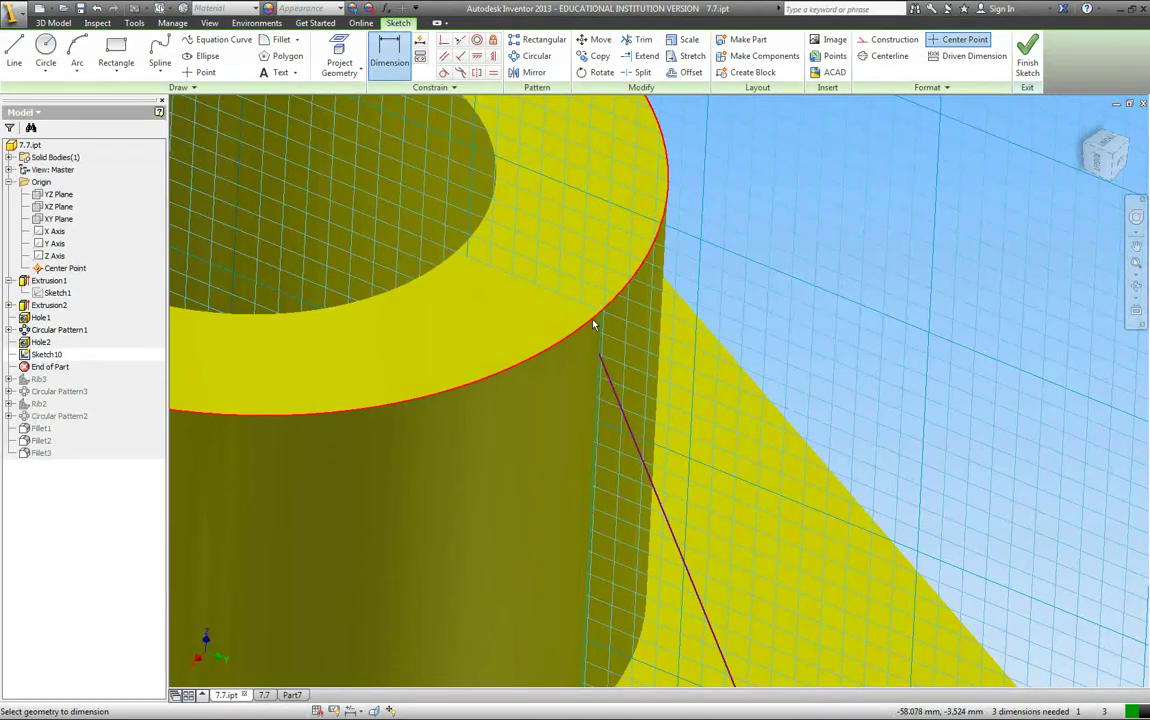
{"action": "middle_click_drag", "start_coordinate": [600, 360], "coordinate": [585, 320]}
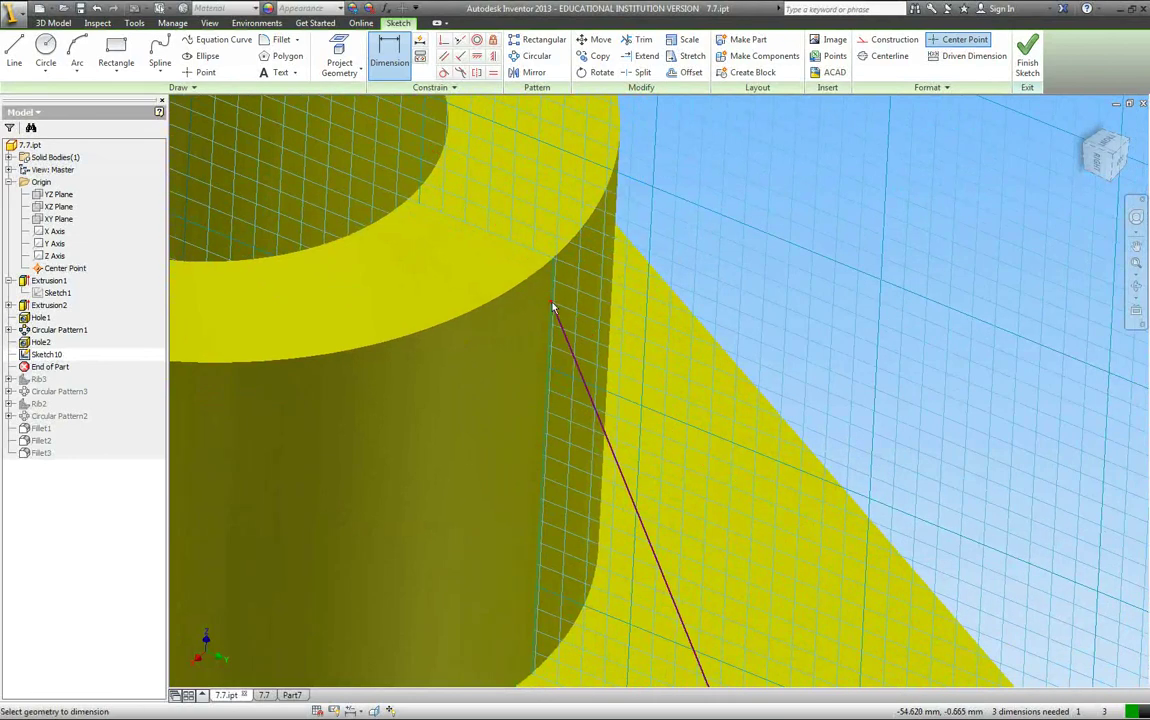
{"action": "mouse_move", "coordinate": [553, 308]}
{"action": "scroll", "coordinate": [639, 266], "scroll_direction": "down", "scroll_amount": 2}
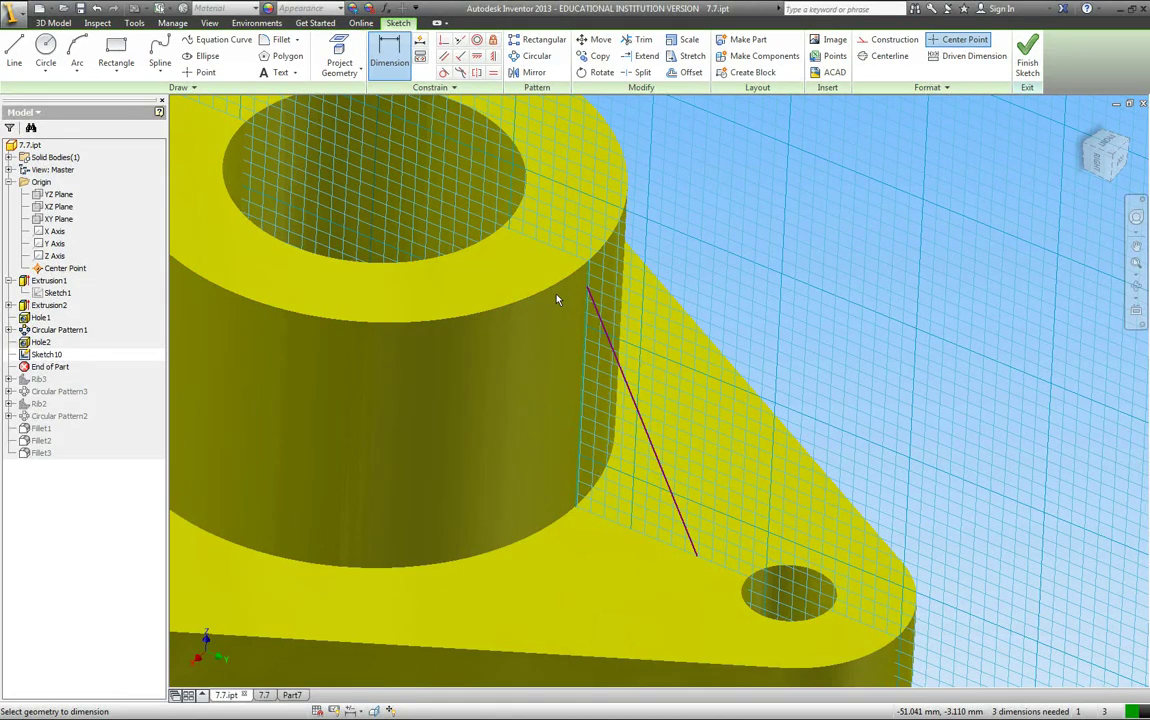
{"action": "scroll", "coordinate": [557, 300], "scroll_direction": "up", "scroll_amount": 2}
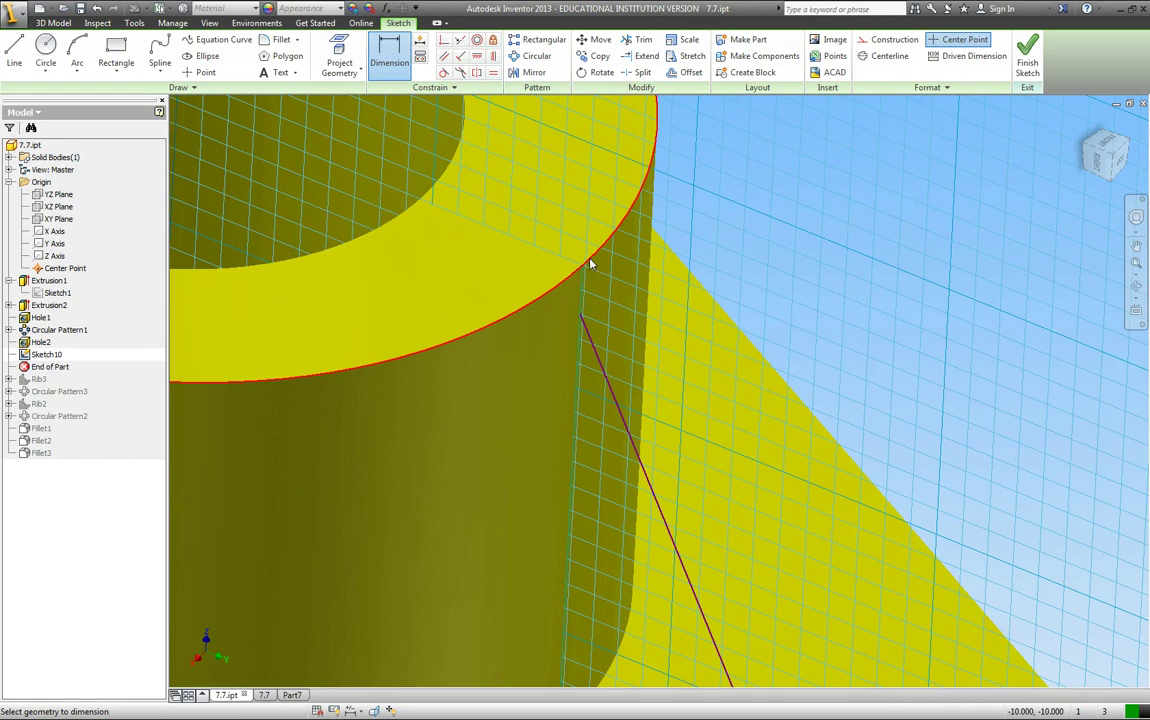
{"action": "left_click", "coordinate": [619, 306]}
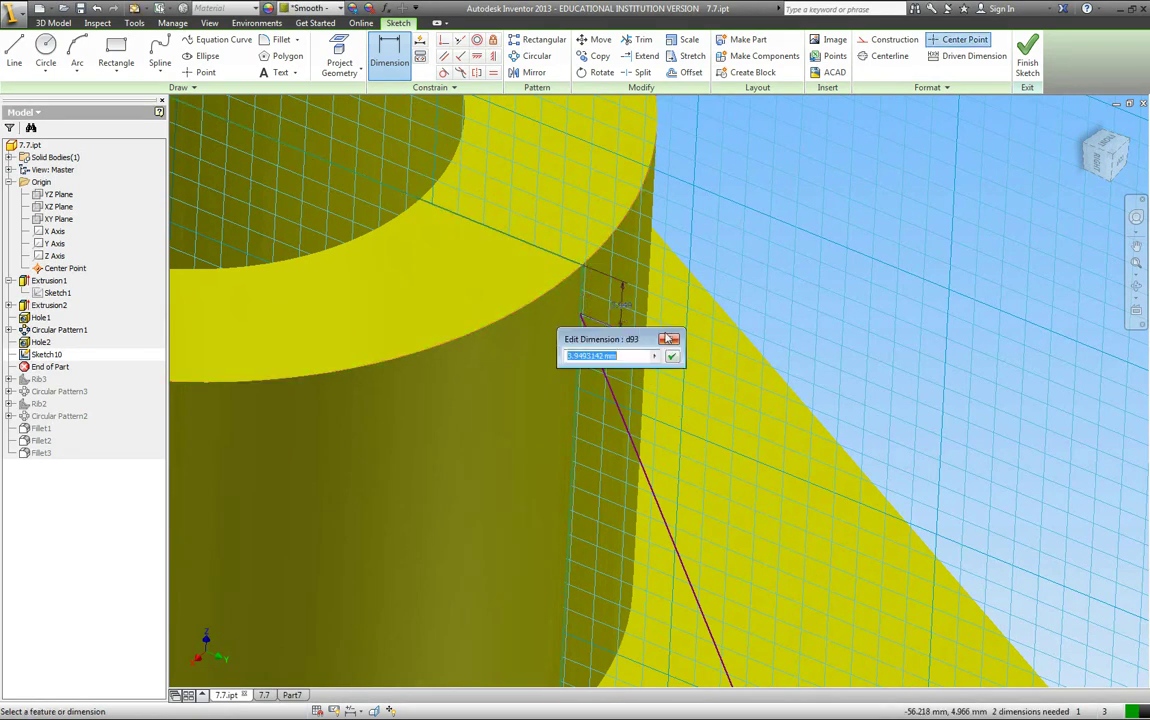
{"action": "left_click", "coordinate": [667, 339]}
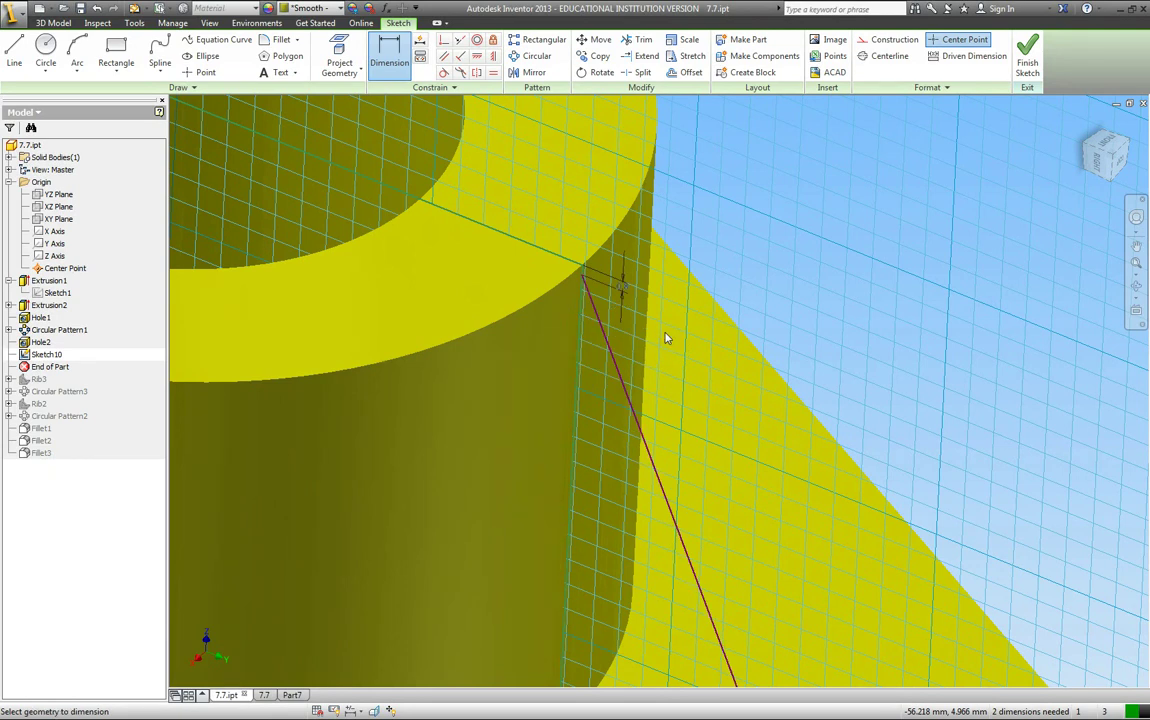
Dimension the horizontal distance from the boss's side edge to the sloped line's lower end as 19 mm and finish the sketch.
{"action": "scroll", "coordinate": [667, 339], "scroll_direction": "down", "scroll_amount": 2}
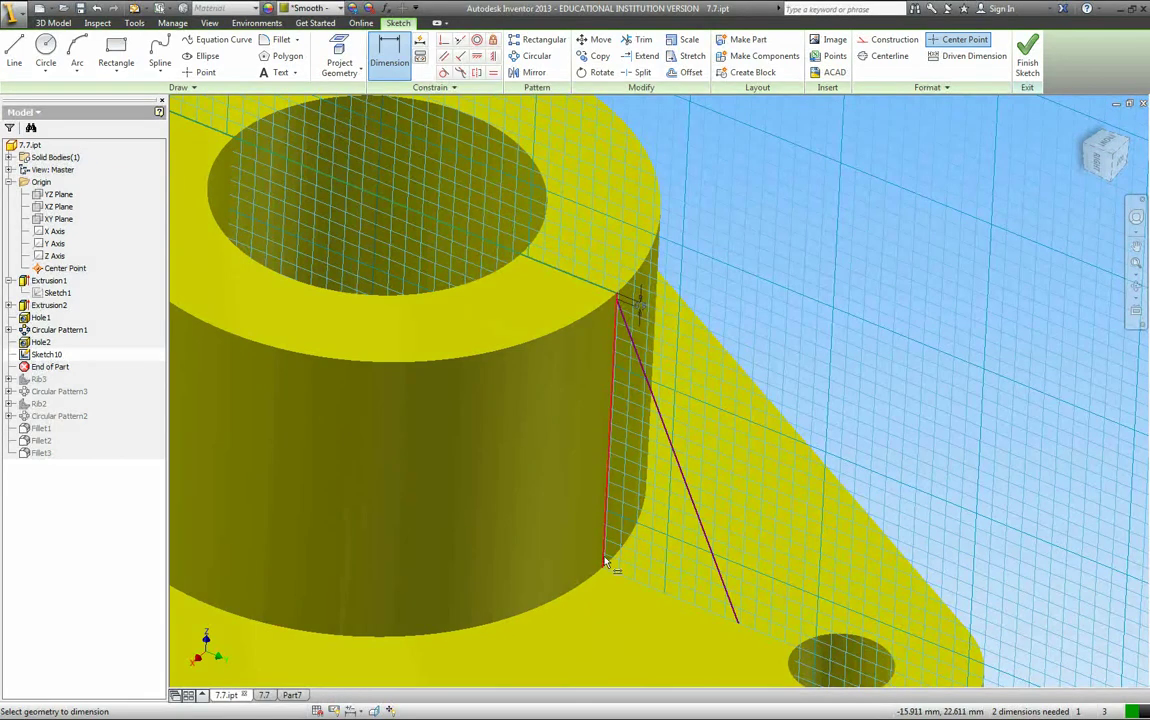
{"action": "left_click", "coordinate": [712, 555]}
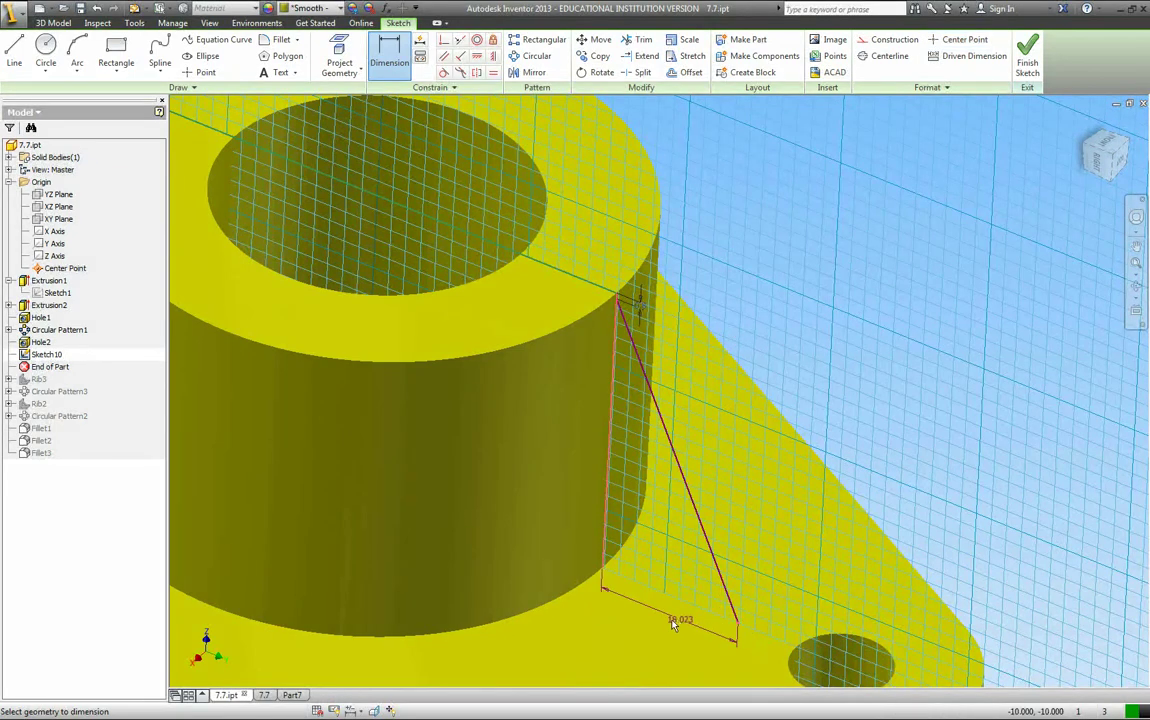
{"action": "left_click", "coordinate": [664, 620]}
{"action": "type", "text": "1"}
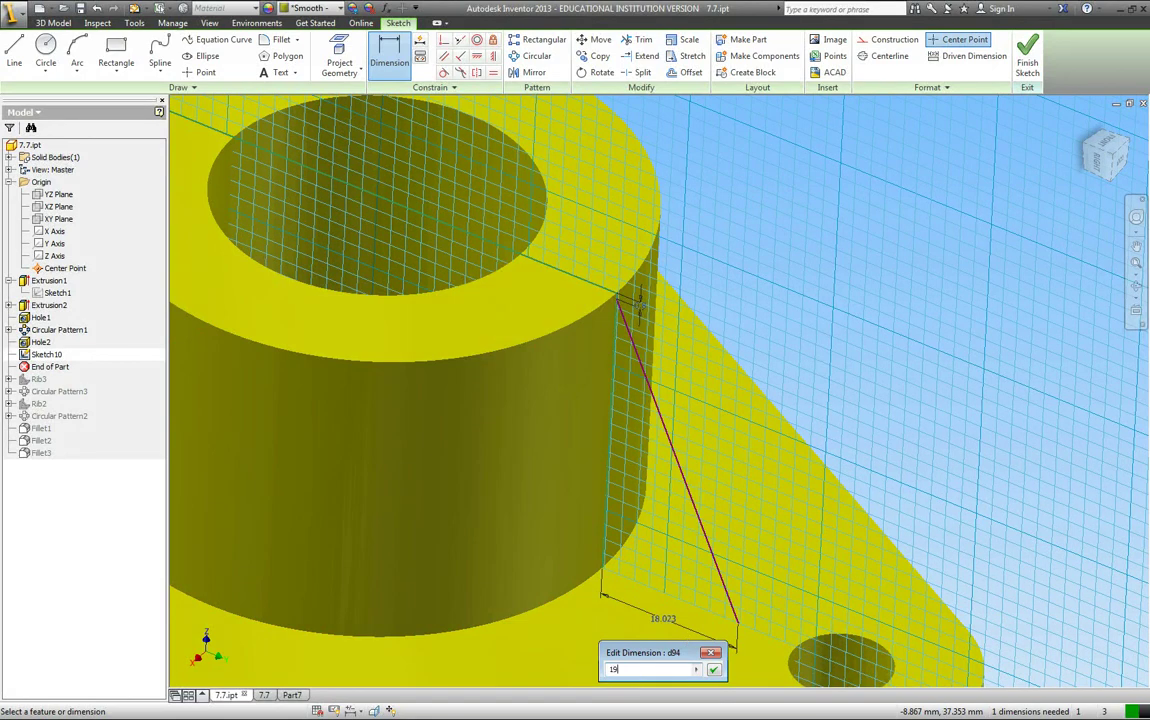
{"action": "type", "text": "9"}
{"action": "key", "text": "Return"}
{"action": "left_click", "coordinate": [1027, 55]}
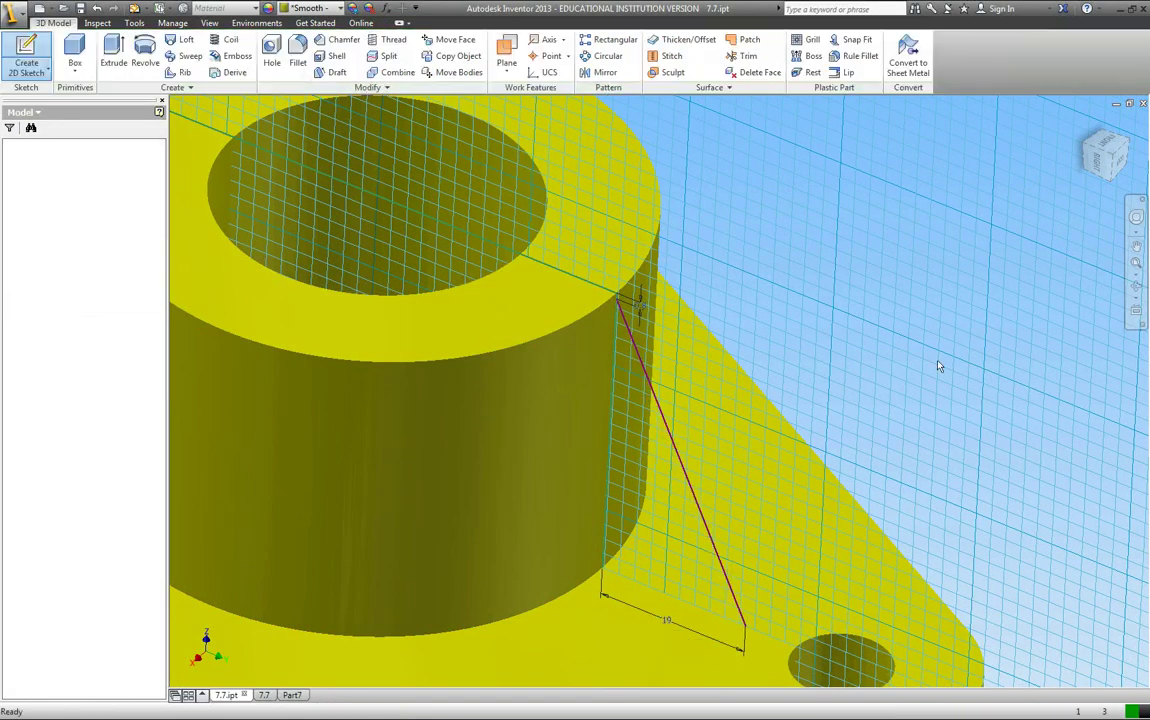
Create a 10 mm thick rib parallel to the sketch plane from the sloped line, filling toward the boss and base plate.
{"action": "left_click_drag", "start_coordinate": [855, 371], "coordinate": [763, 378]}
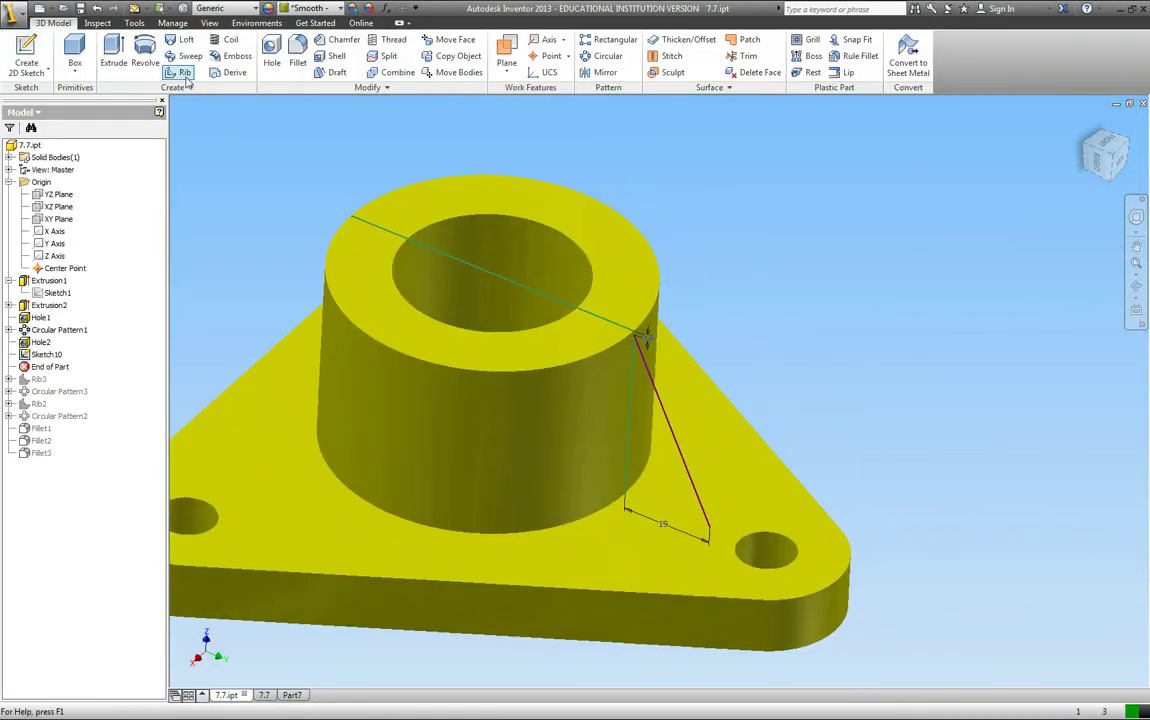
{"action": "left_click", "coordinate": [185, 72]}
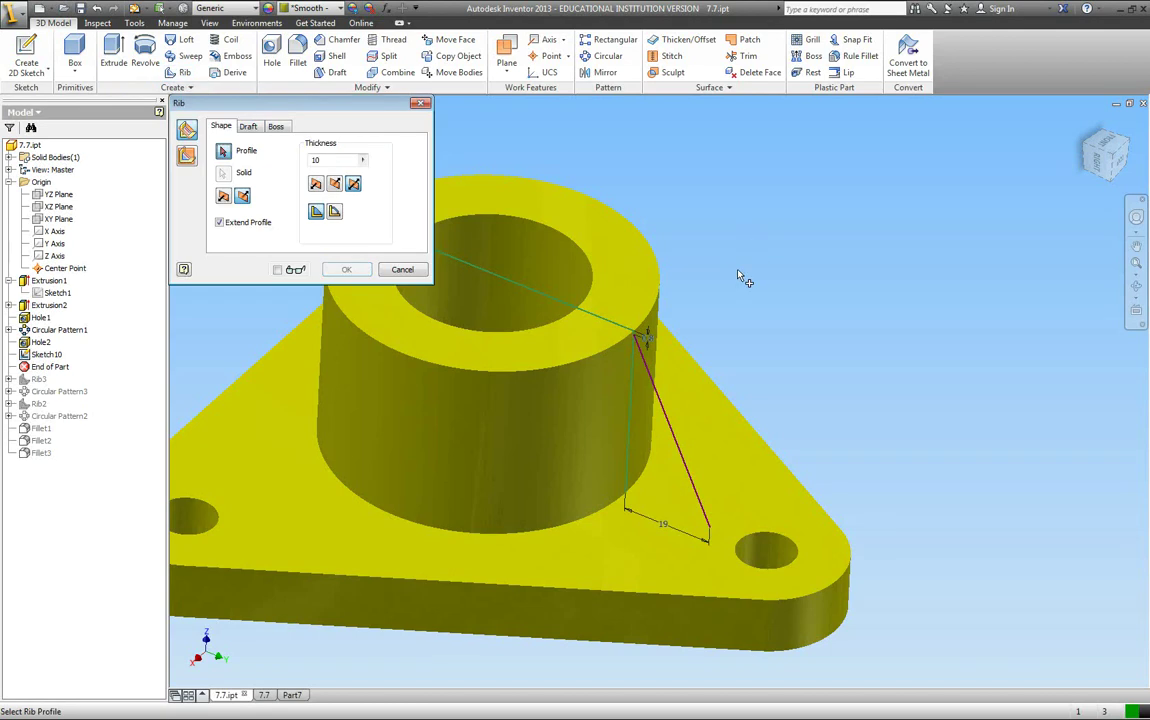
{"action": "left_click", "coordinate": [668, 416]}
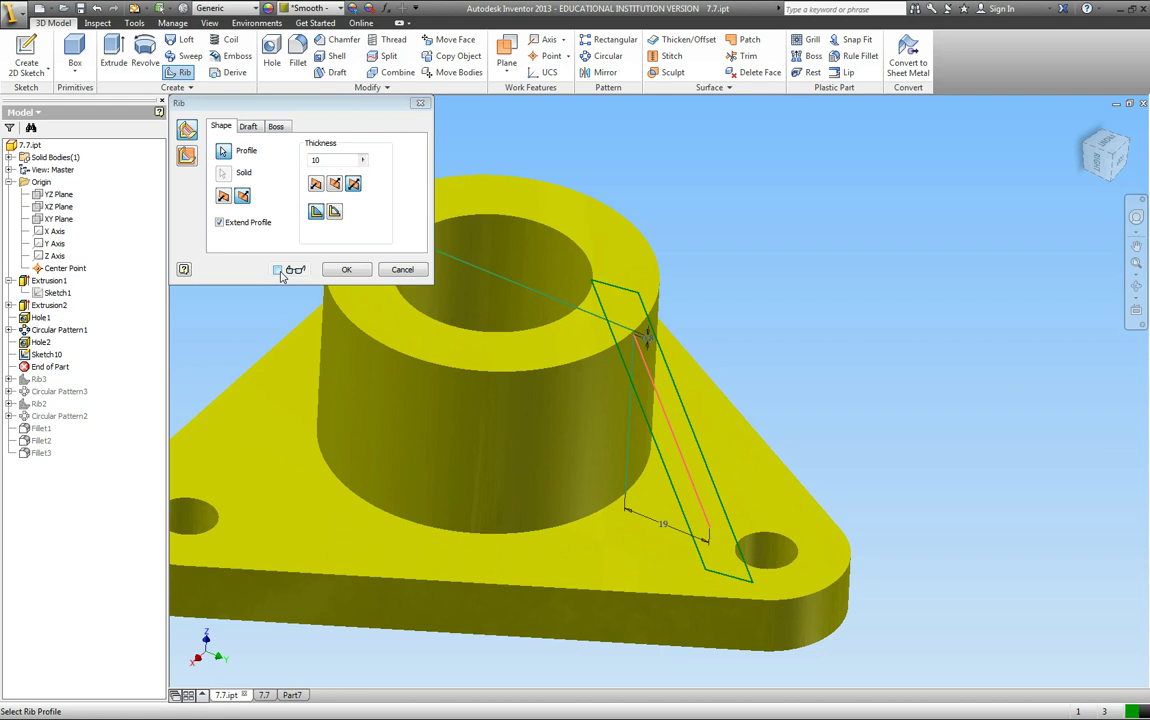
{"action": "left_click", "coordinate": [189, 158]}
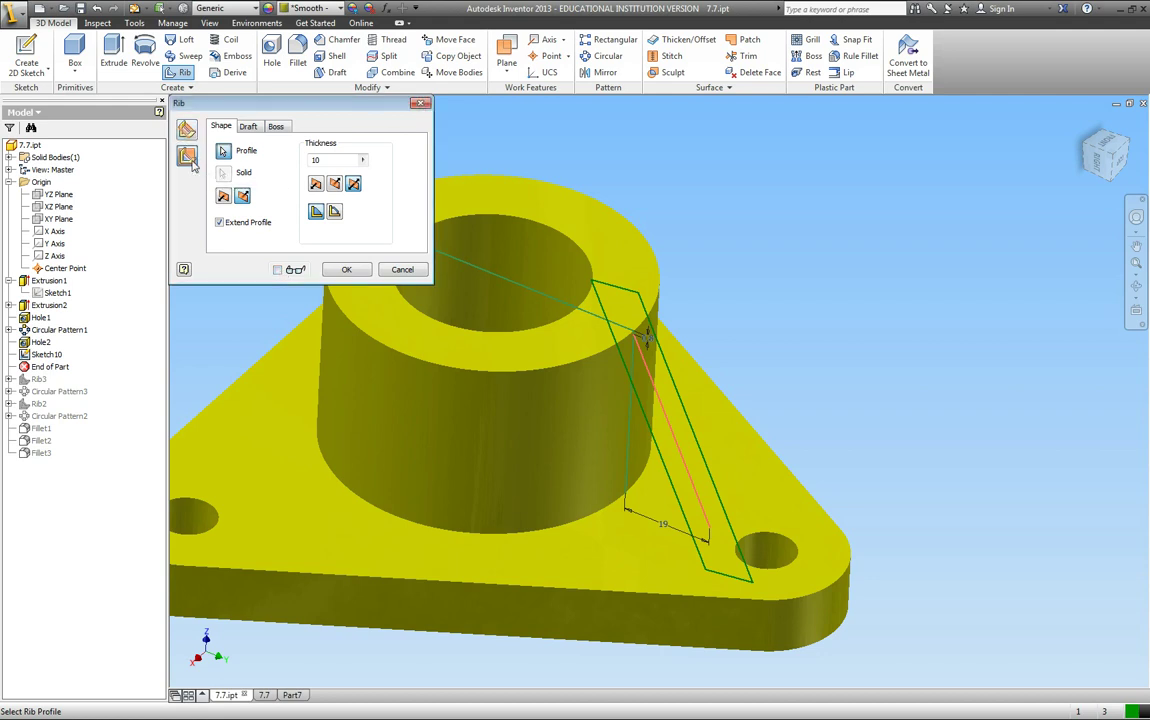
{"action": "left_click", "coordinate": [277, 271]}
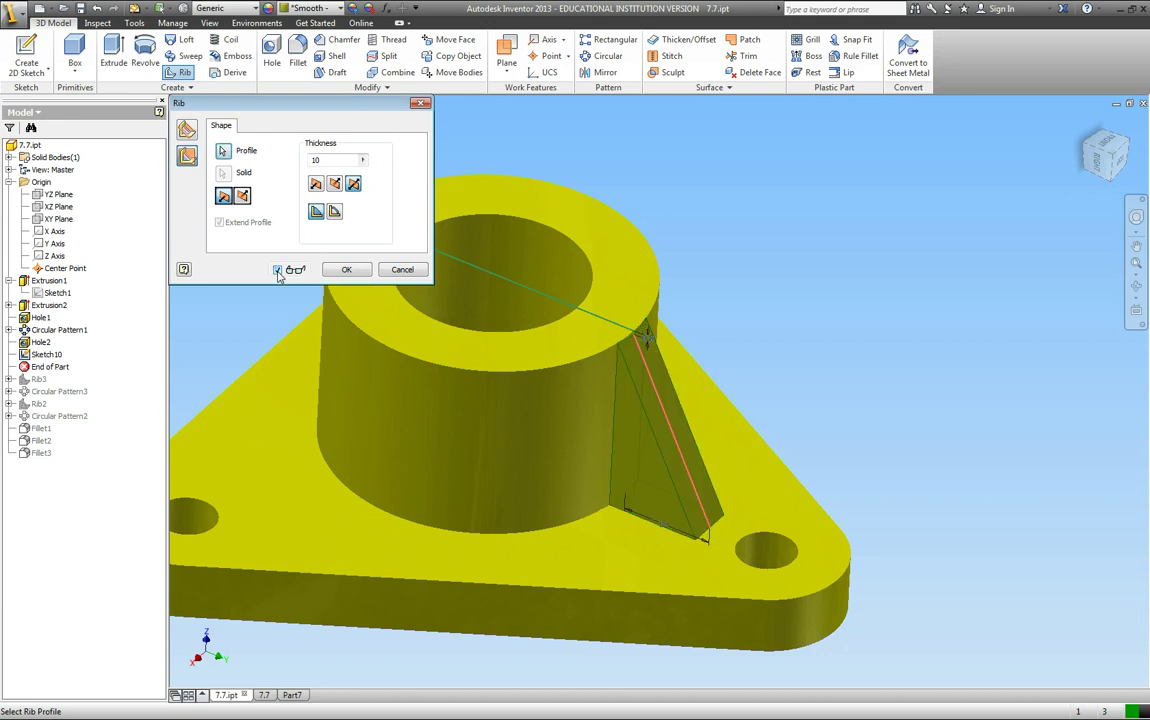
{"action": "left_click", "coordinate": [277, 271]}
{"action": "left_click", "coordinate": [277, 271]}
{"action": "left_click", "coordinate": [346, 269]}
Circular-pattern the new rib around the boss axis with 3 occurrences over 360 degrees.
{"action": "key", "text": "F4"}
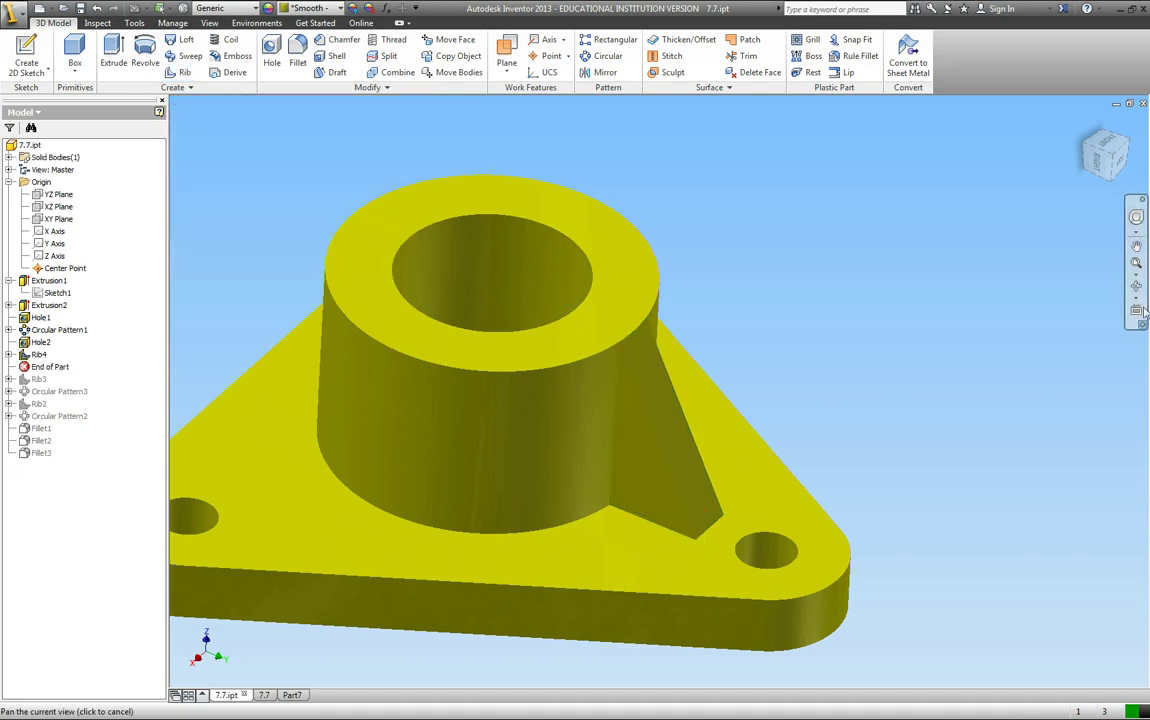
{"action": "left_click_drag", "start_coordinate": [998, 280], "coordinate": [660, 437]}
{"action": "key", "text": "F6"}
{"action": "key", "text": "F2"}
{"action": "key", "text": "F4"}
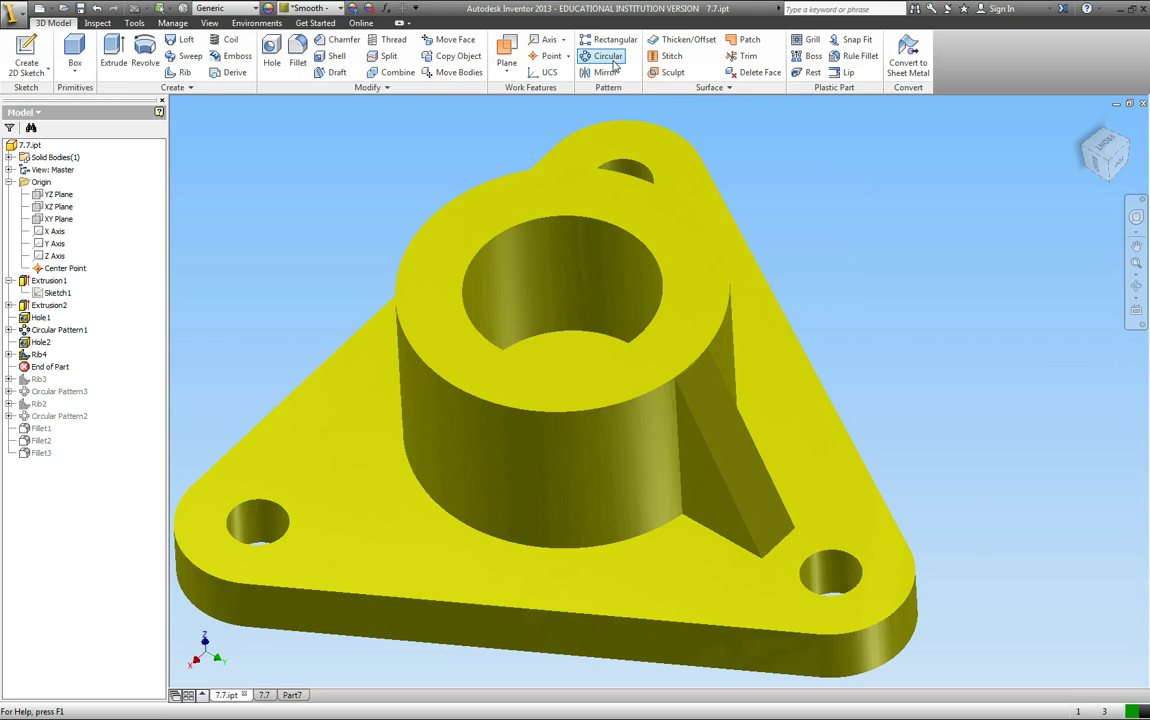
{"action": "left_click", "coordinate": [612, 60]}
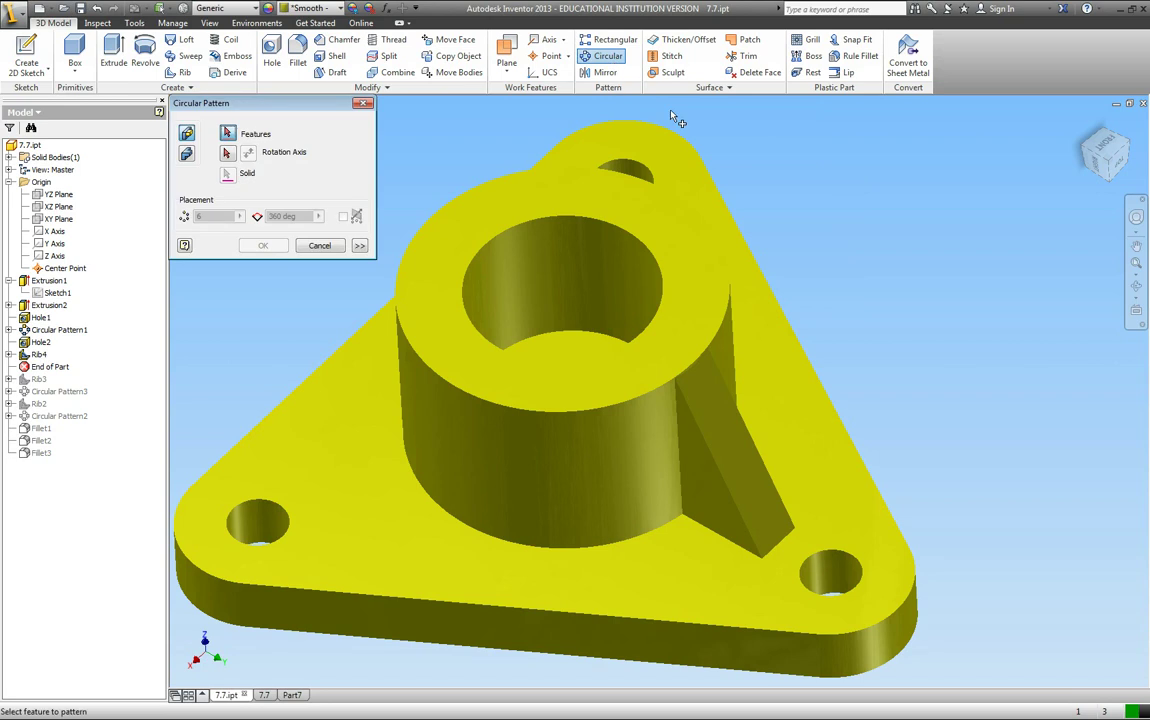
{"action": "left_click", "coordinate": [737, 443]}
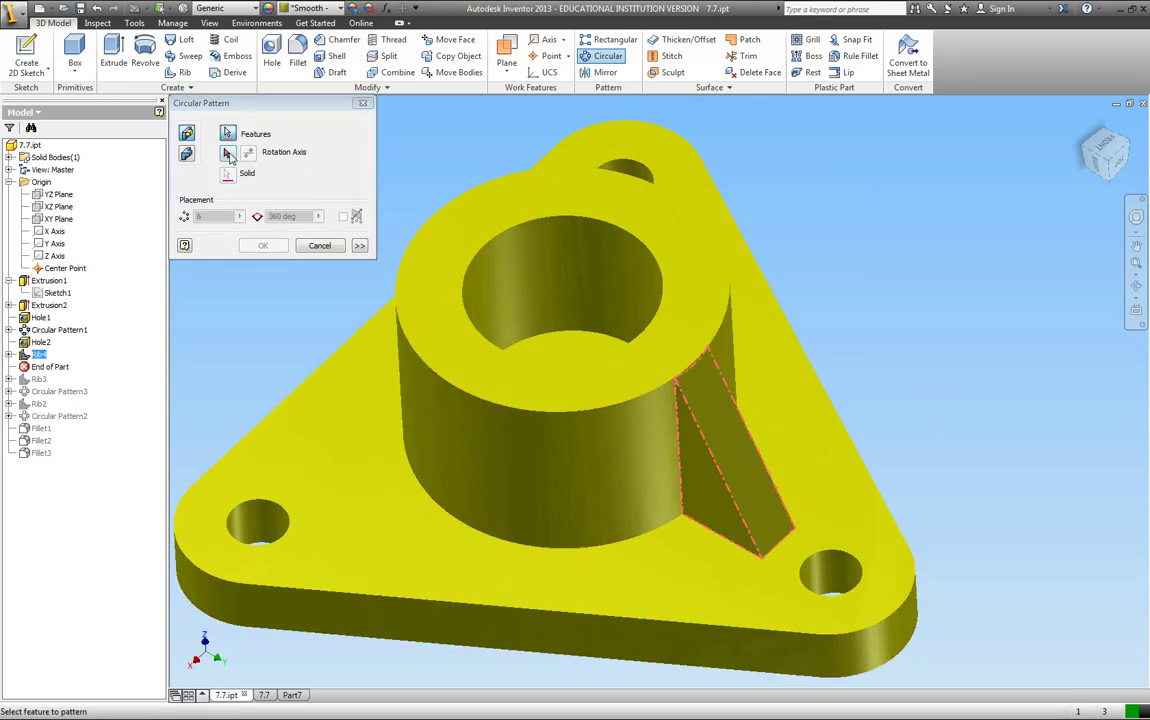
{"action": "left_click", "coordinate": [229, 156]}
{"action": "left_click", "coordinate": [524, 241]}
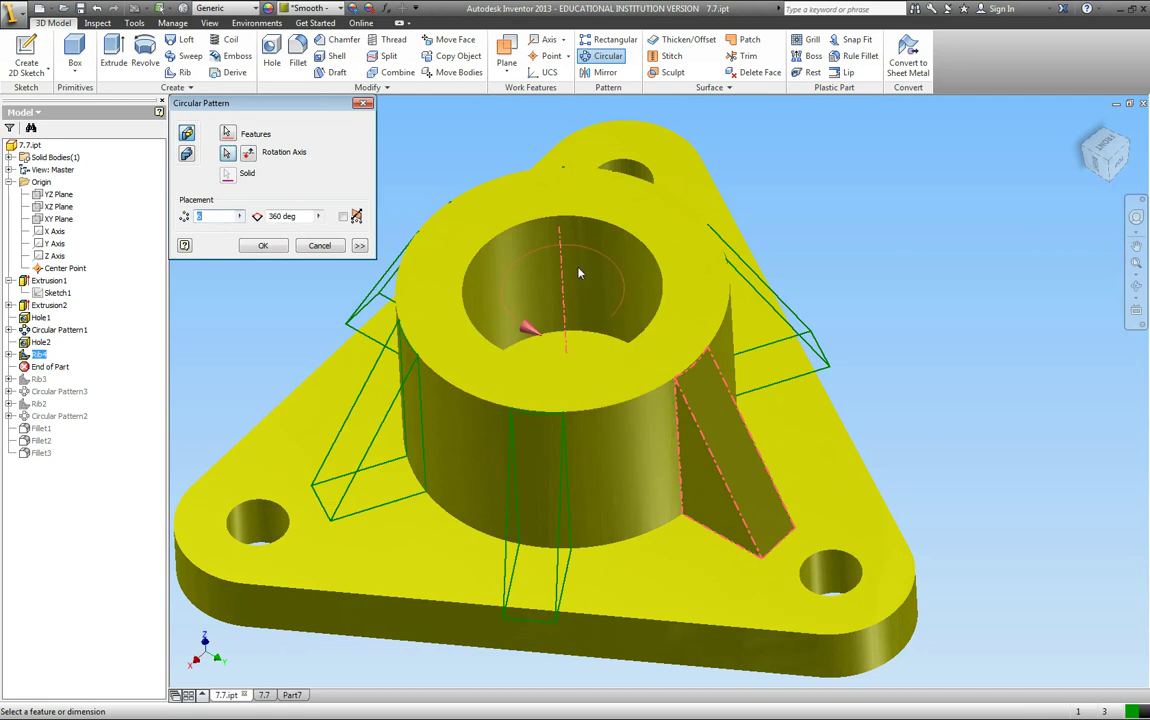
{"action": "double_click", "coordinate": [200, 216]}
{"action": "type", "text": "3"}
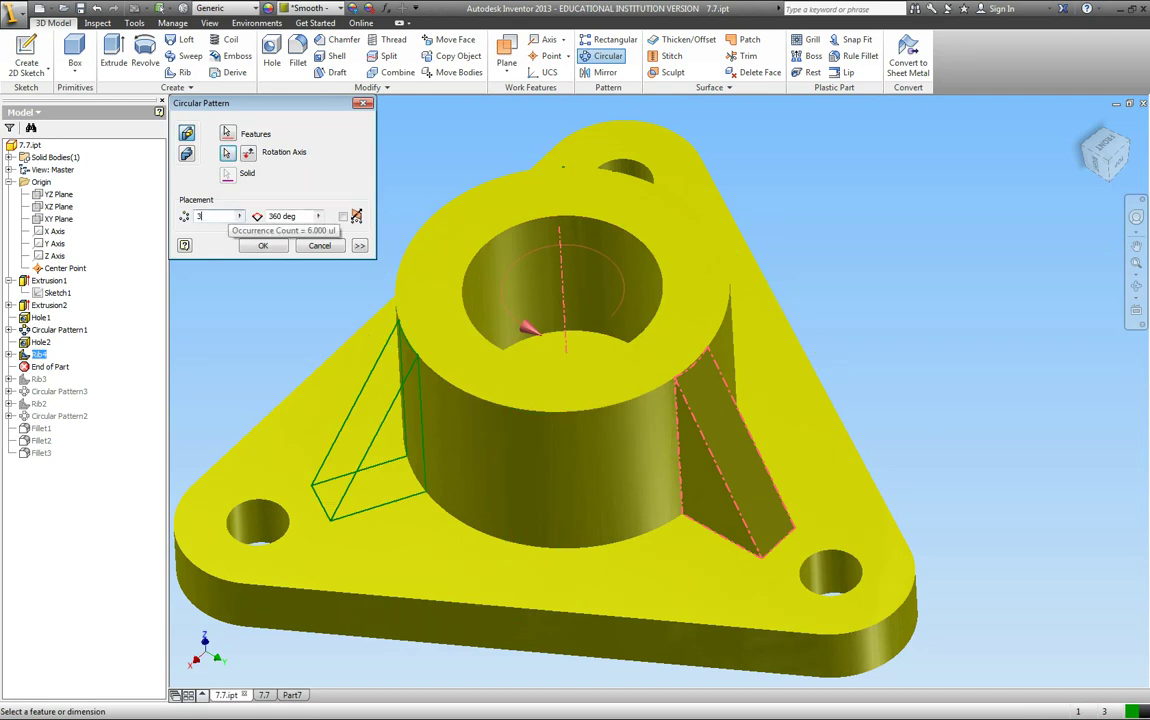
{"action": "left_click", "coordinate": [262, 246]}
{"action": "scroll", "coordinate": [778, 311], "scroll_direction": "down", "scroll_amount": 3}
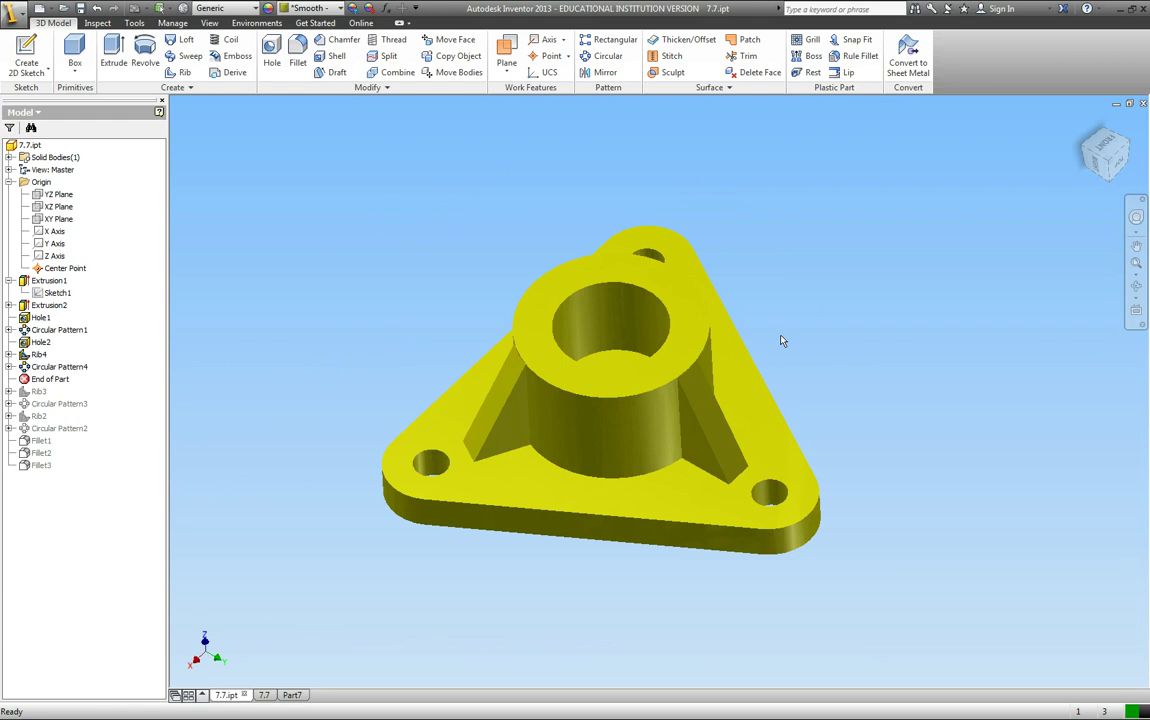
Check the ribs in the 7.7 drawing, and delete the newly made rib and its consumed sketch from 7.7.ipt.
{"action": "left_click", "coordinate": [274, 695]}
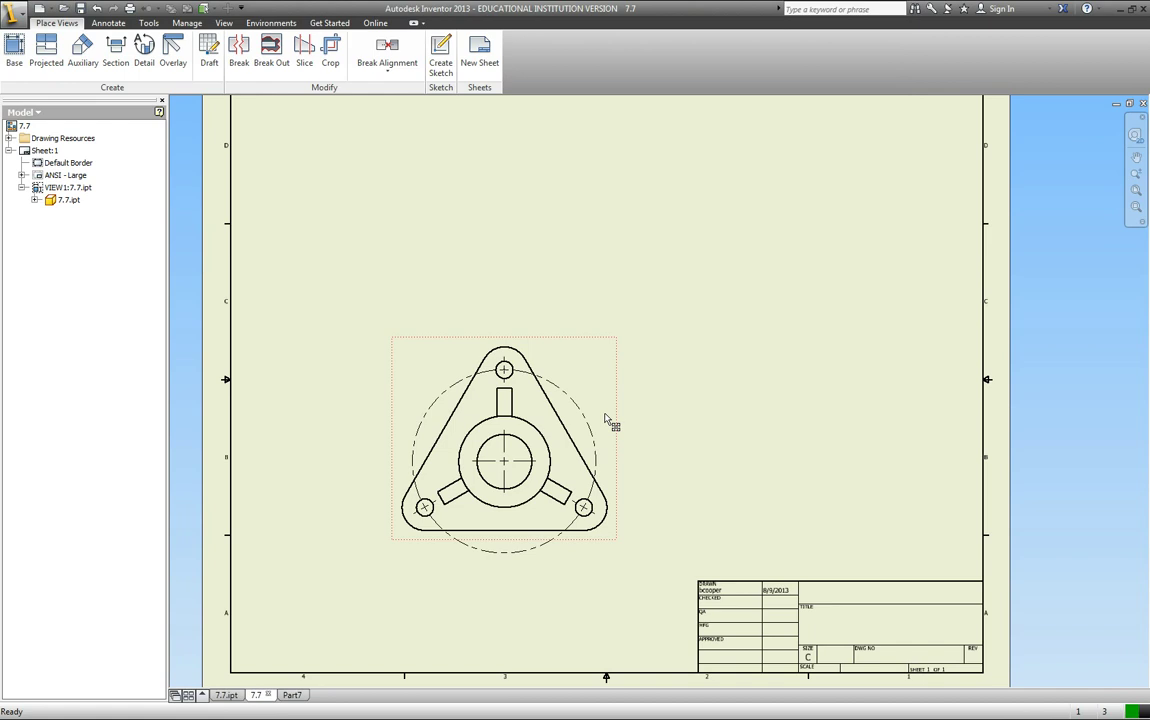
{"action": "left_click", "coordinate": [226, 695]}
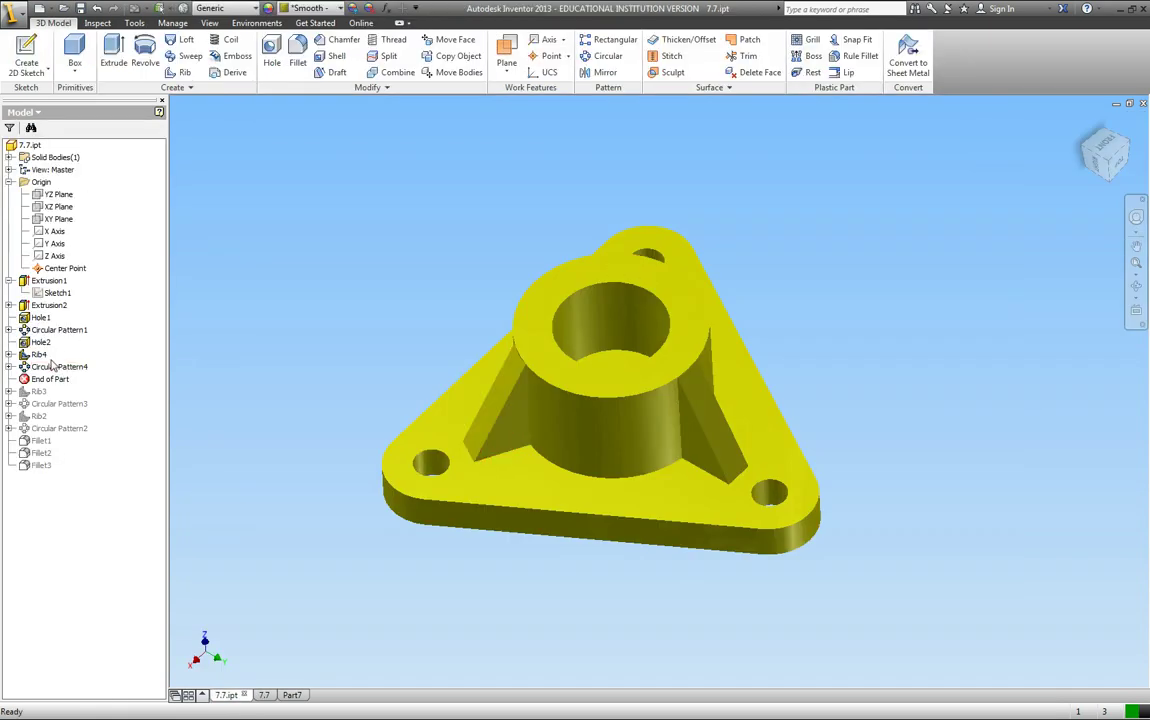
{"action": "right_click", "coordinate": [42, 356]}
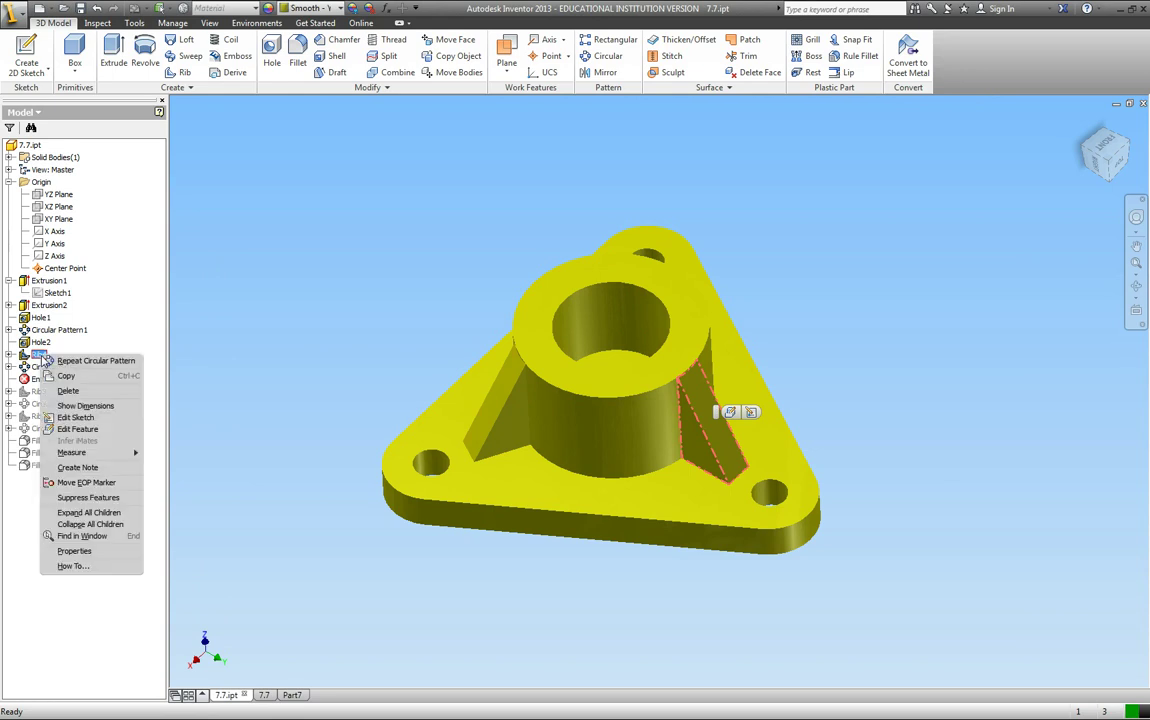
{"action": "left_click", "coordinate": [68, 391]}
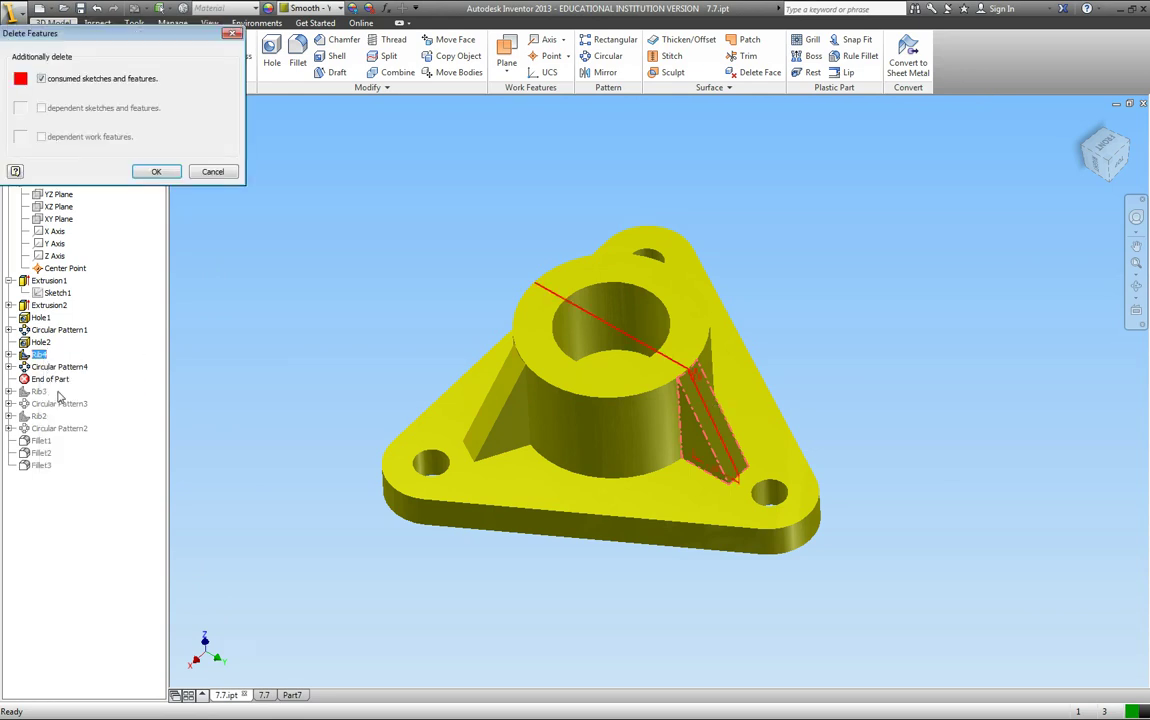
{"action": "left_click", "coordinate": [145, 158]}
Try to move the End of Part marker down past the older rib features.
{"action": "left_click_drag", "start_coordinate": [48, 354], "coordinate": [48, 383]}
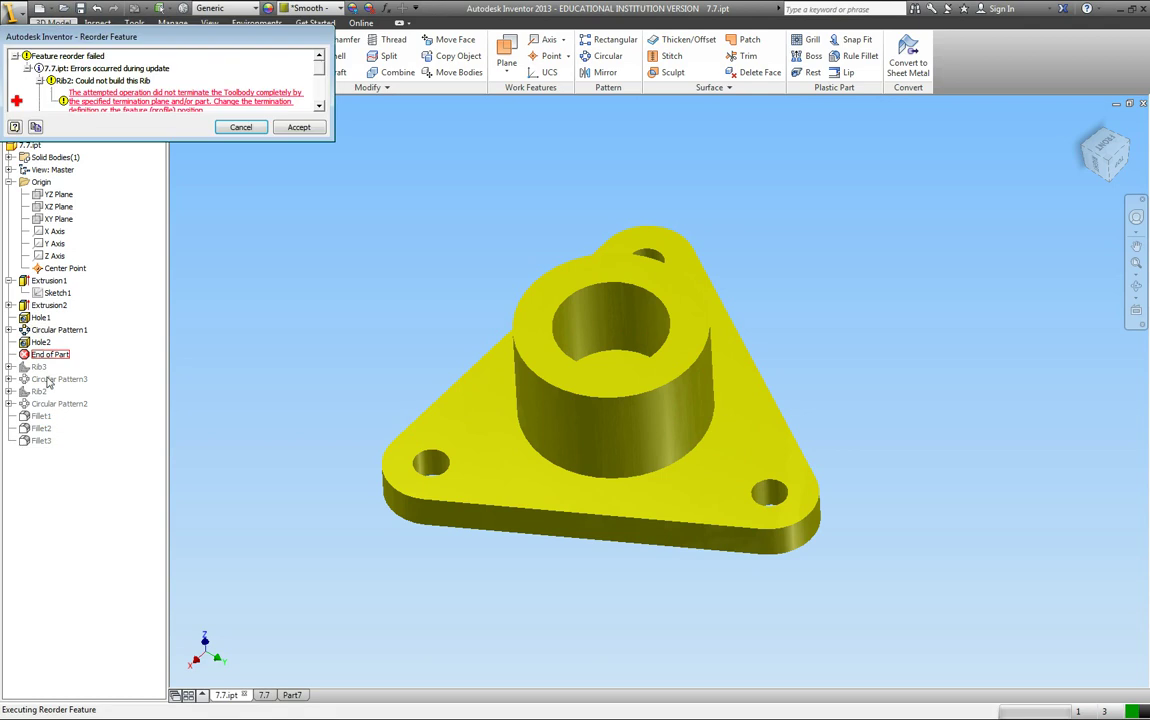
{"action": "left_click", "coordinate": [240, 127]}
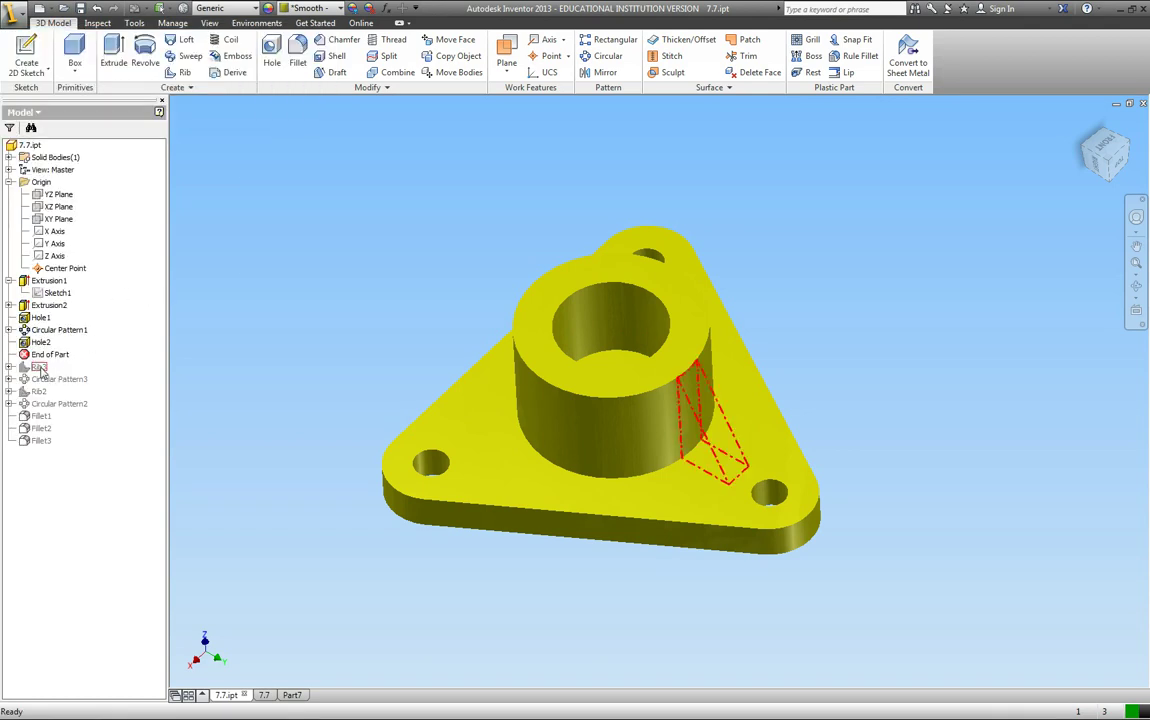
{"action": "right_click", "coordinate": [42, 370]}
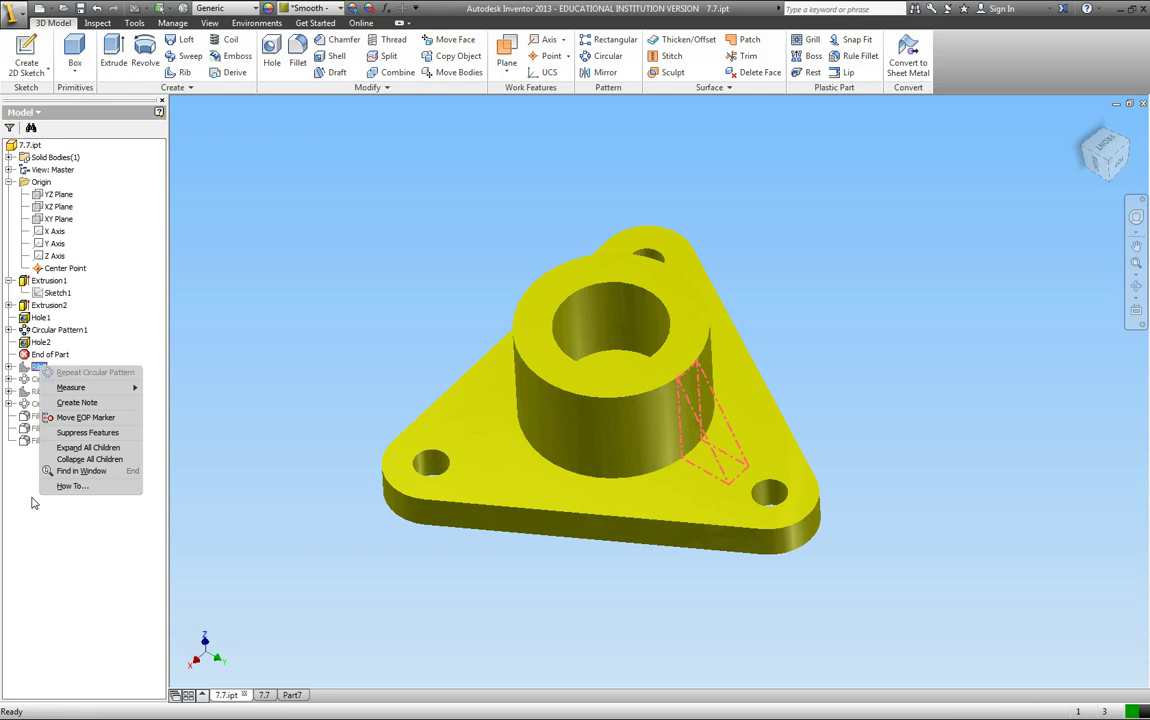
{"action": "left_click", "coordinate": [33, 503]}
{"action": "right_click", "coordinate": [41, 368]}
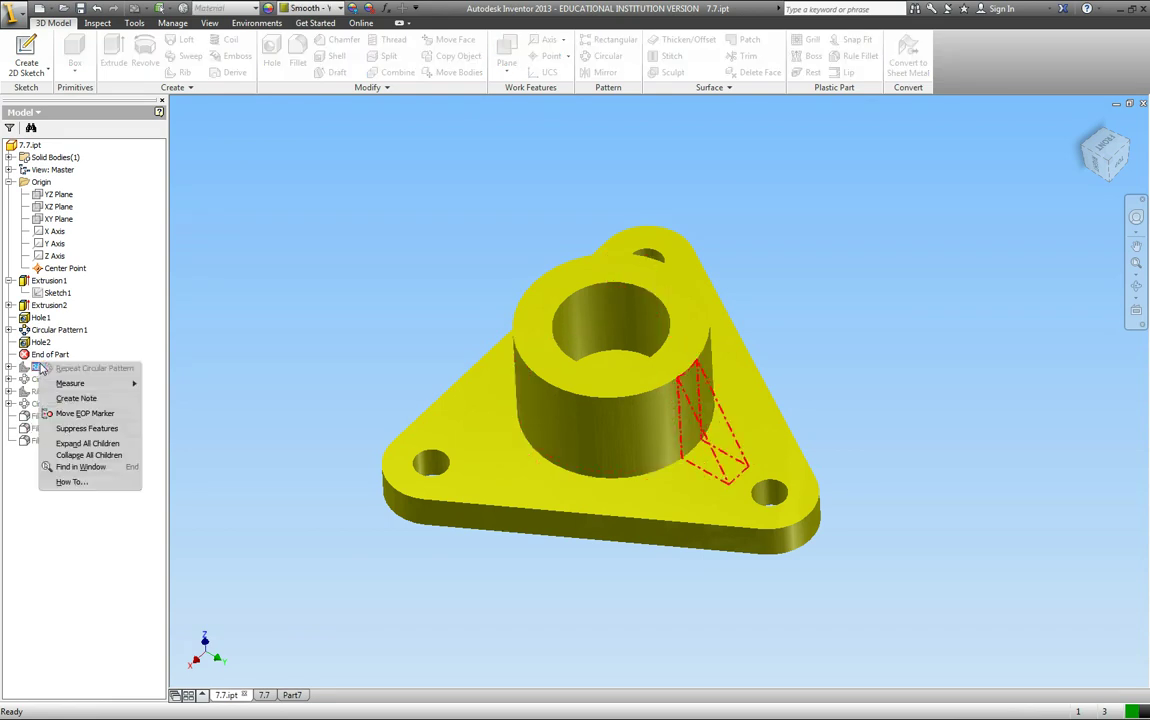
{"action": "left_click", "coordinate": [62, 509]}
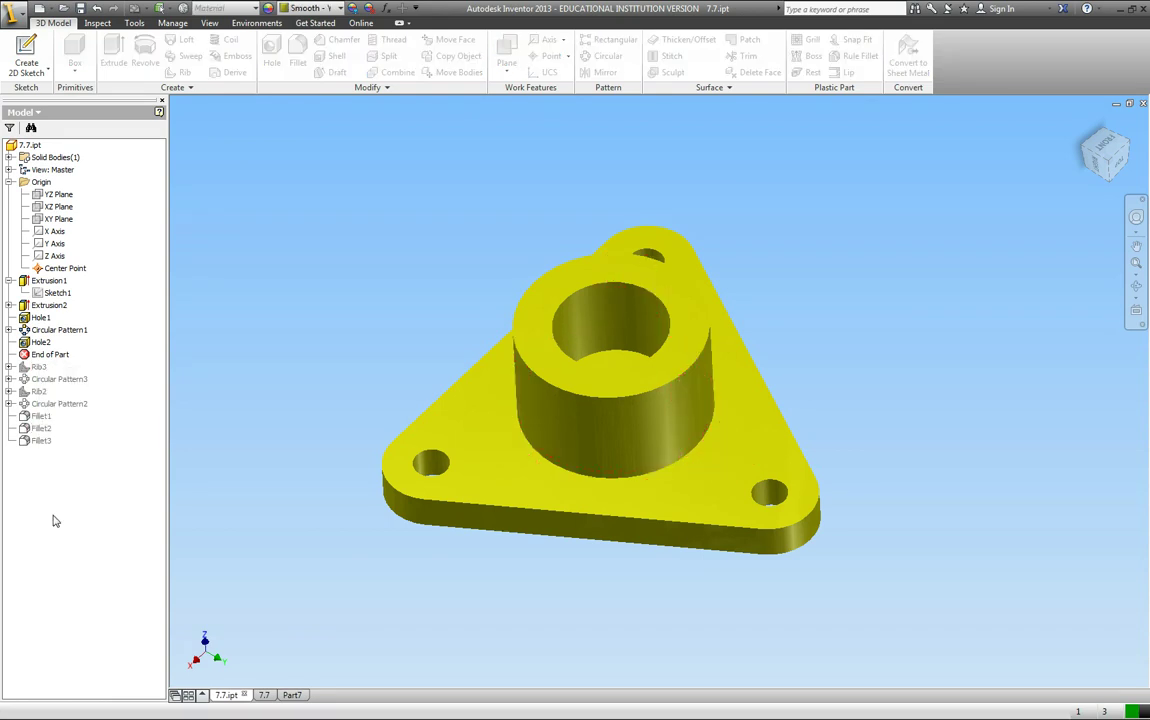
Suppress Rib3 and move the End of Part marker below Fillet3.
{"action": "right_click", "coordinate": [37, 369]}
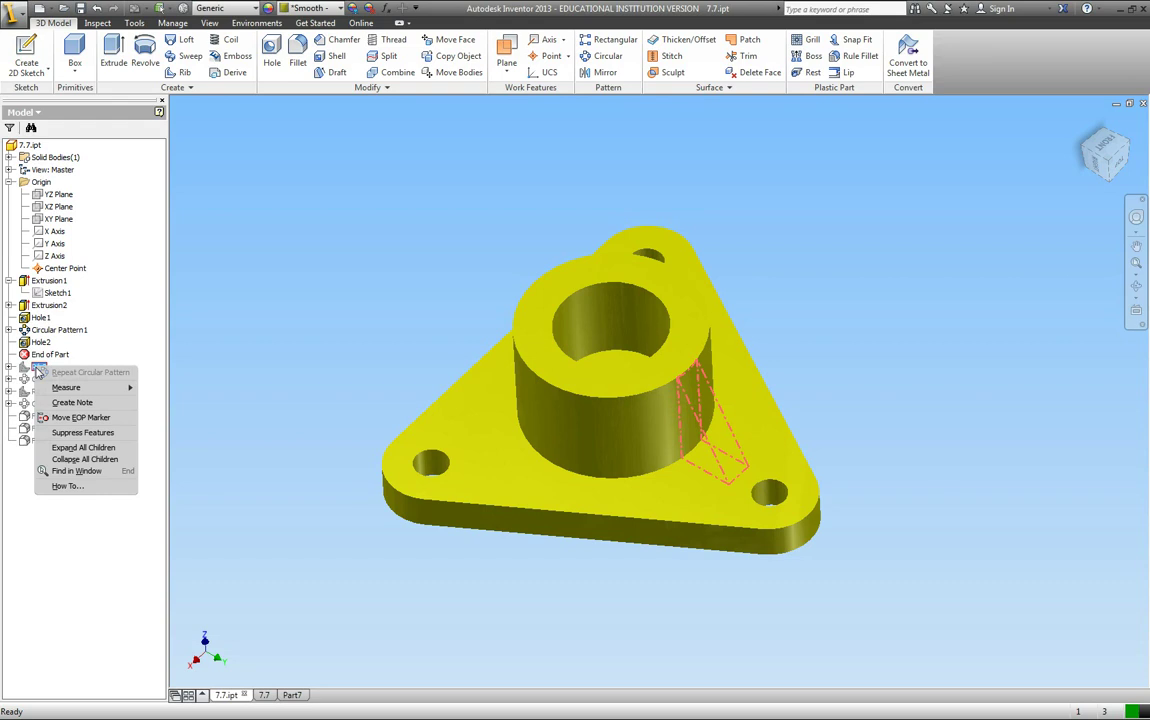
{"action": "left_click", "coordinate": [83, 432]}
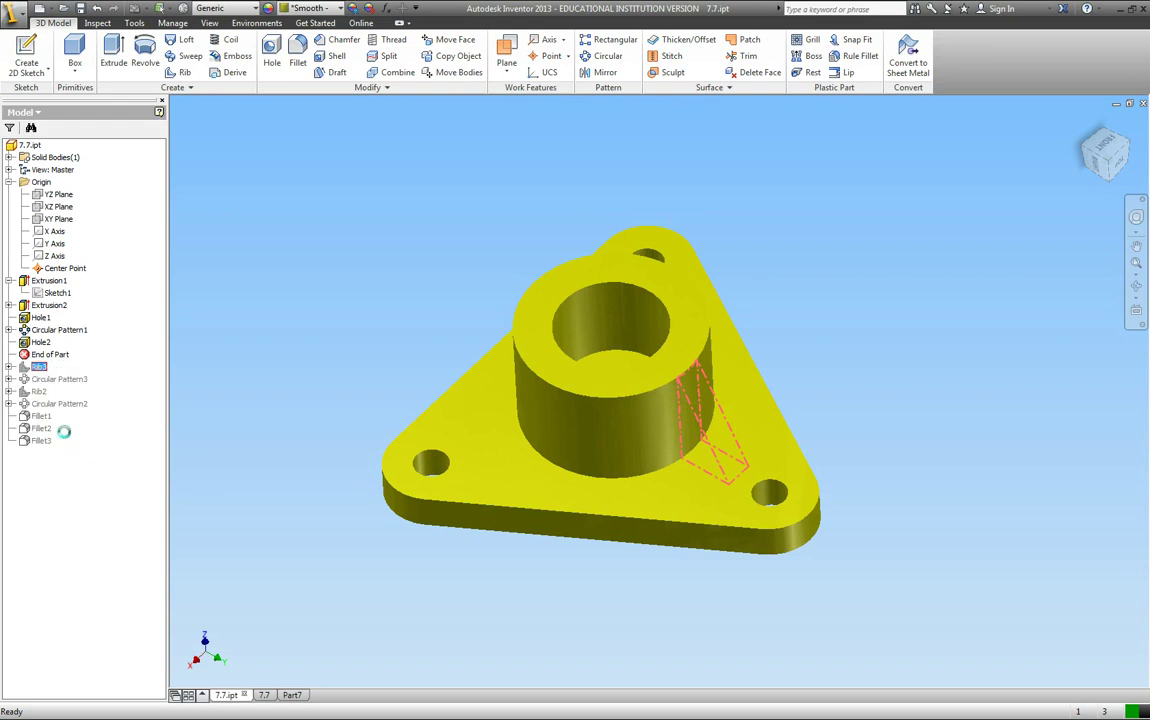
{"action": "left_click_drag", "start_coordinate": [44, 358], "coordinate": [48, 442]}
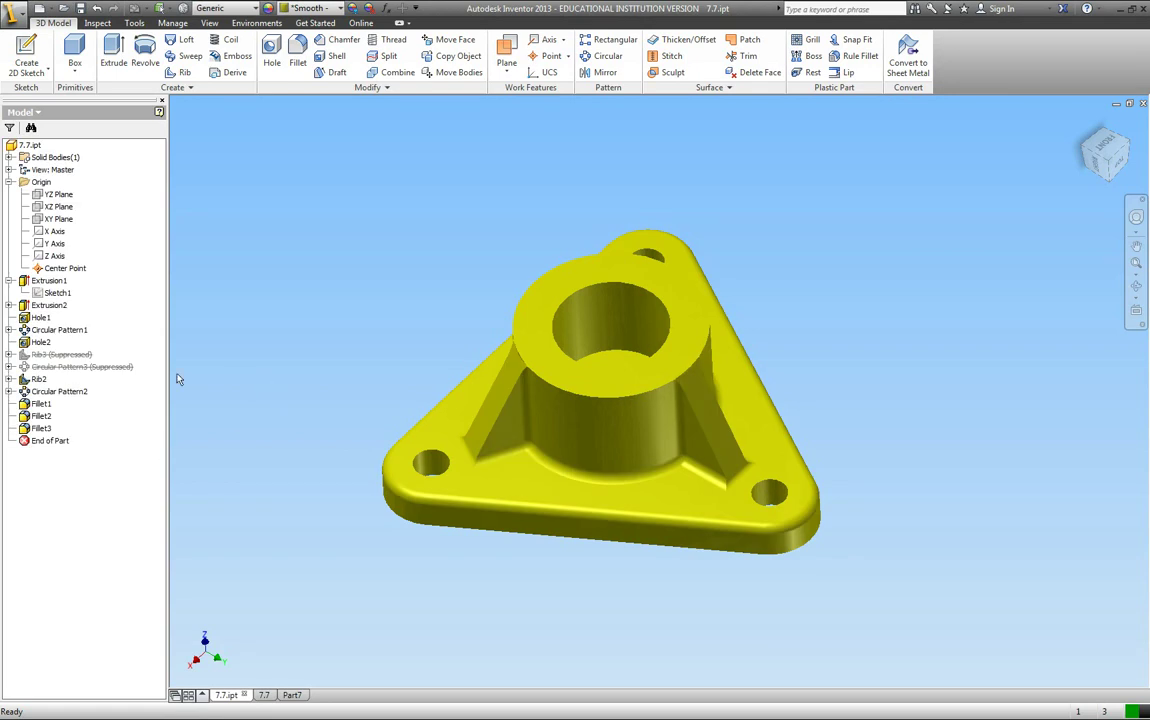
Delete the suppressed Rib3 along with its consumed sketches and features.
{"action": "right_click", "coordinate": [60, 354]}
{"action": "left_click", "coordinate": [92, 341]}
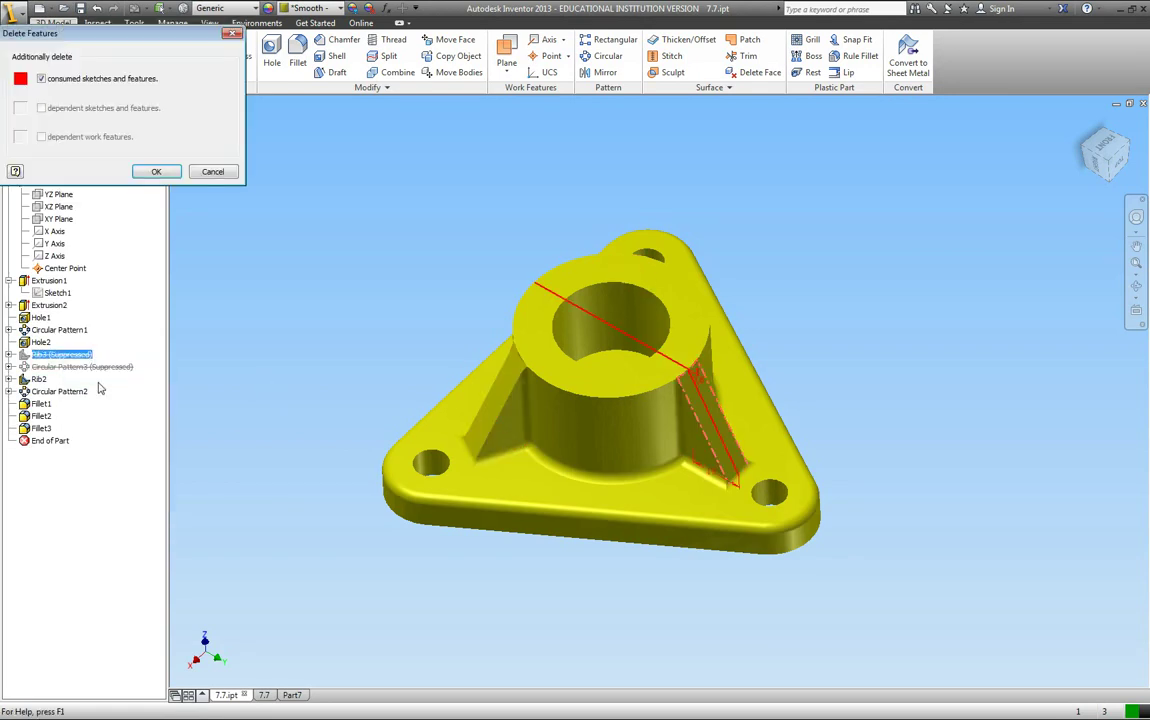
{"action": "left_click", "coordinate": [156, 172]}
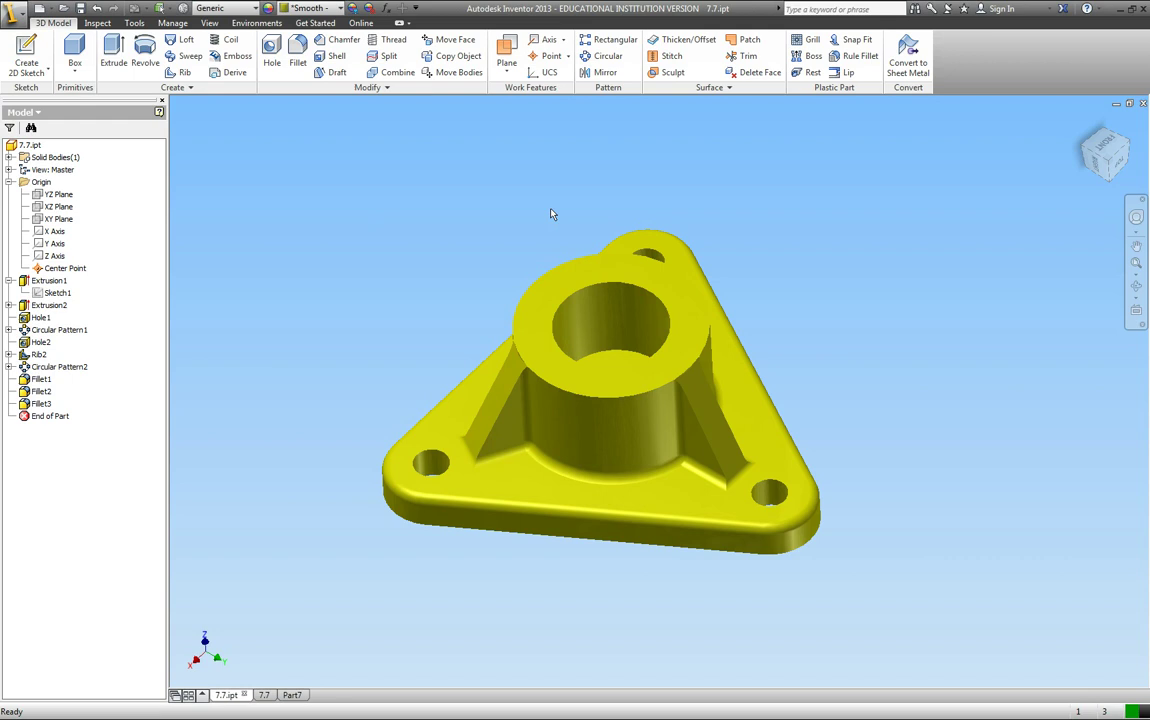
Switch to the 7.7 drawing and place a projected view of the flange directly above the base view.
{"action": "left_click", "coordinate": [264, 694]}
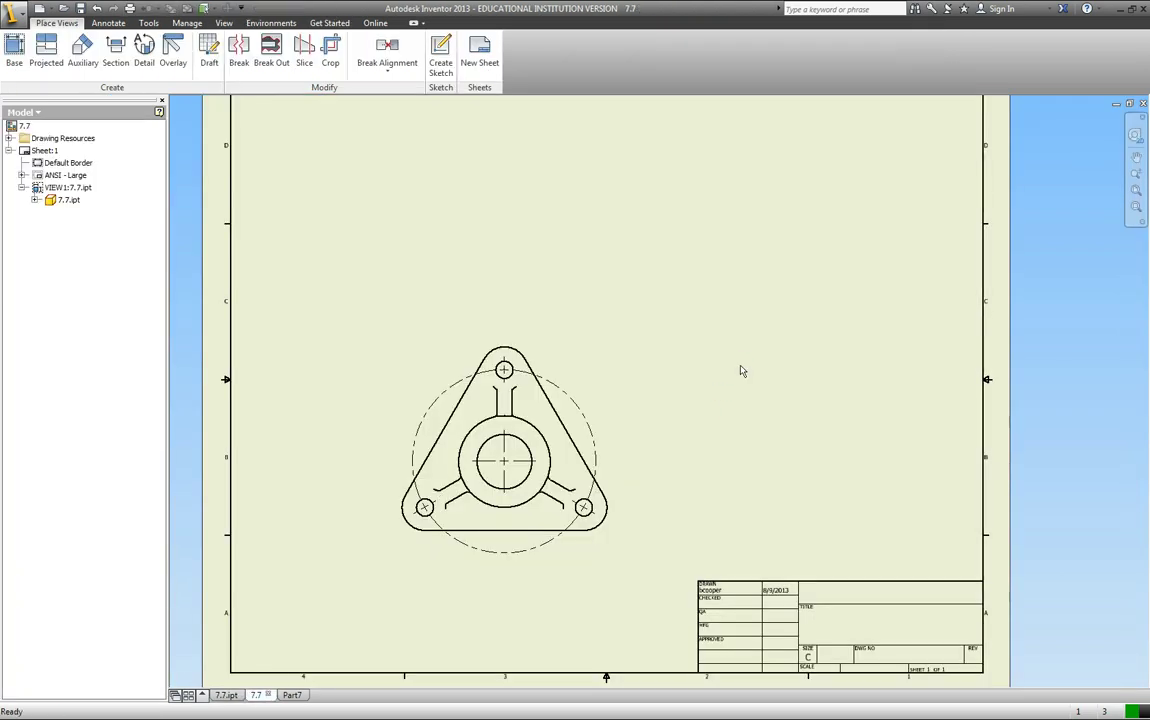
{"action": "left_click", "coordinate": [46, 48]}
{"action": "left_click", "coordinate": [452, 345]}
{"action": "right_click", "coordinate": [458, 206]}
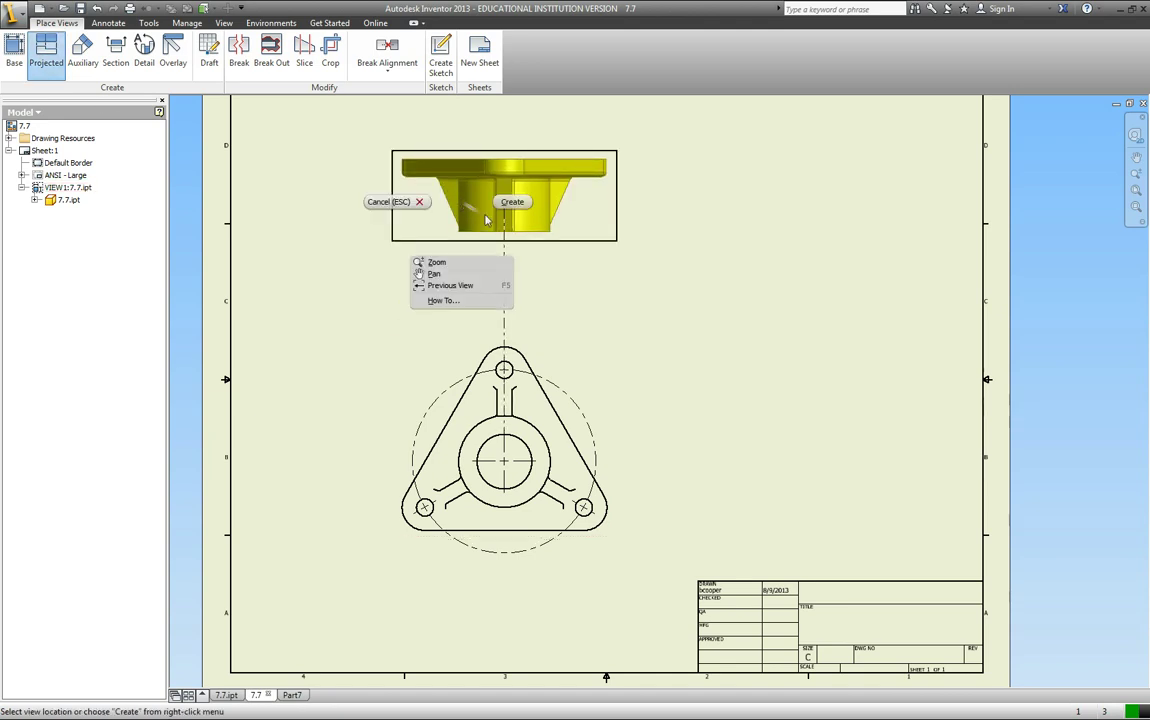
{"action": "left_click", "coordinate": [508, 201]}
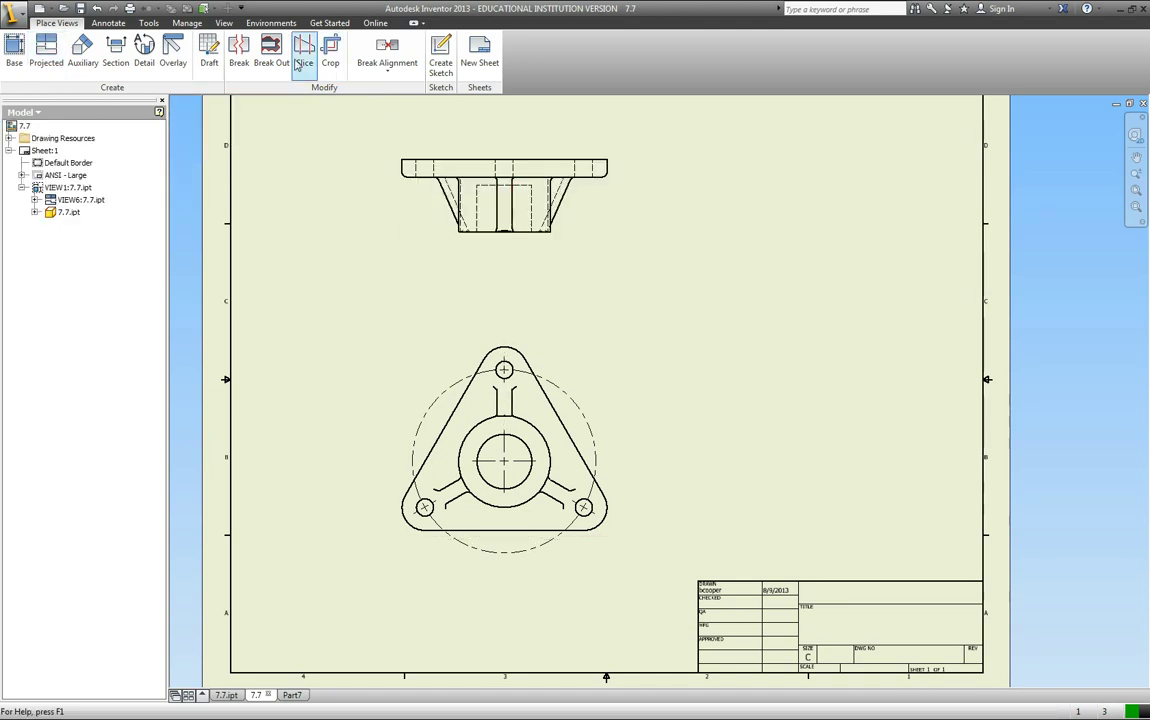
Add centerline bisectors through the three flange holes and the central bore in the projected view.
{"action": "left_click", "coordinate": [108, 22]}
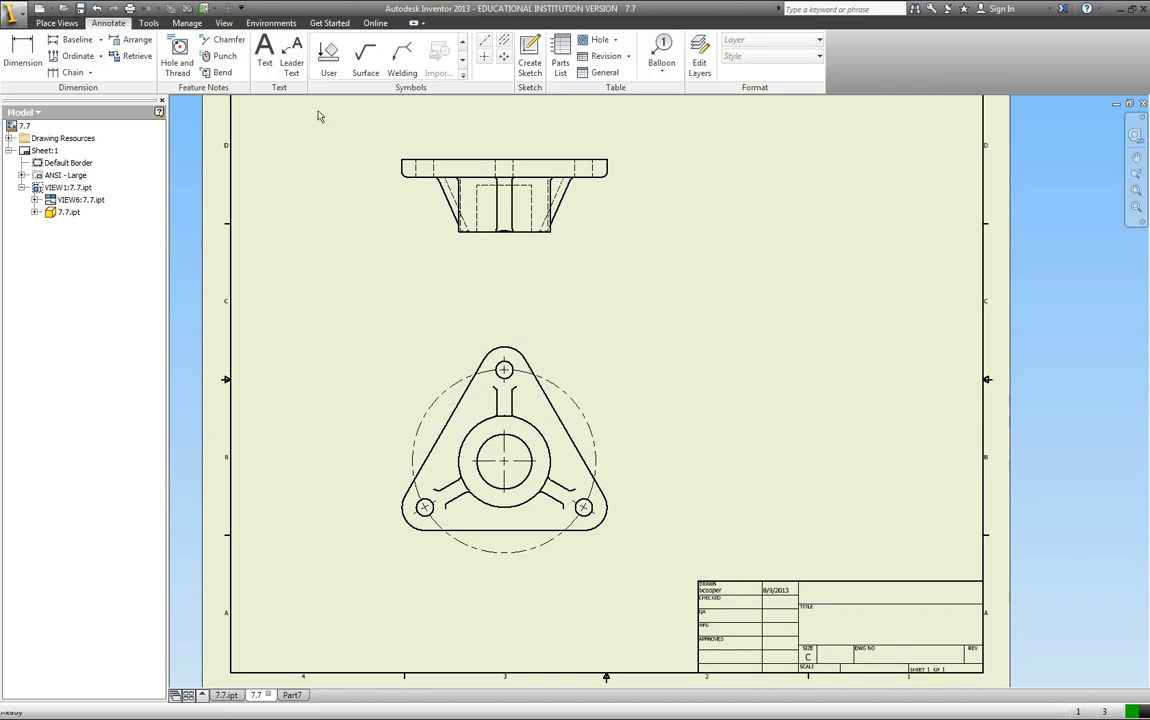
{"action": "left_click", "coordinate": [504, 42]}
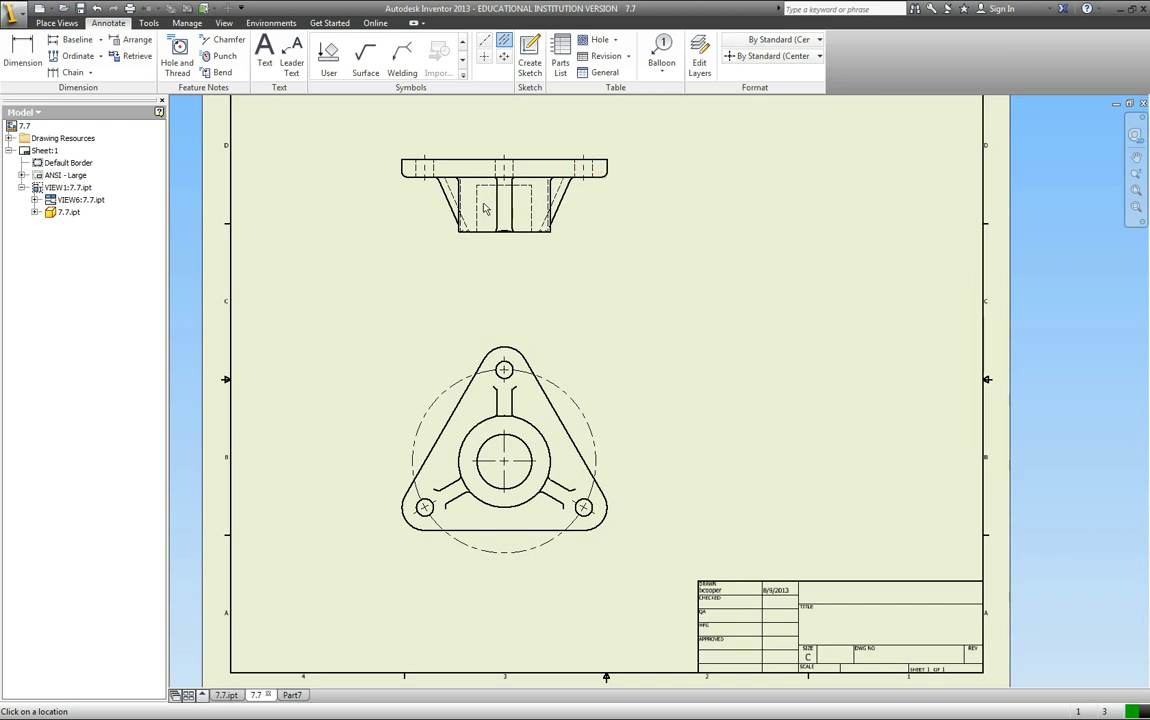
{"action": "middle_click_drag", "start_coordinate": [578, 247], "coordinate": [550, 314]}
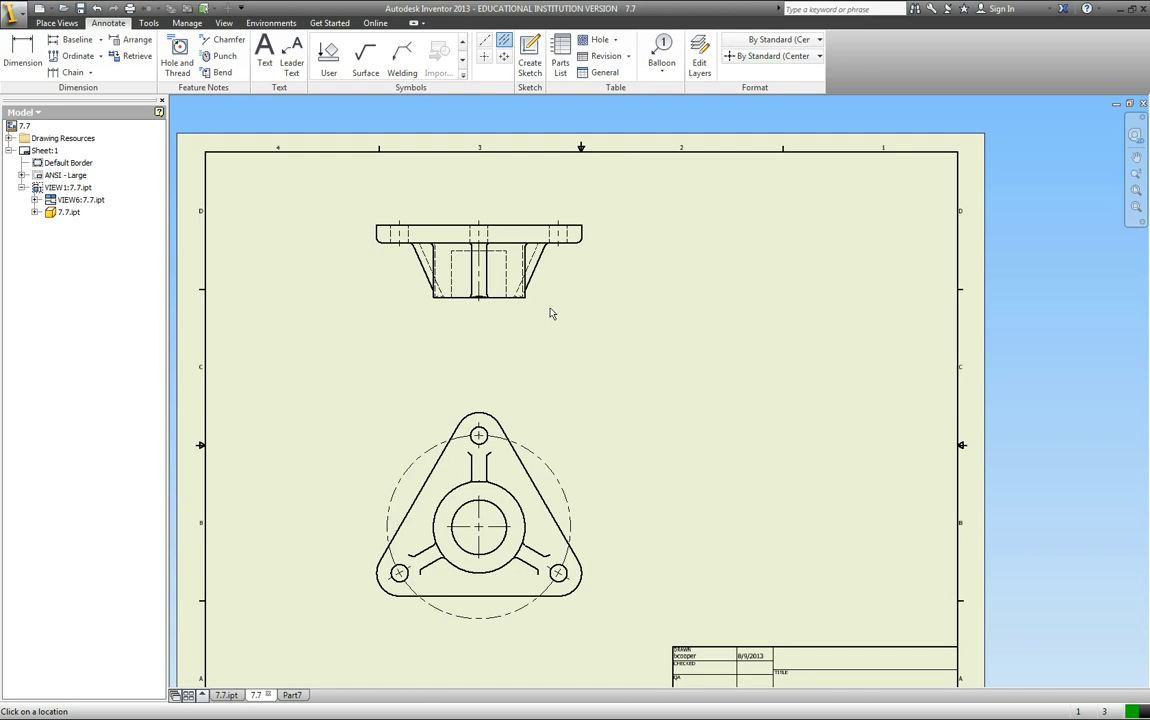
{"action": "scroll", "coordinate": [450, 300], "scroll_direction": "up", "scroll_amount": 6}
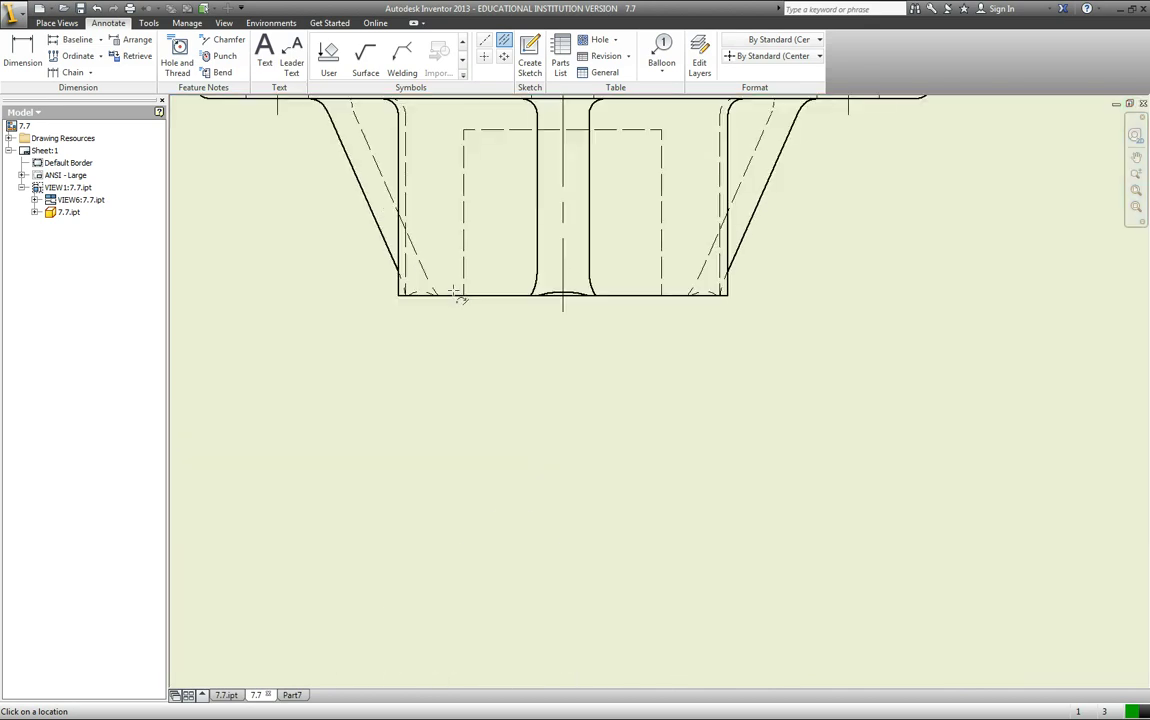
{"action": "middle_click_drag", "start_coordinate": [455, 314], "coordinate": [463, 432]}
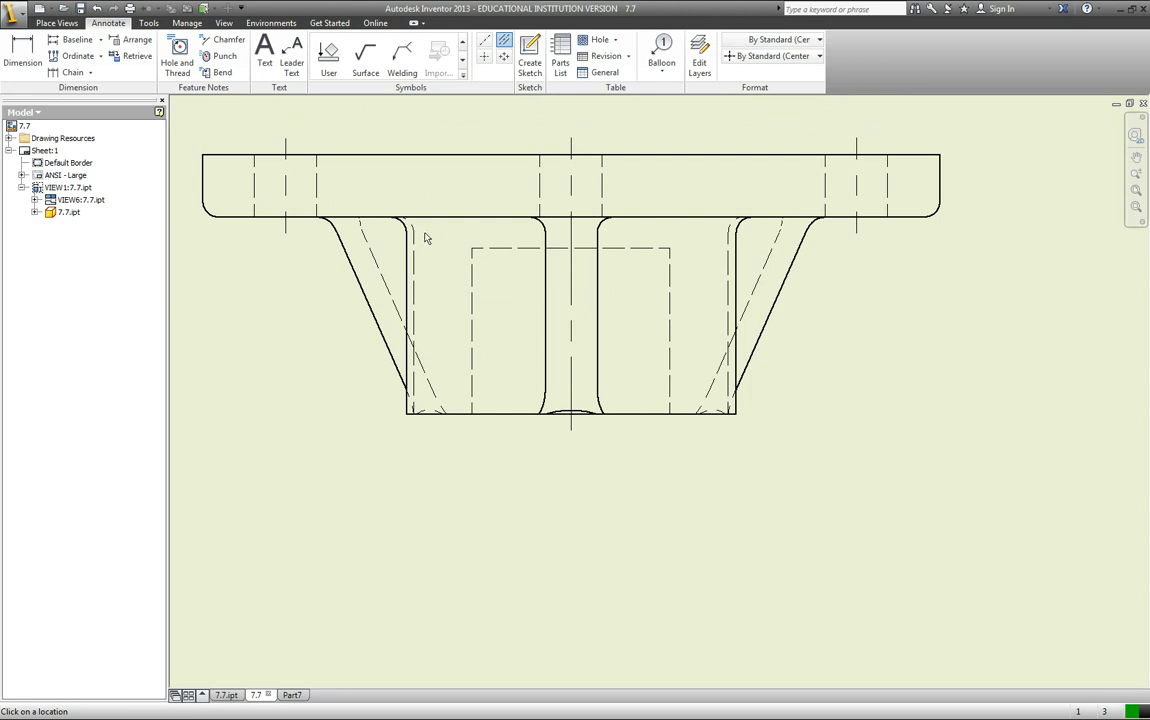
{"action": "scroll", "coordinate": [538, 390], "scroll_direction": "down", "scroll_amount": 3}
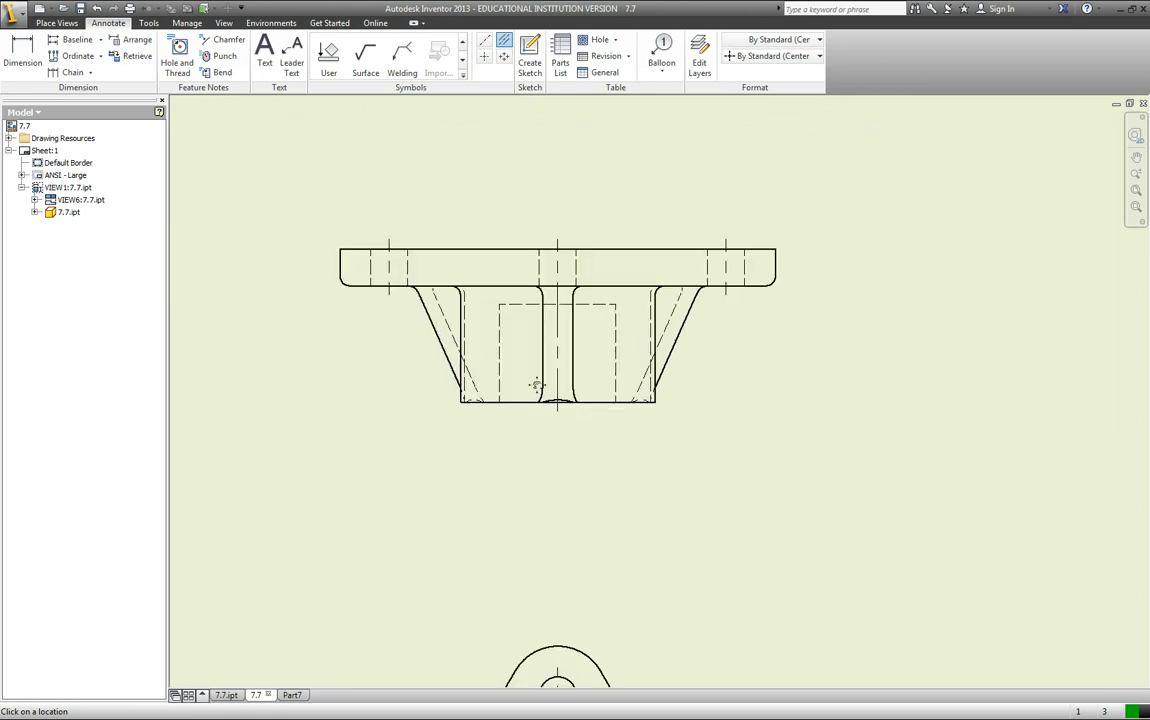
{"action": "mouse_move", "coordinate": [537, 385]}
{"action": "middle_mouse_down"}
{"action": "mouse_move", "coordinate": [536, 419]}
{"action": "mouse_move", "coordinate": [522, 429]}
{"action": "middle_mouse_up"}
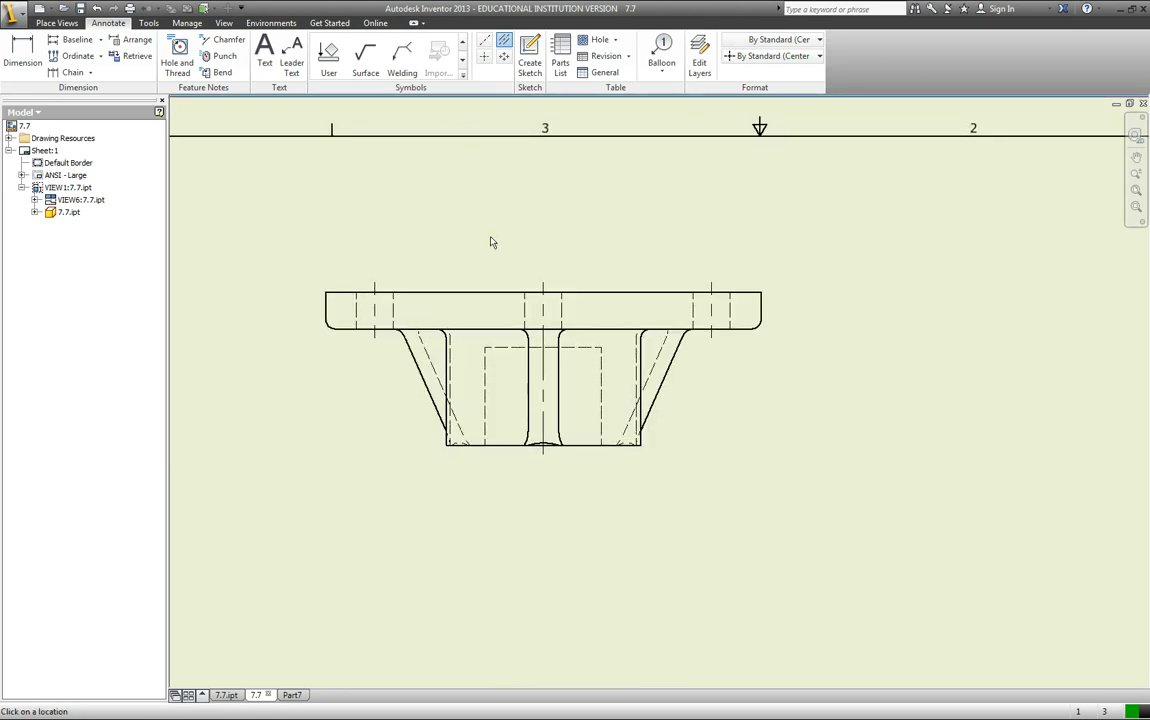
{"action": "scroll", "coordinate": [490, 242], "scroll_direction": "down", "scroll_amount": 3}
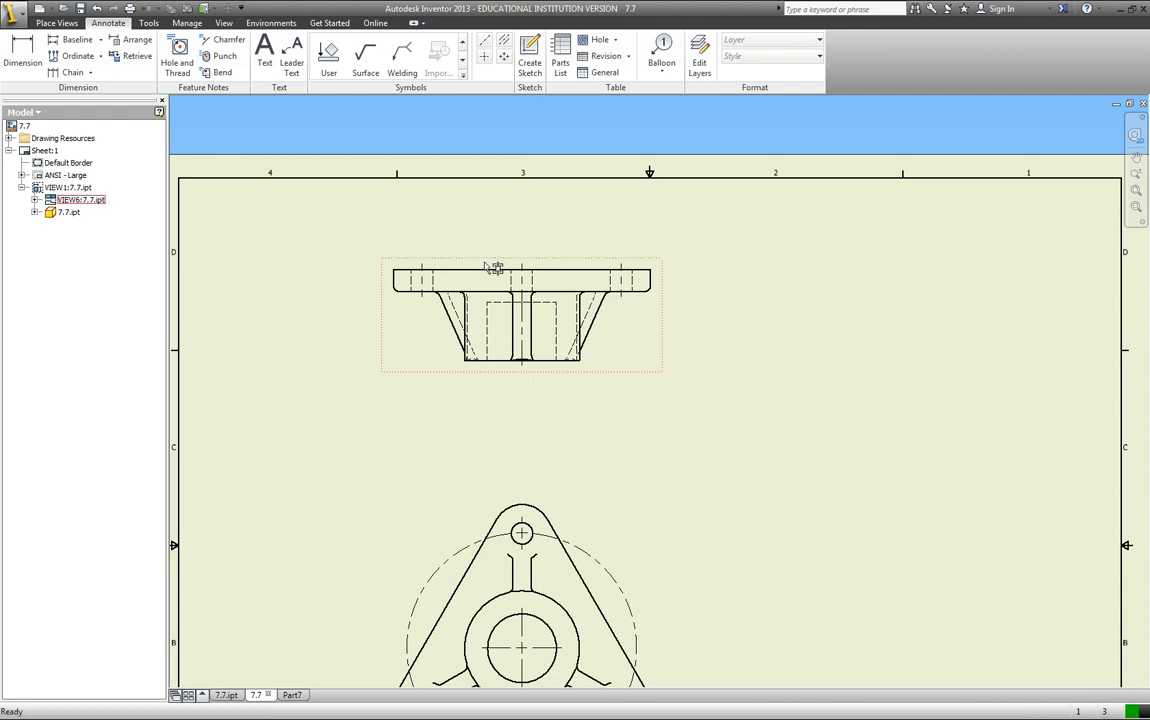
Create a sketch on the projected view and draw a jagged line up through the boss, between the bore's left hidden edge and the centre rib.
{"action": "left_click", "coordinate": [486, 265]}
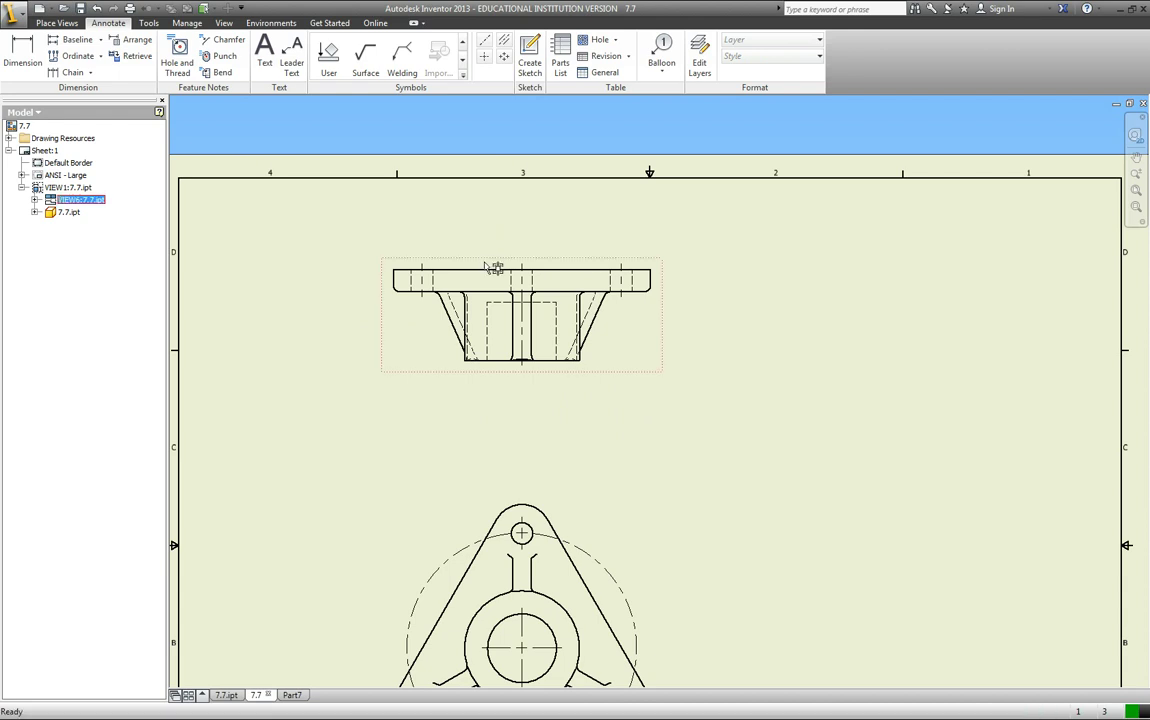
{"action": "left_click", "coordinate": [530, 58]}
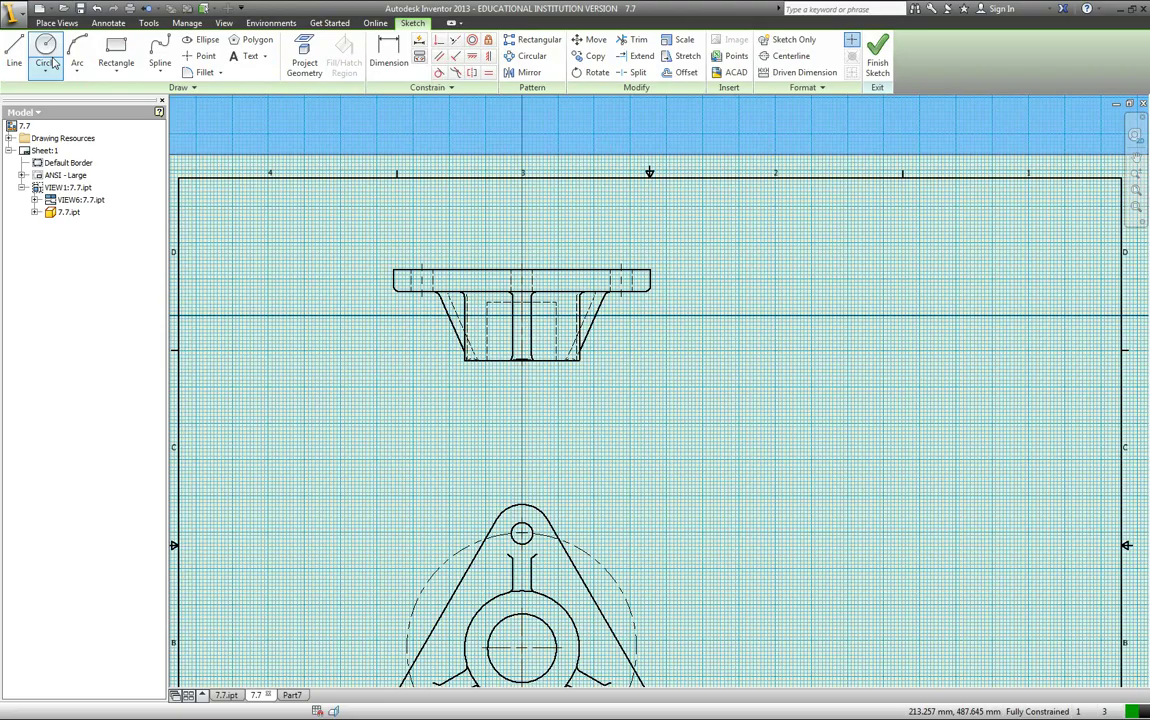
{"action": "left_click", "coordinate": [14, 52]}
{"action": "scroll", "coordinate": [506, 327], "scroll_direction": "up", "scroll_amount": 3}
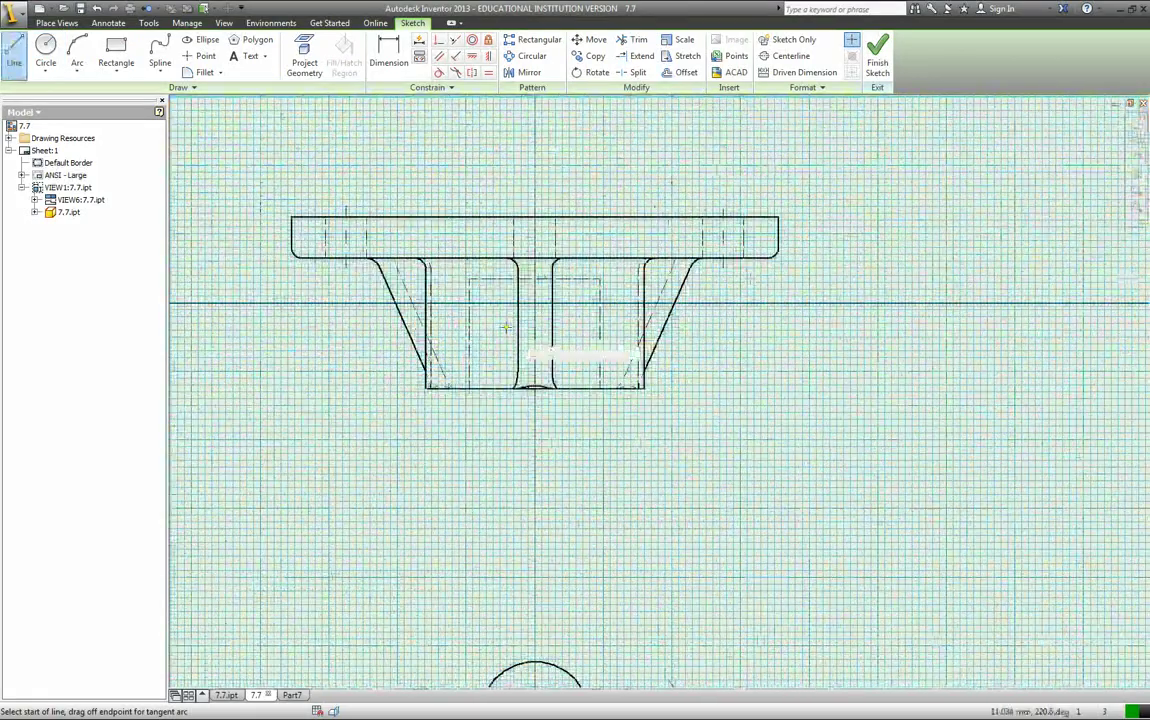
{"action": "scroll", "coordinate": [506, 327], "scroll_direction": "up", "scroll_amount": 3}
{"action": "left_click", "coordinate": [489, 475]}
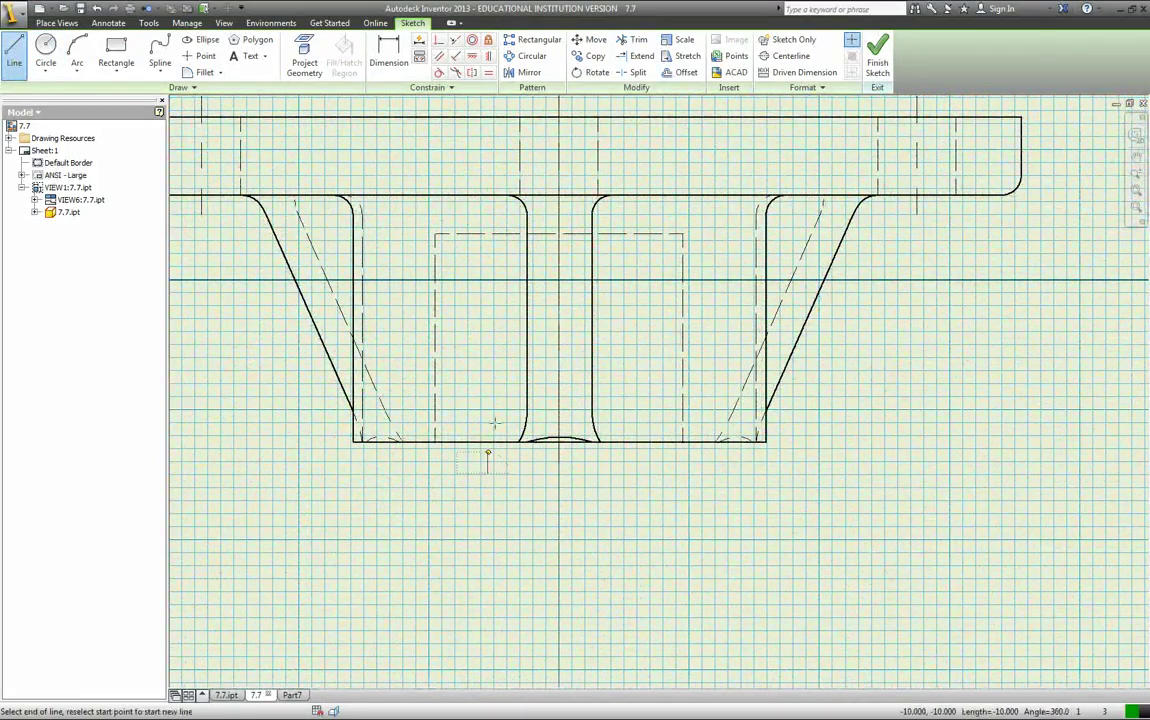
{"action": "left_click", "coordinate": [490, 347]}
{"action": "left_click", "coordinate": [503, 296]}
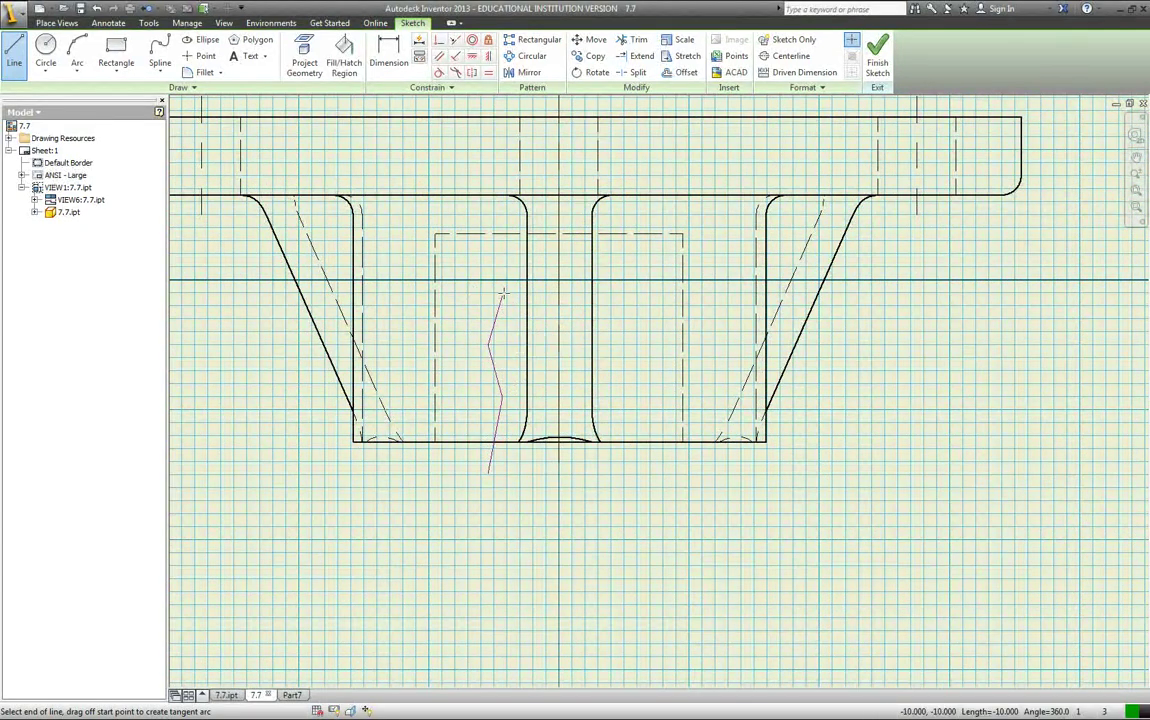
{"action": "left_click", "coordinate": [493, 241]}
{"action": "left_click", "coordinate": [455, 206]}
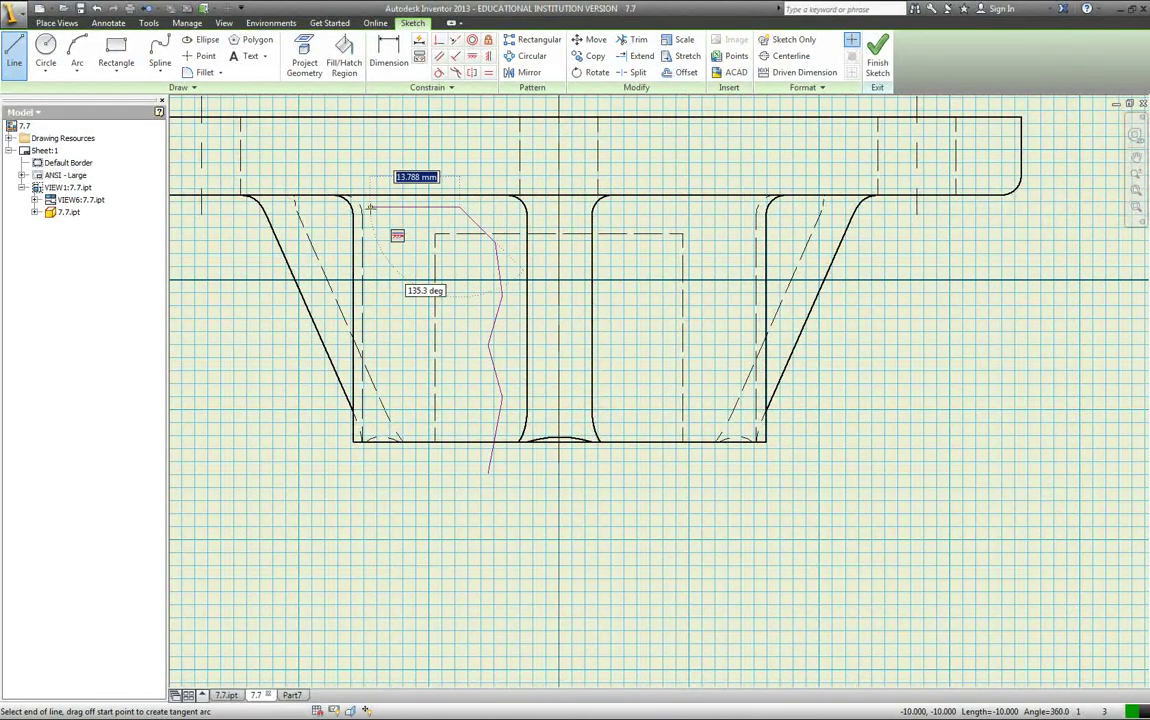
Continue the lines around the left rib and below the boss to close the outline, and finish the sketch.
{"action": "left_click", "coordinate": [255, 224]}
{"action": "left_click", "coordinate": [281, 327]}
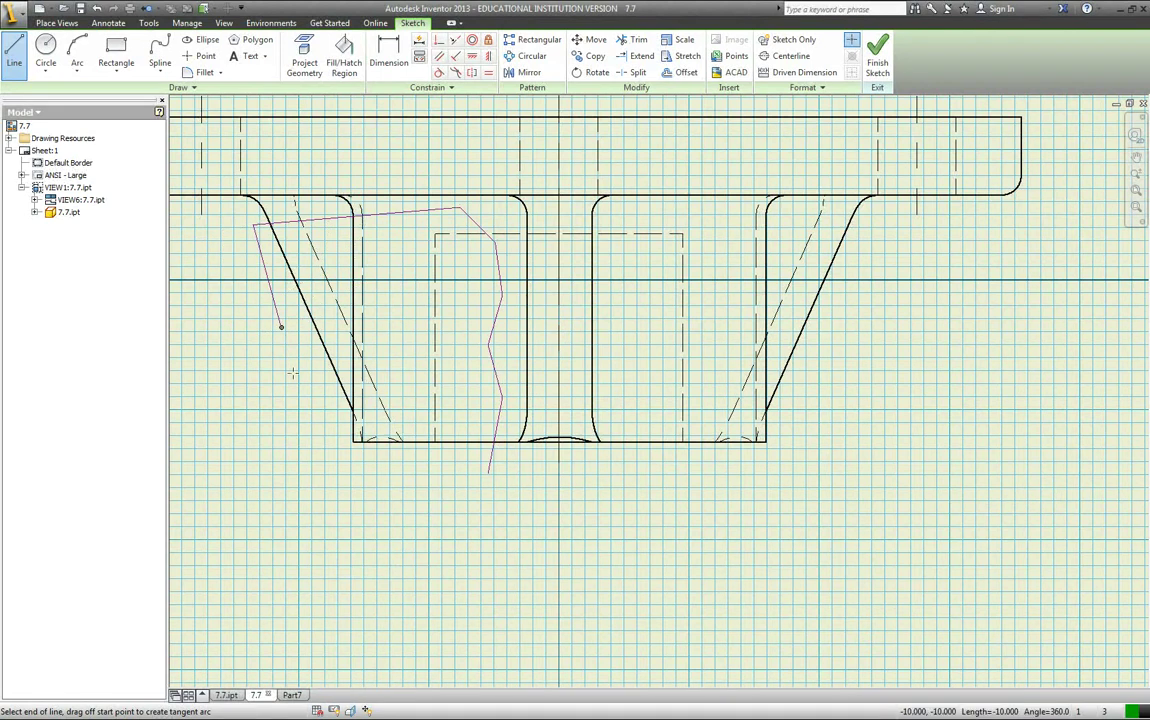
{"action": "left_click", "coordinate": [291, 449]}
{"action": "left_click", "coordinate": [358, 483]}
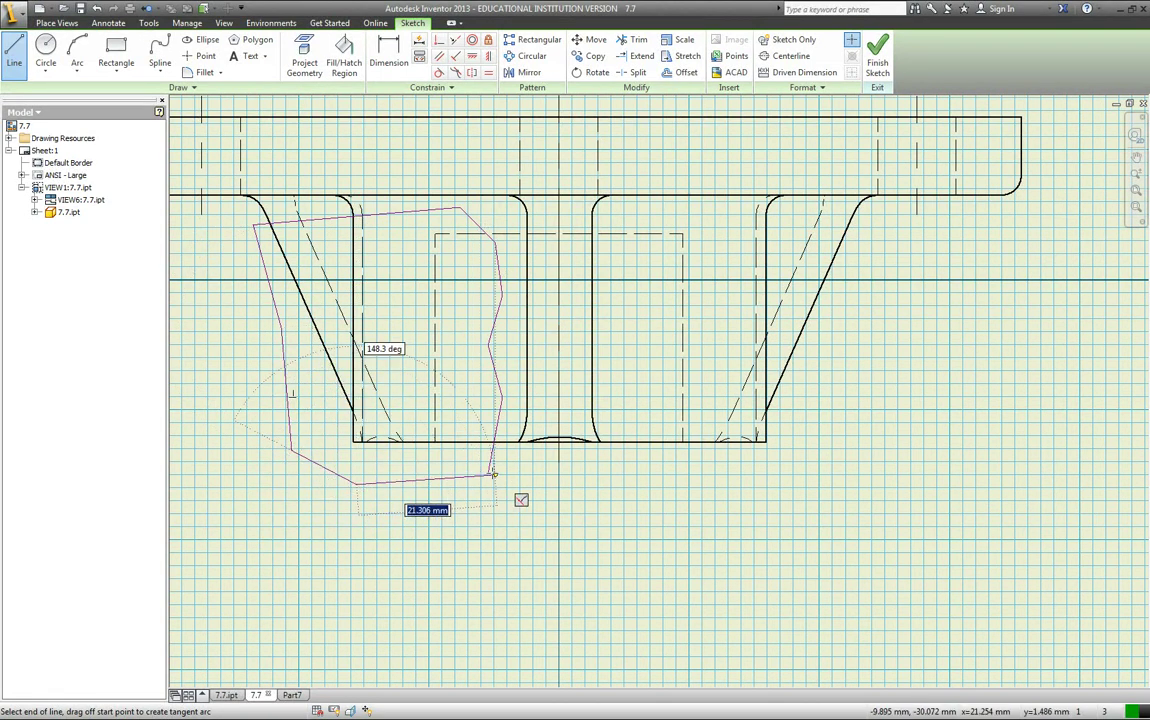
{"action": "left_click", "coordinate": [488, 473]}
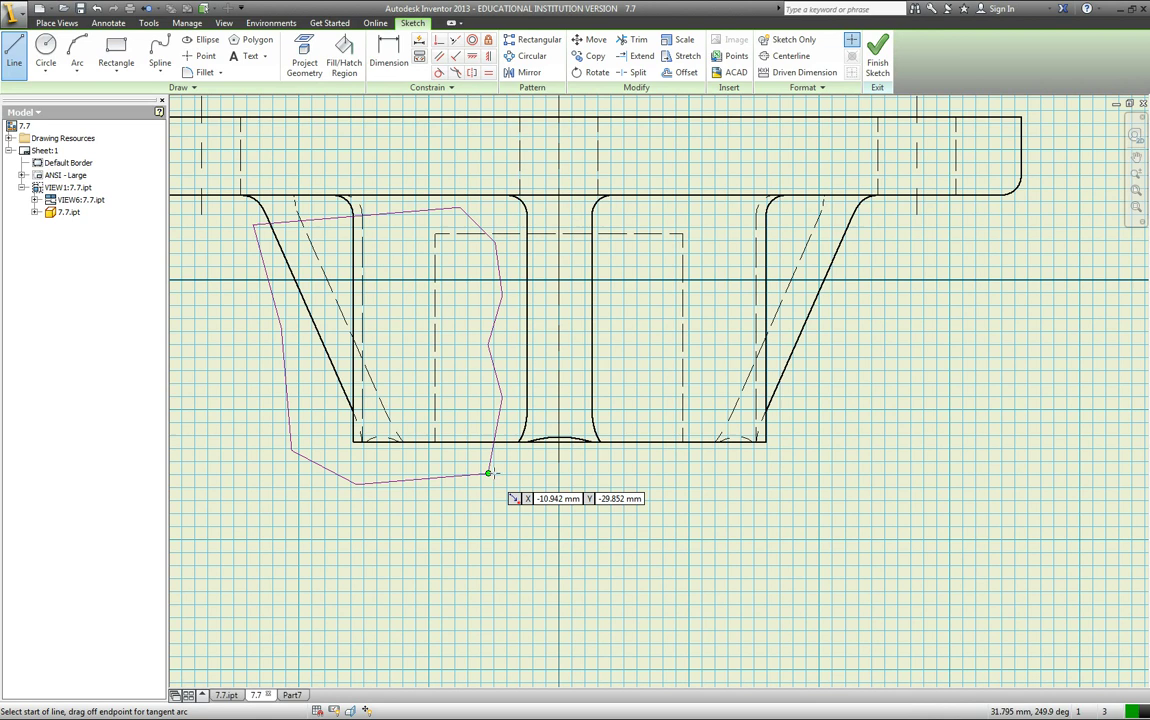
{"action": "left_click", "coordinate": [488, 472]}
{"action": "left_click", "coordinate": [877, 55]}
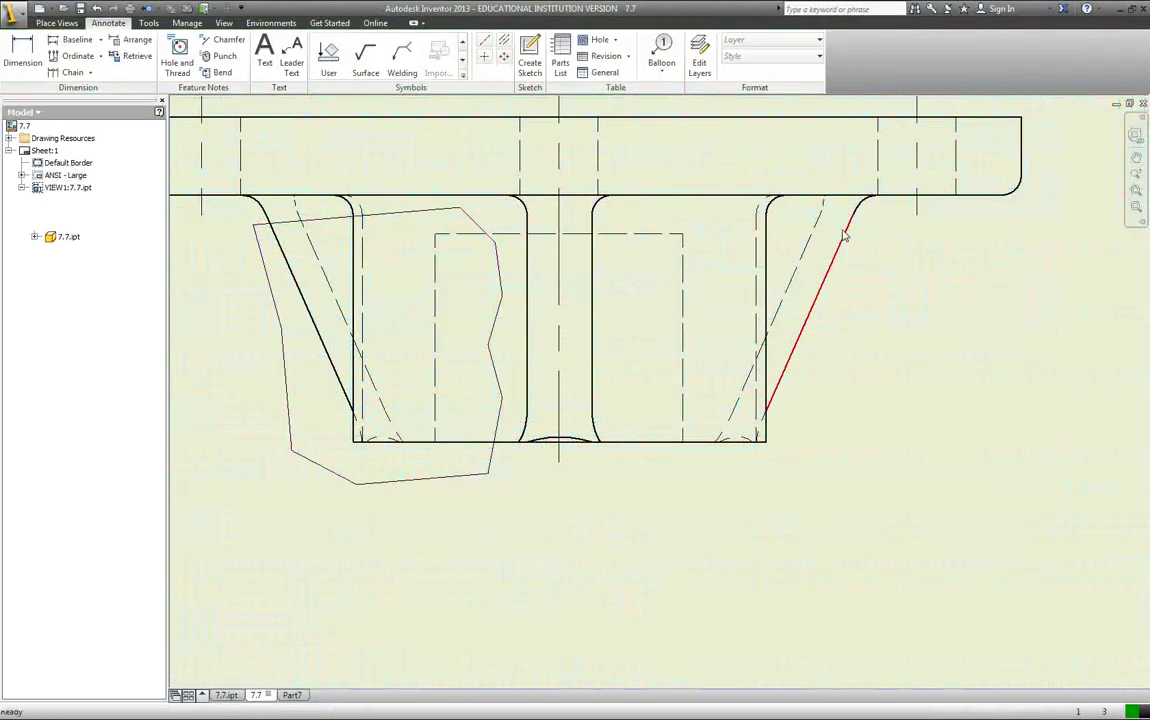
Start a From Point break out on the projected view using the sketched outline, and pick its depth point on the flange's top edge.
{"action": "scroll", "coordinate": [844, 235], "scroll_direction": "down", "scroll_amount": 6}
{"action": "scroll", "coordinate": [603, 286], "scroll_direction": "up", "scroll_amount": 1}
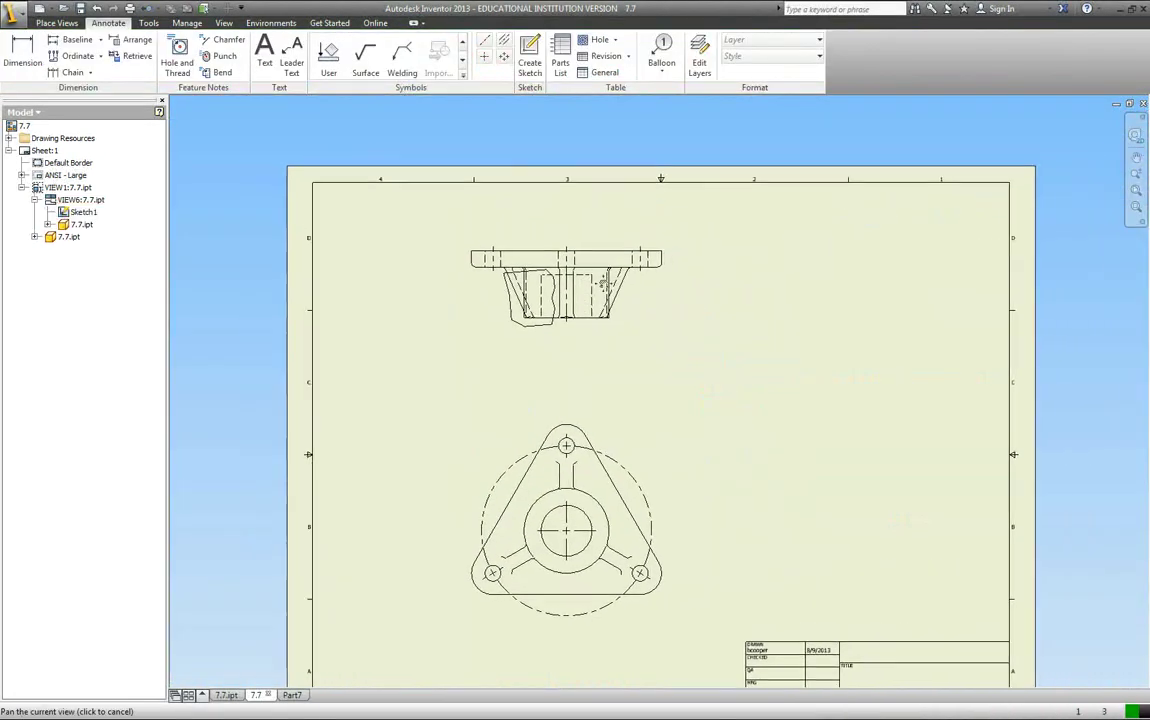
{"action": "middle_click_drag", "start_coordinate": [603, 286], "coordinate": [587, 287]}
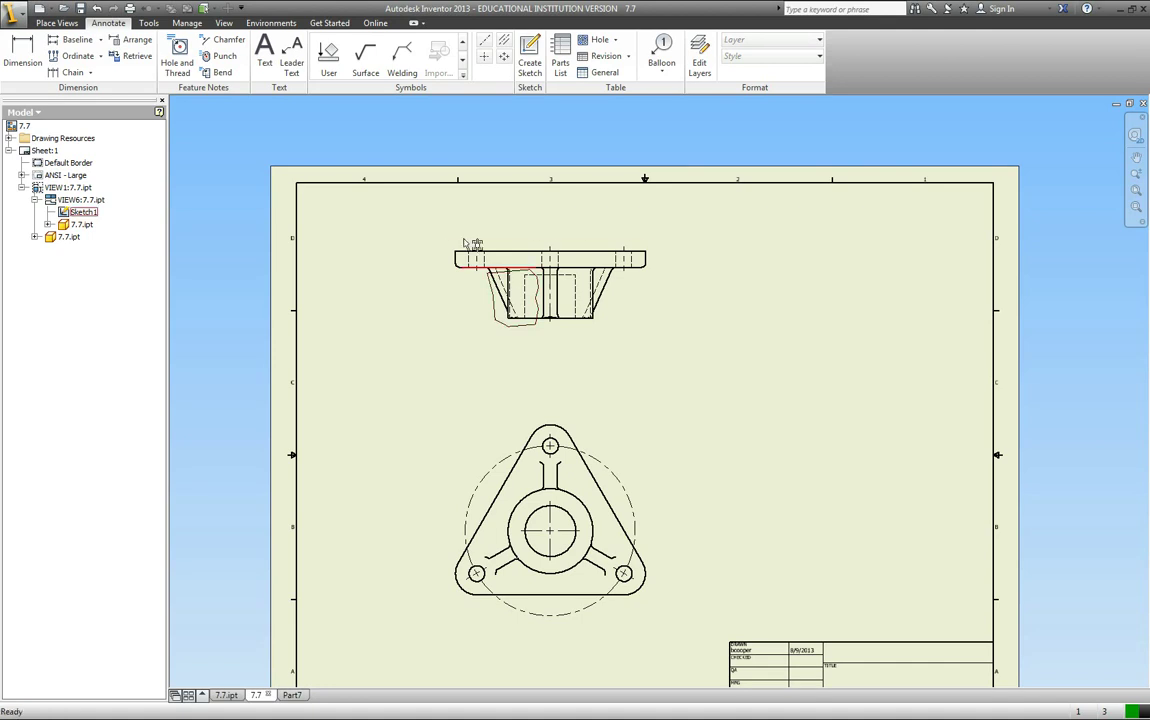
{"action": "left_click", "coordinate": [57, 22]}
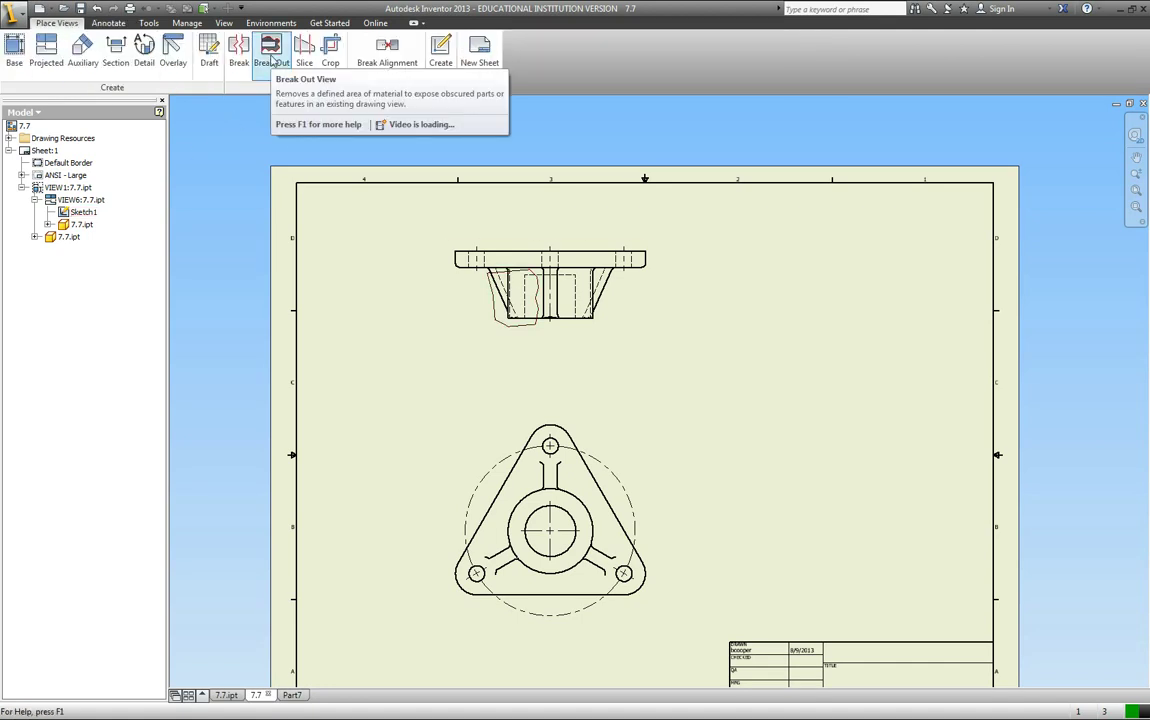
{"action": "left_click", "coordinate": [271, 57]}
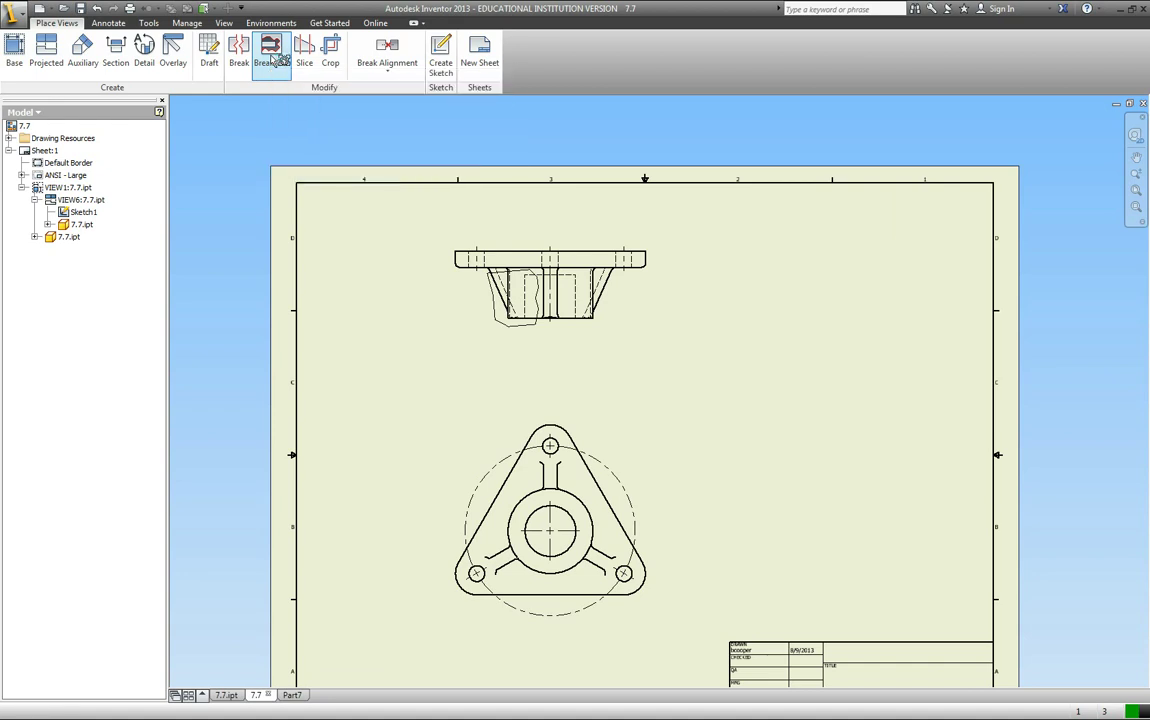
{"action": "left_click", "coordinate": [504, 244]}
{"action": "scroll", "coordinate": [495, 285], "scroll_direction": "up", "scroll_amount": 3}
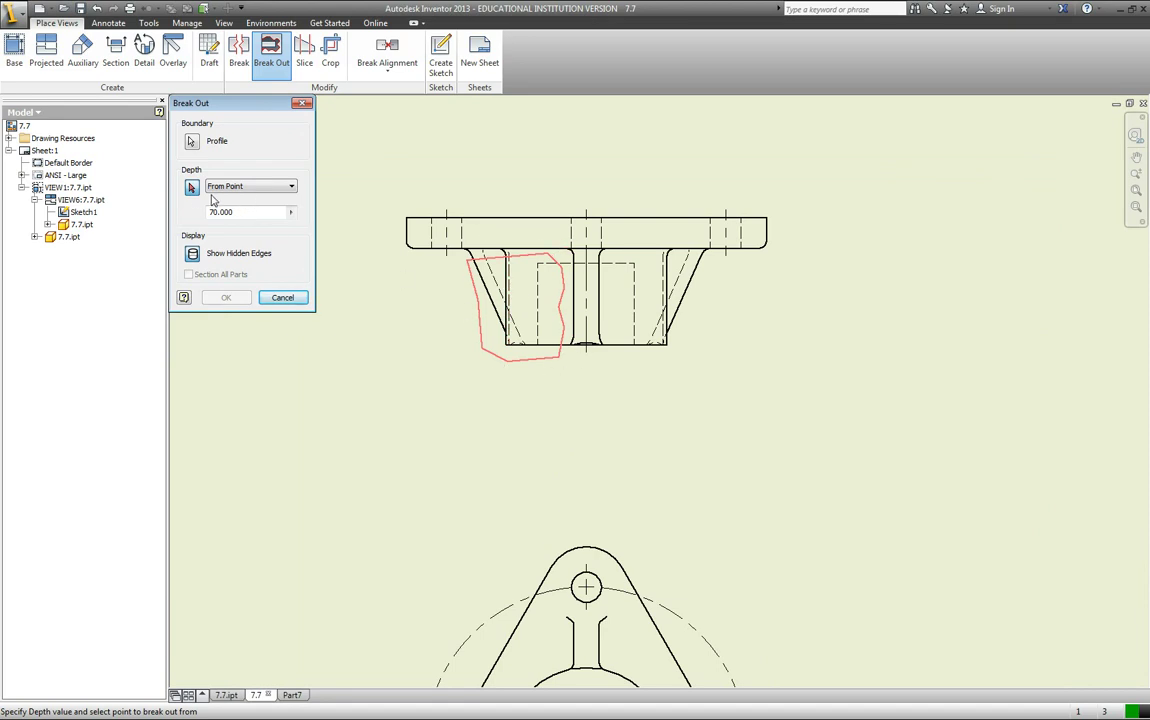
{"action": "scroll", "coordinate": [478, 322], "scroll_direction": "down", "scroll_amount": 2}
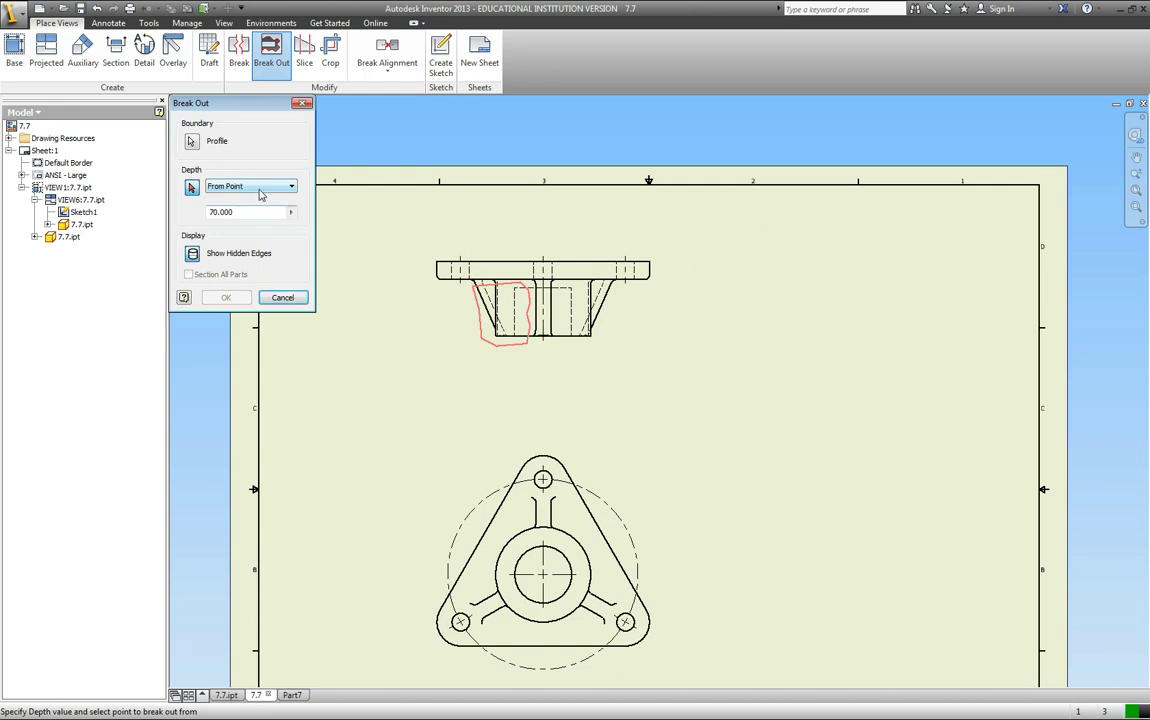
{"action": "scroll", "coordinate": [489, 267], "scroll_direction": "up", "scroll_amount": 2}
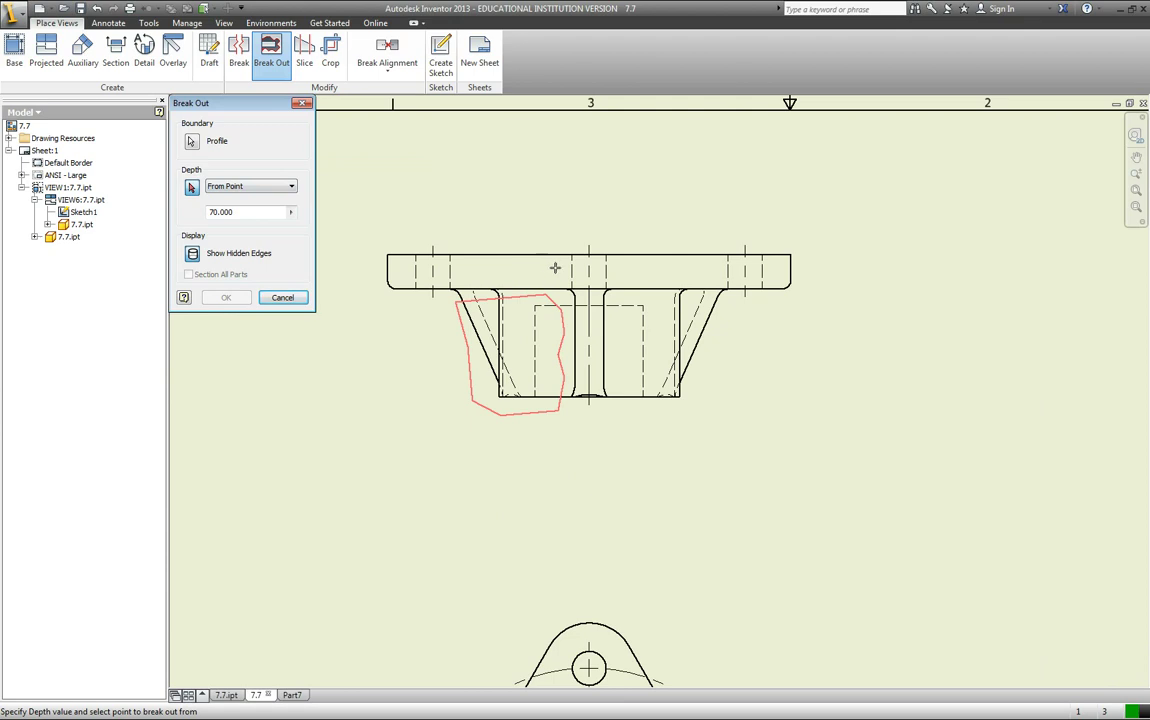
{"action": "scroll", "coordinate": [560, 268], "scroll_direction": "up", "scroll_amount": 2}
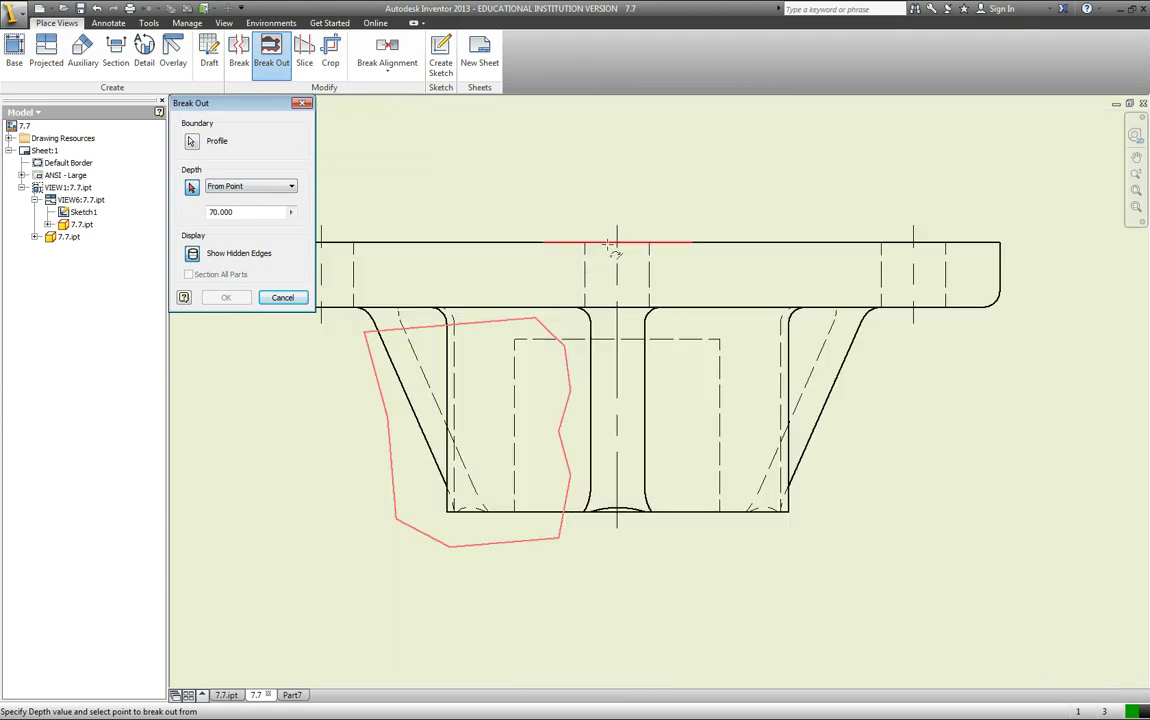
{"action": "scroll", "coordinate": [608, 244], "scroll_direction": "up", "scroll_amount": 4}
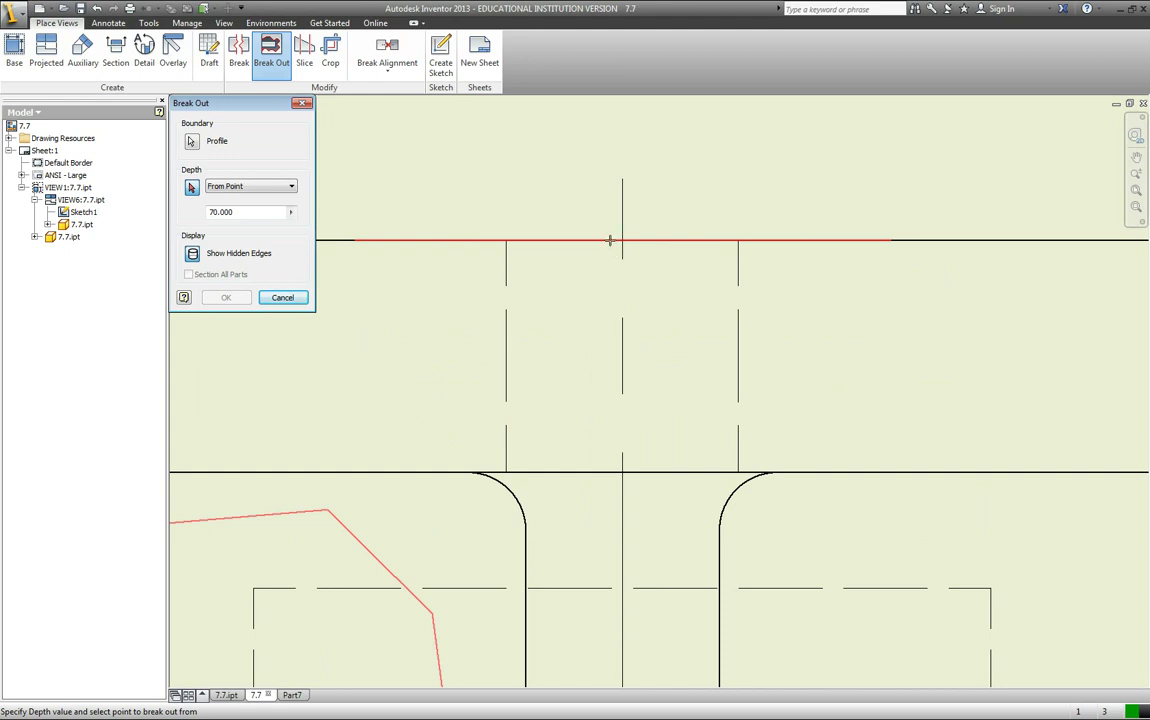
{"action": "left_click", "coordinate": [606, 290]}
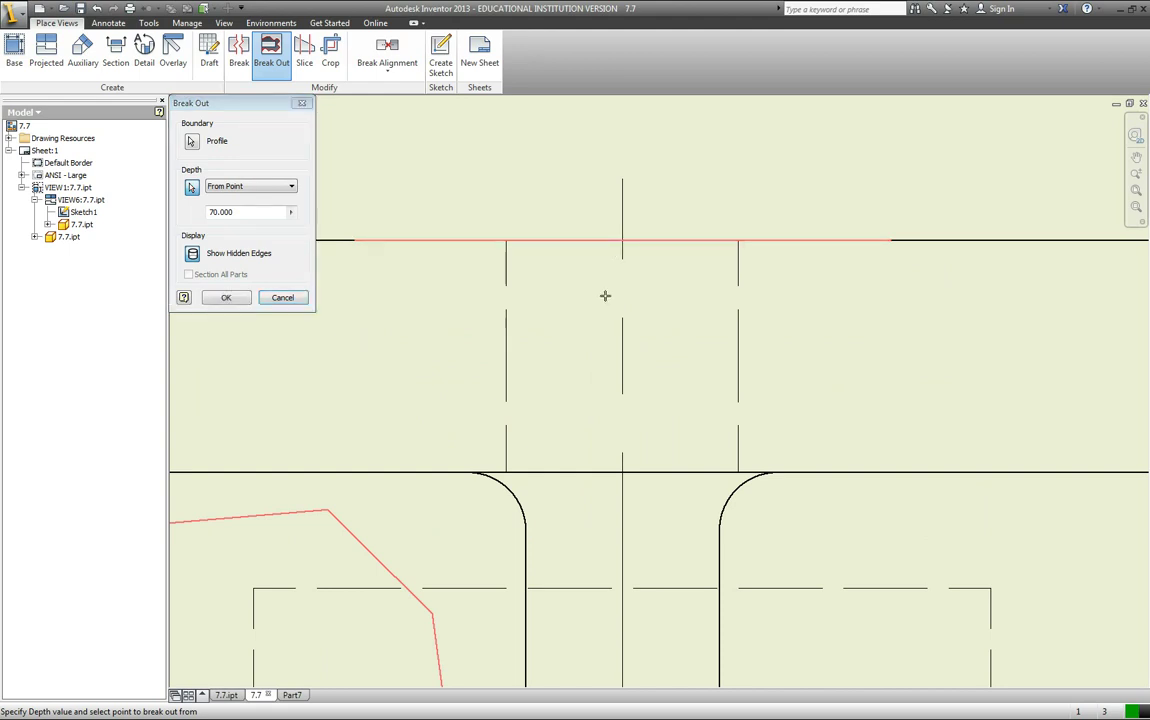
Create the break-out section in the projected view with a depth of 70 mm from the picked point.
{"action": "scroll", "coordinate": [606, 296], "scroll_direction": "down", "scroll_amount": 5}
{"action": "scroll", "coordinate": [620, 310], "scroll_direction": "down", "scroll_amount": 3}
{"action": "scroll", "coordinate": [613, 477], "scroll_direction": "up", "scroll_amount": 3}
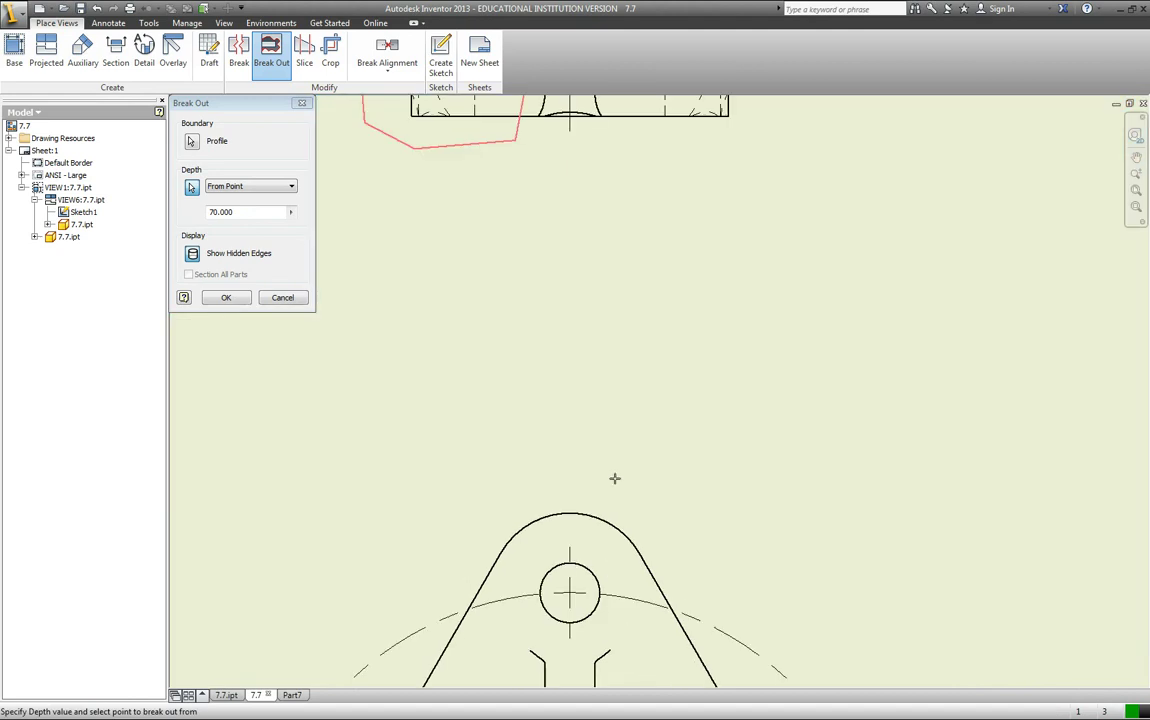
{"action": "scroll", "coordinate": [562, 513], "scroll_direction": "up", "scroll_amount": 3}
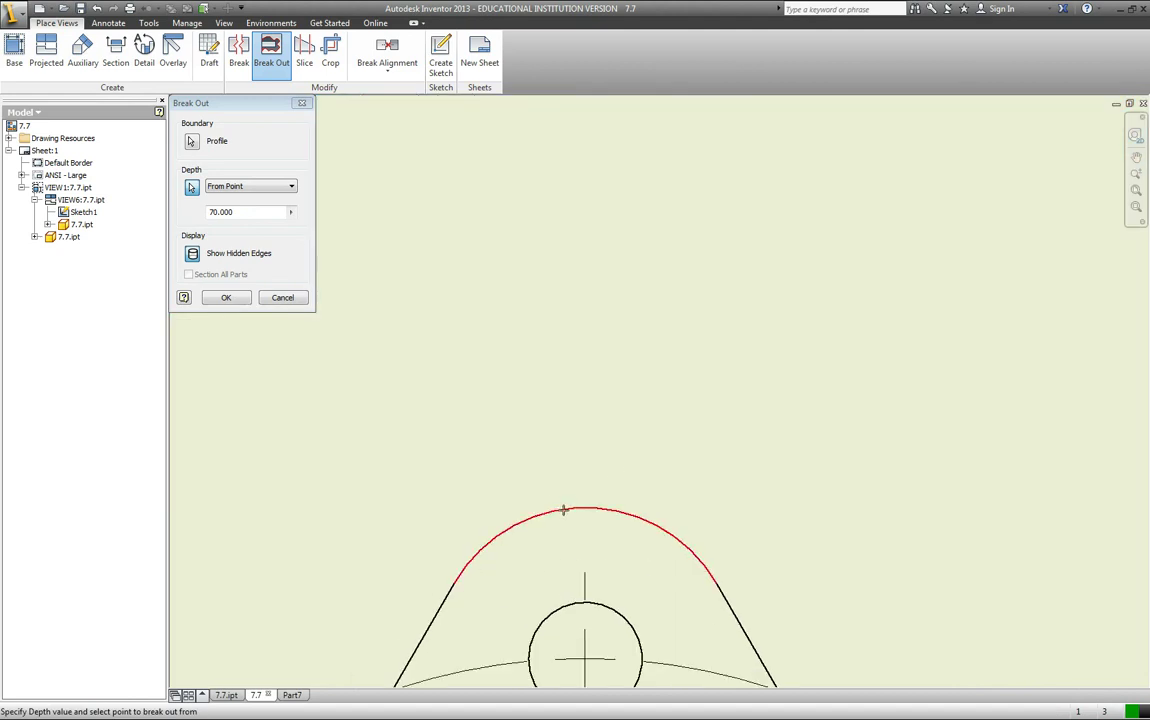
{"action": "scroll", "coordinate": [655, 373], "scroll_direction": "down", "scroll_amount": 3}
{"action": "scroll", "coordinate": [655, 373], "scroll_direction": "down", "scroll_amount": 2}
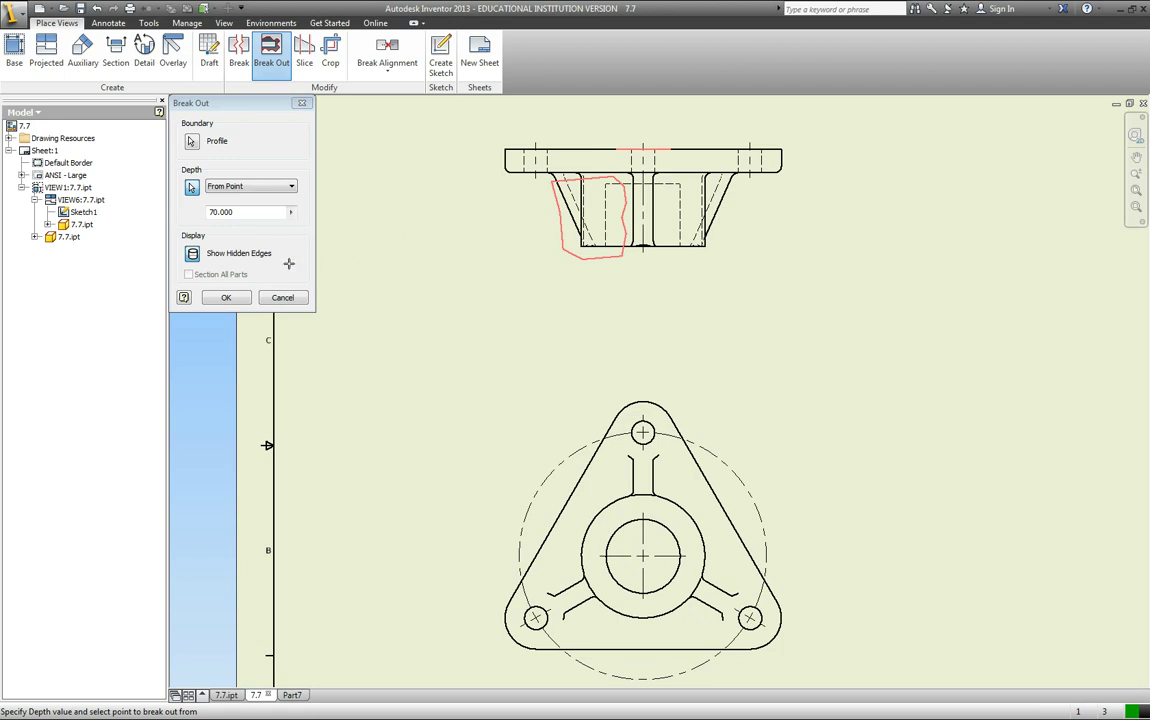
{"action": "left_click", "coordinate": [228, 298]}
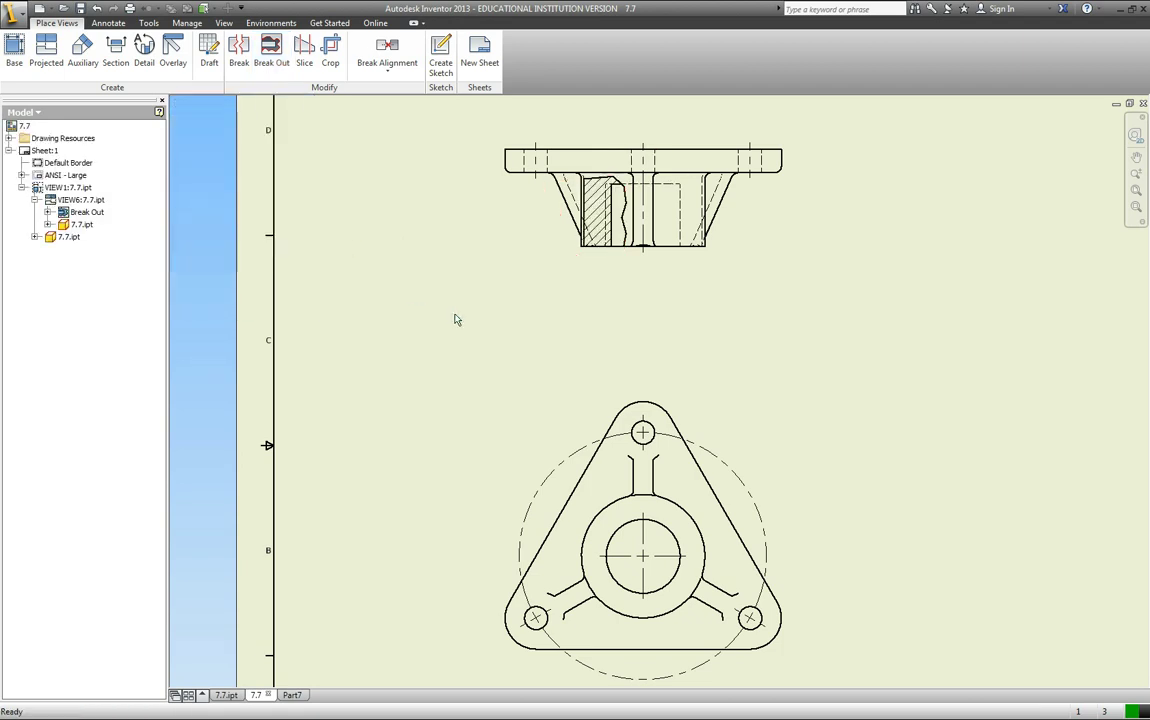
{"action": "scroll", "coordinate": [630, 180], "scroll_direction": "up", "scroll_amount": 5}
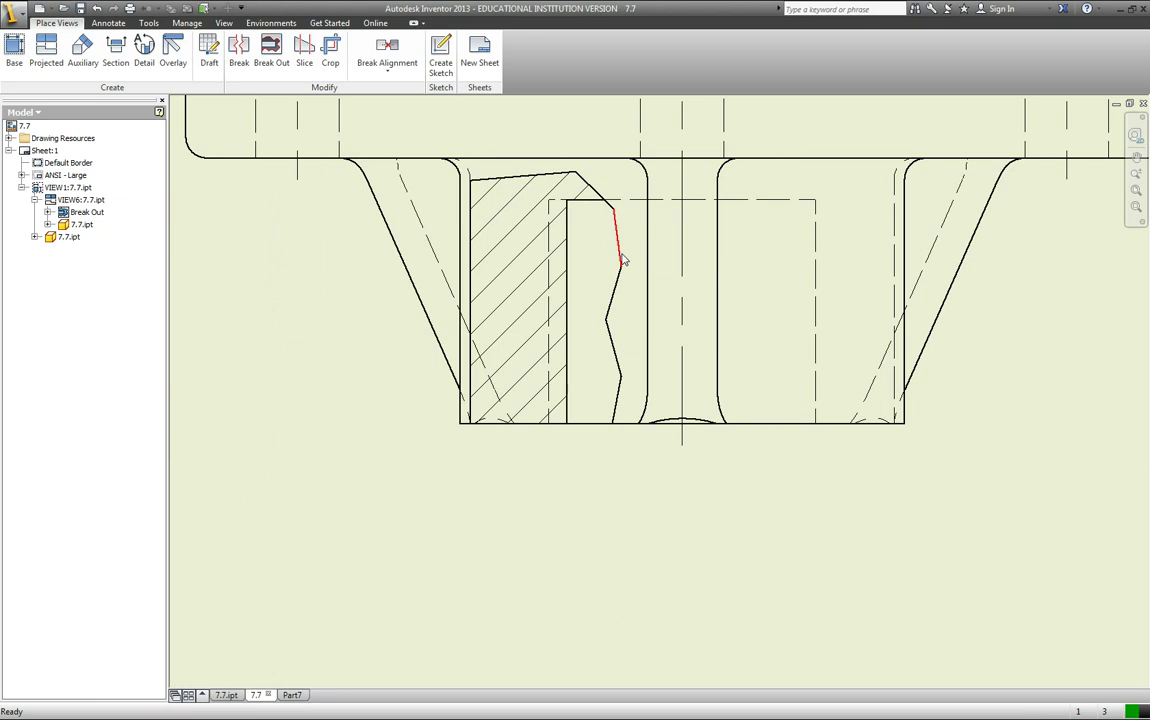
{"action": "scroll", "coordinate": [622, 260], "scroll_direction": "down", "scroll_amount": 3}
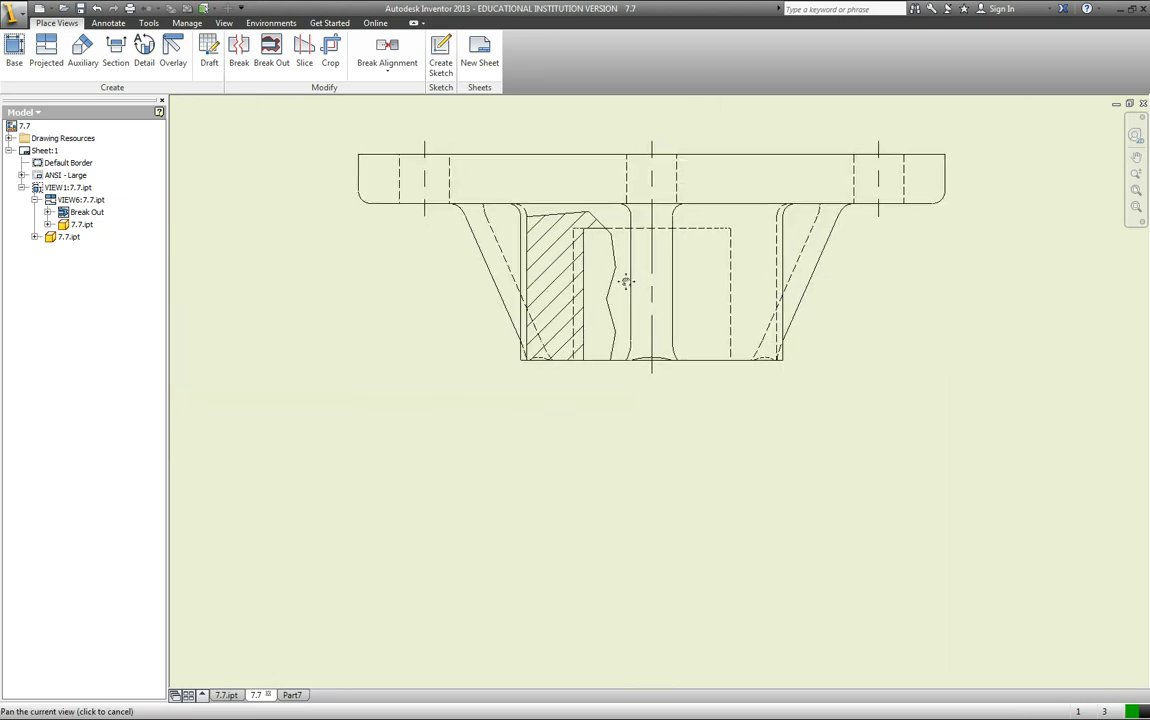
{"action": "left_click", "coordinate": [610, 325]}
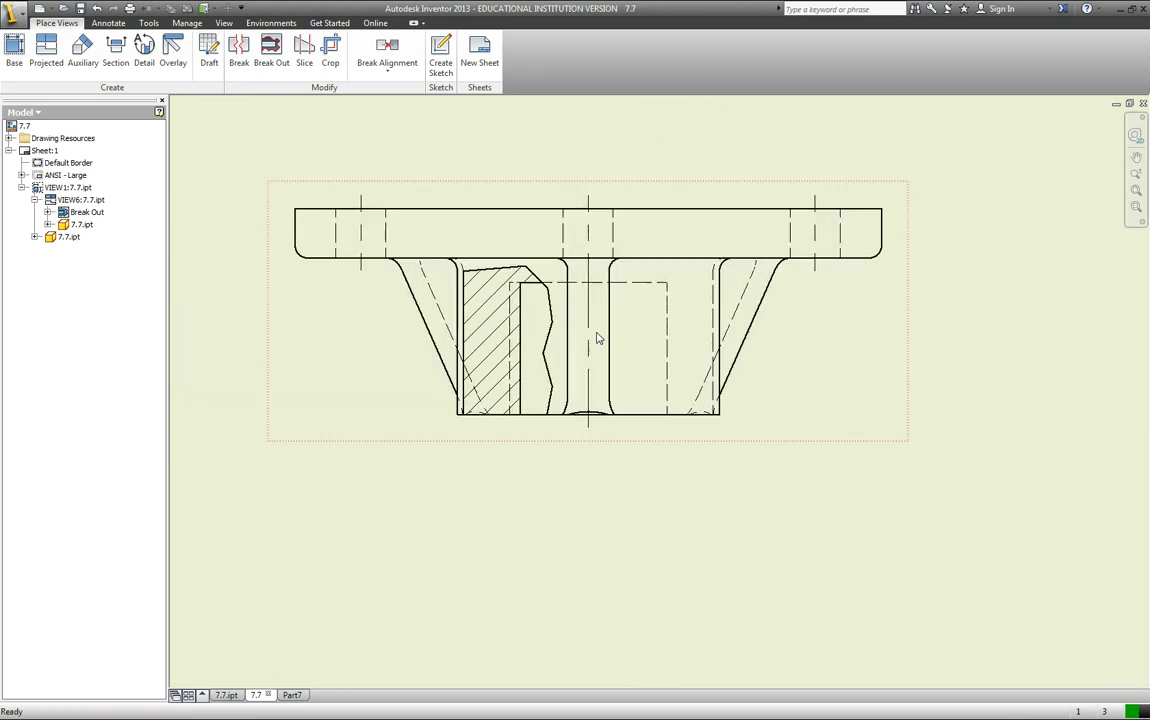
Try hiding the bore's left hidden line within the break-out area of the projected view, and undo the change.
{"action": "right_click", "coordinate": [513, 328]}
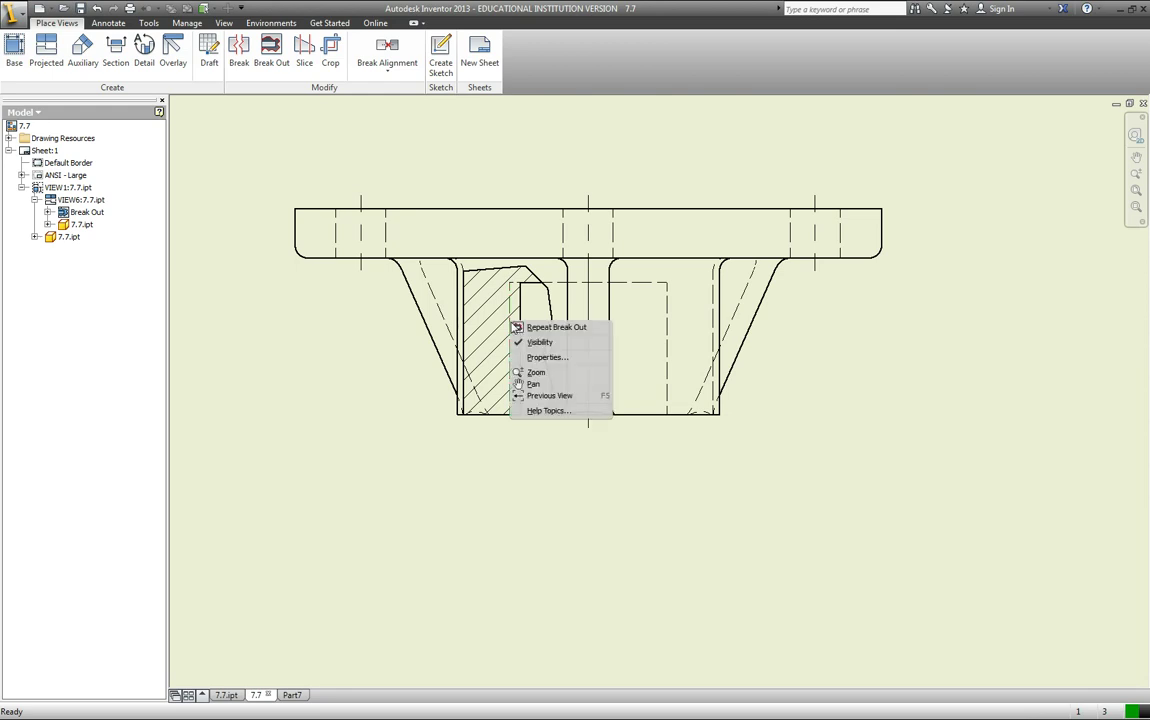
{"action": "left_click", "coordinate": [545, 339]}
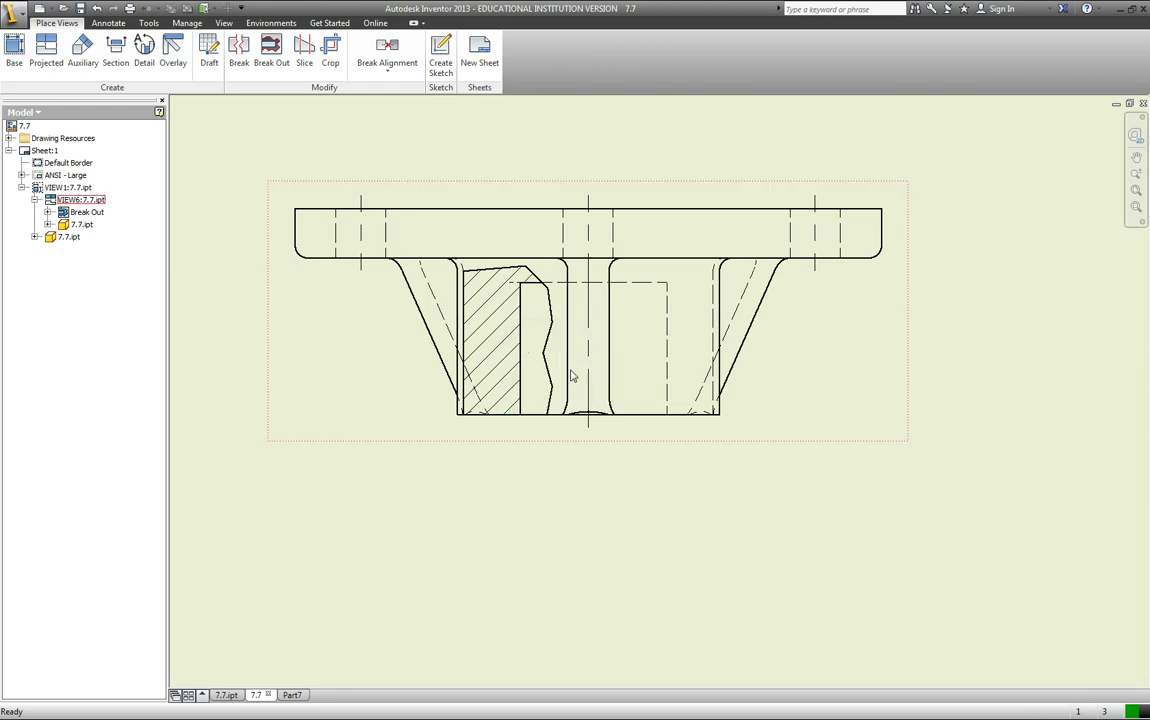
{"action": "key", "text": "Escape"}
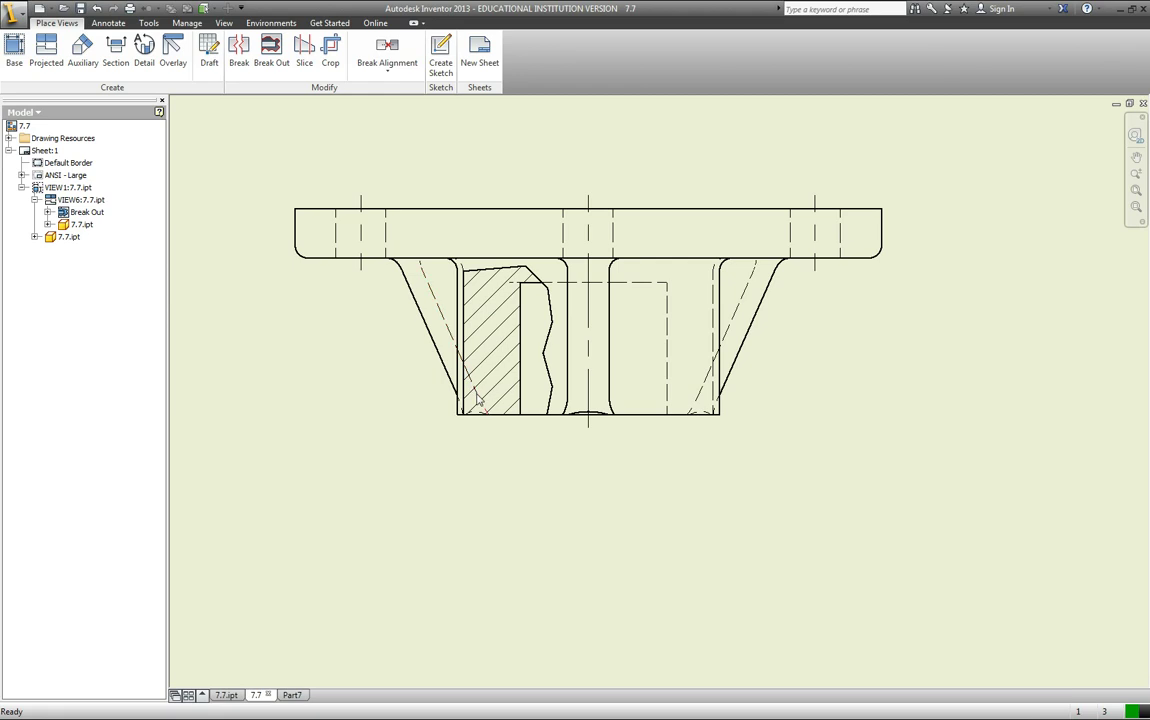
{"action": "left_click", "coordinate": [96, 9]}
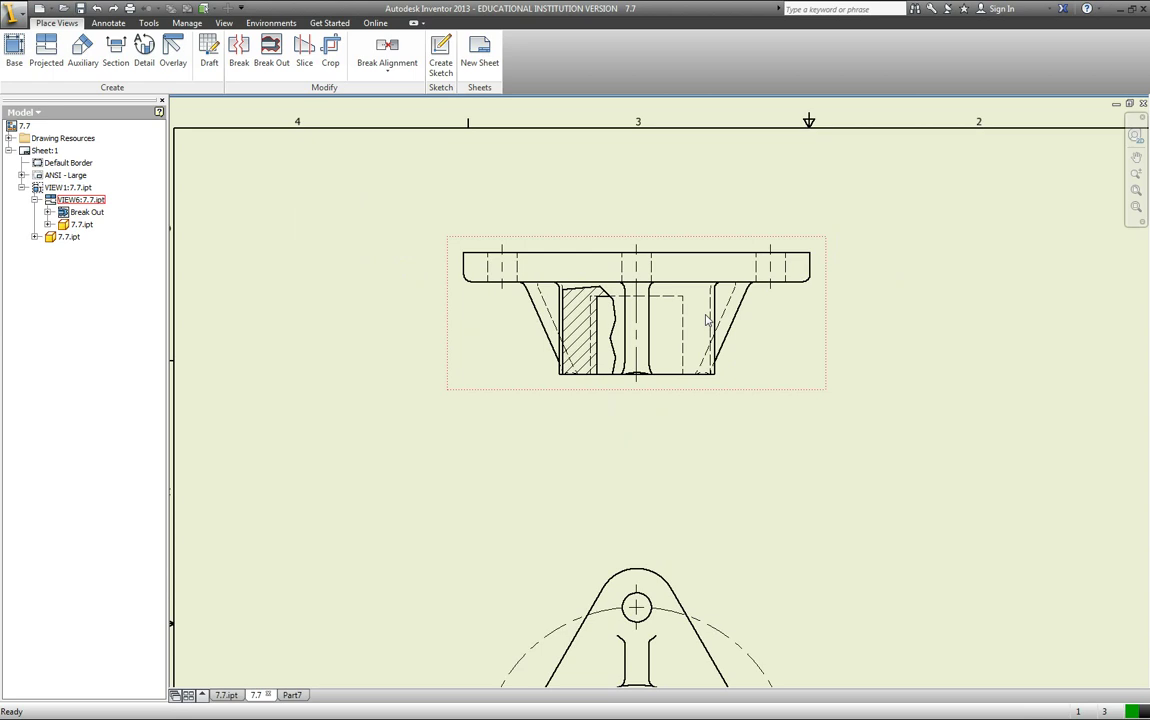
{"action": "scroll", "coordinate": [706, 322], "scroll_direction": "down", "scroll_amount": 3}
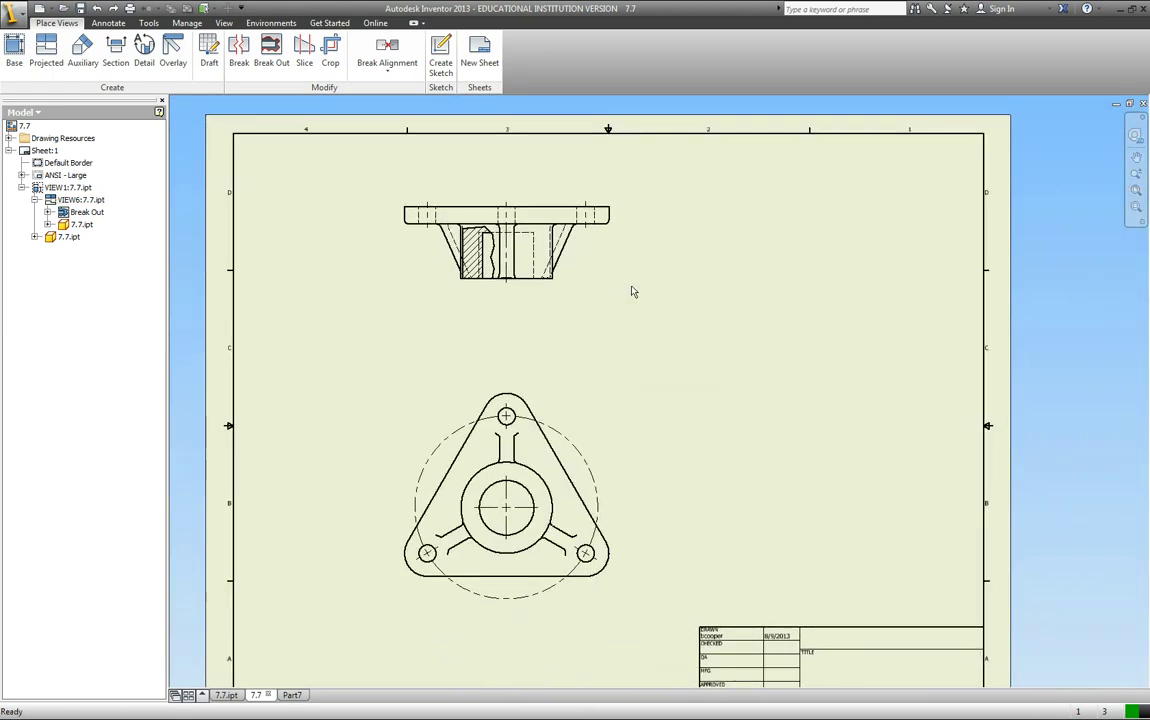
{"action": "middle_click_drag", "start_coordinate": [632, 291], "coordinate": [642, 268]}
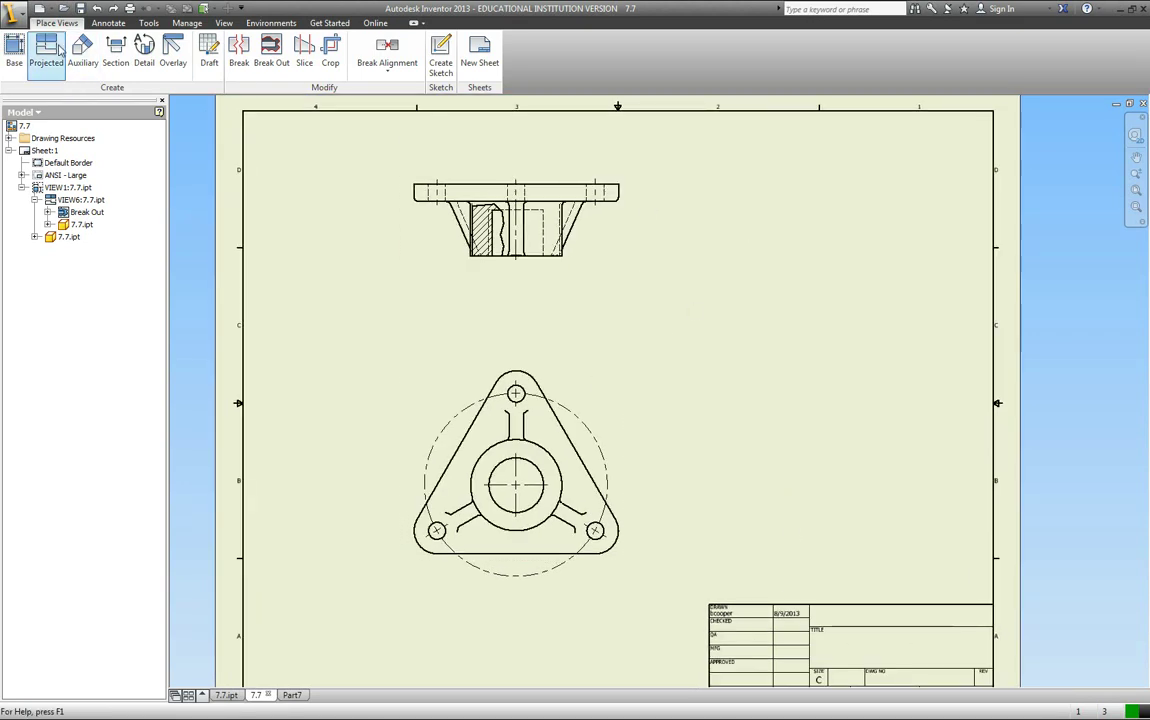
{"action": "left_click", "coordinate": [83, 50]}
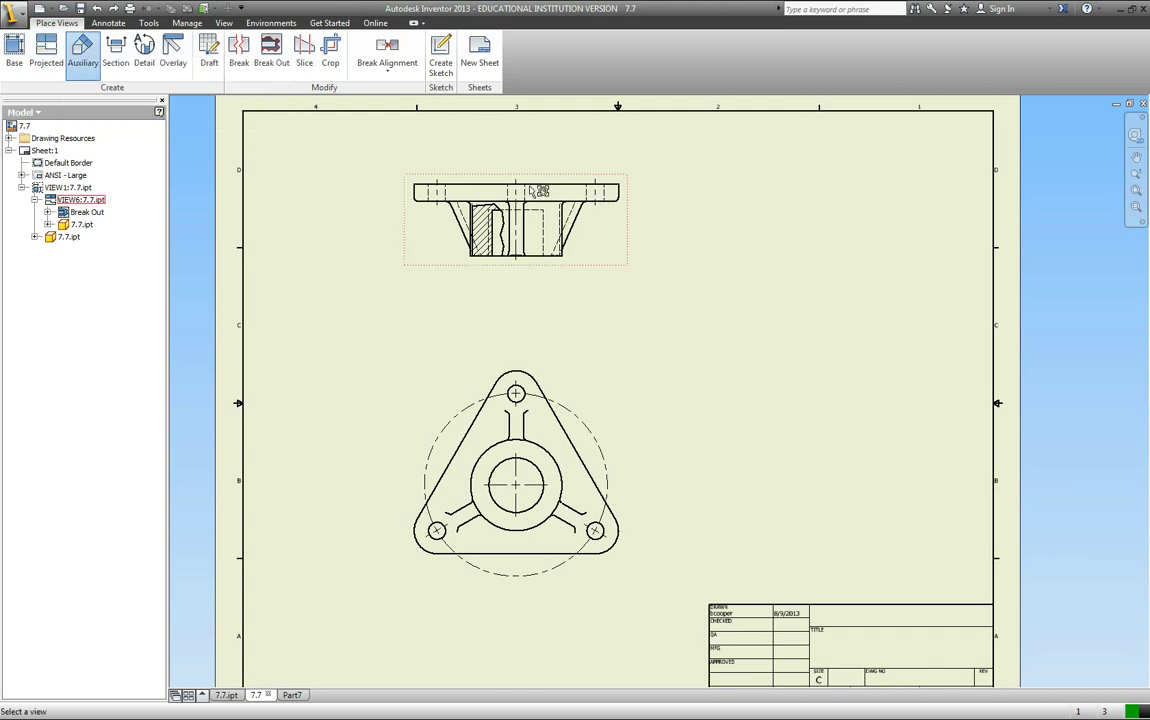
{"action": "left_click", "coordinate": [14, 50]}
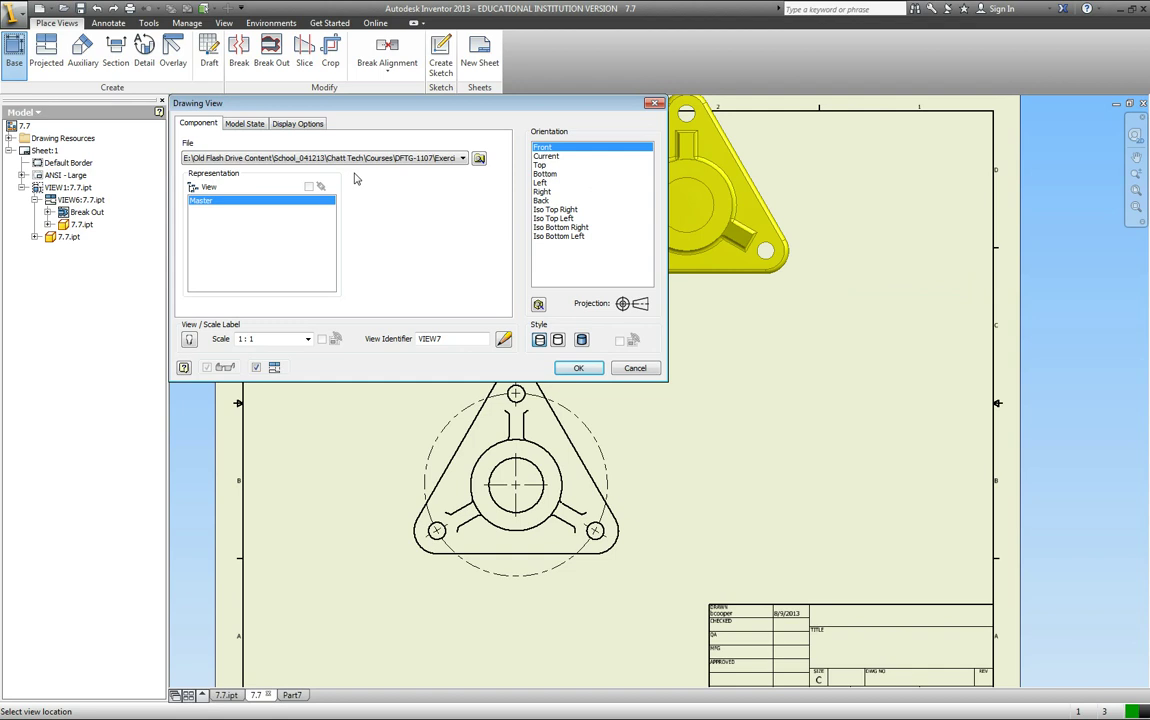
{"action": "left_click", "coordinate": [555, 209]}
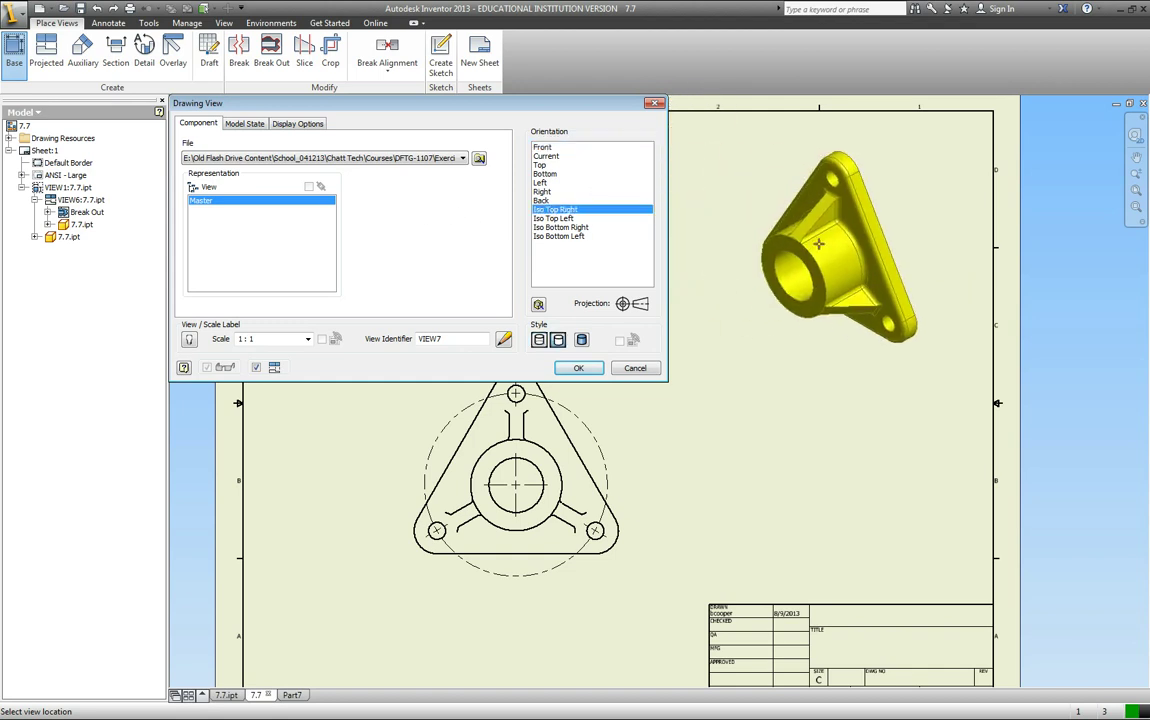
{"action": "key", "text": "Escape"}
{"action": "scroll", "coordinate": [821, 249], "scroll_direction": "down", "scroll_amount": 3}
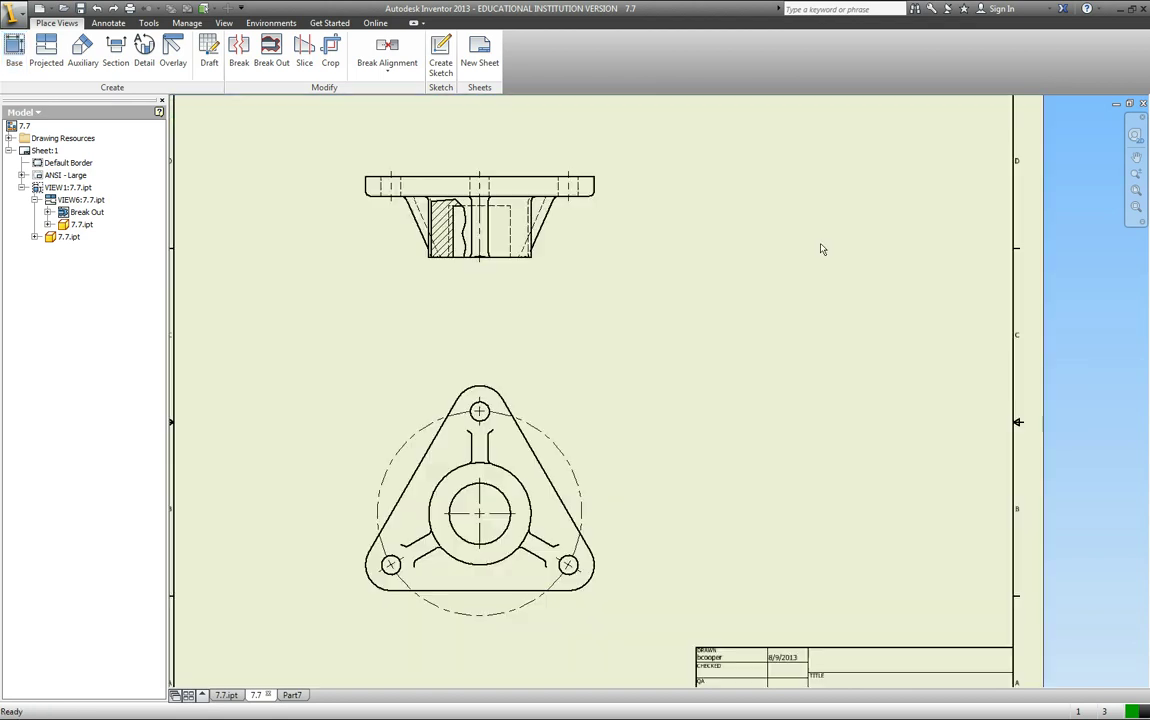
{"action": "scroll", "coordinate": [943, 297], "scroll_direction": "down", "scroll_amount": 1}
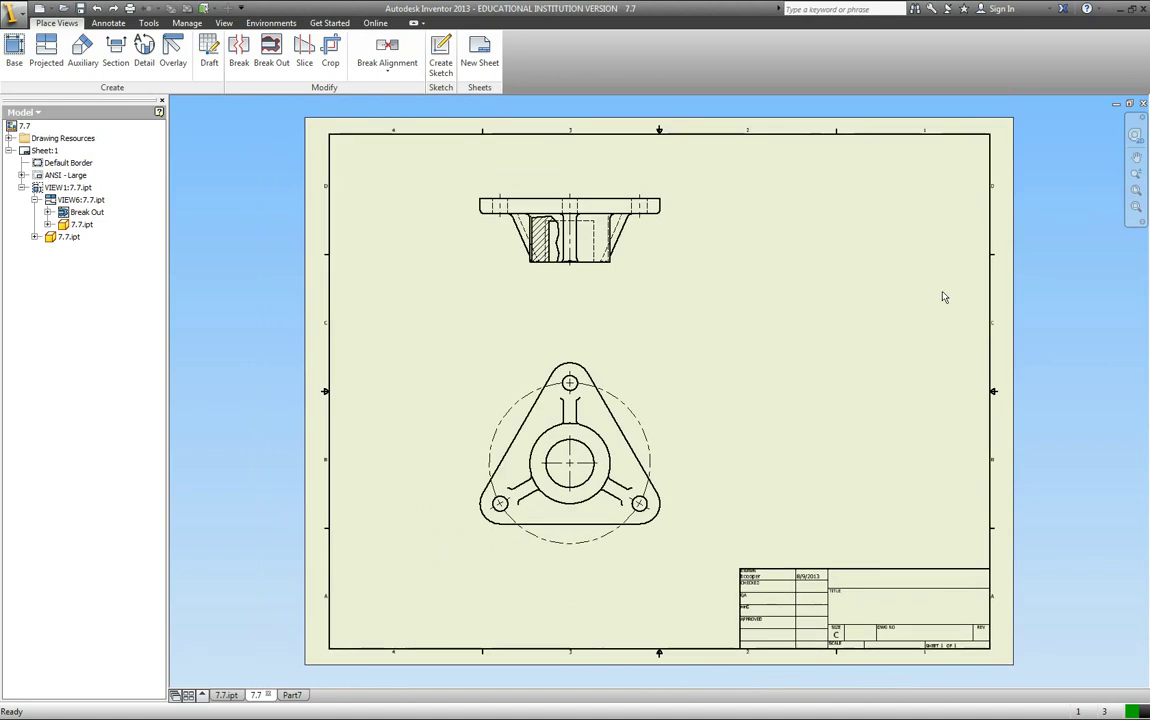